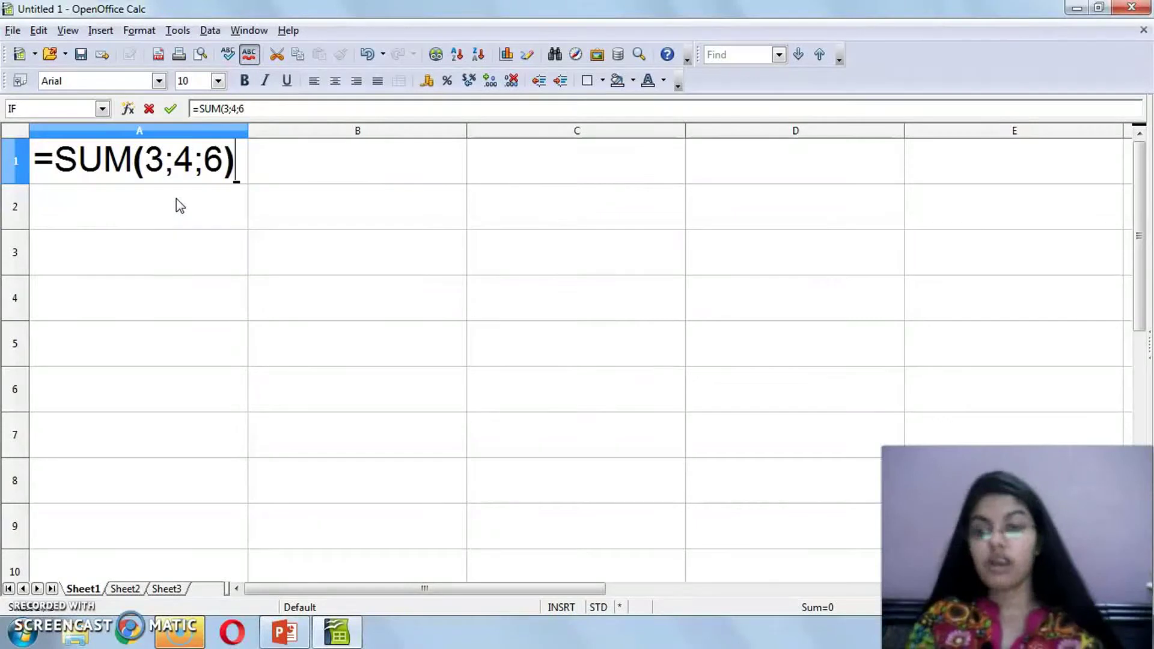
Highlight the arguments 3;4;6 in cell A1's formula and enter it as =SUM(3;4;6).
{"action": "left_click", "coordinate": [163, 159]}
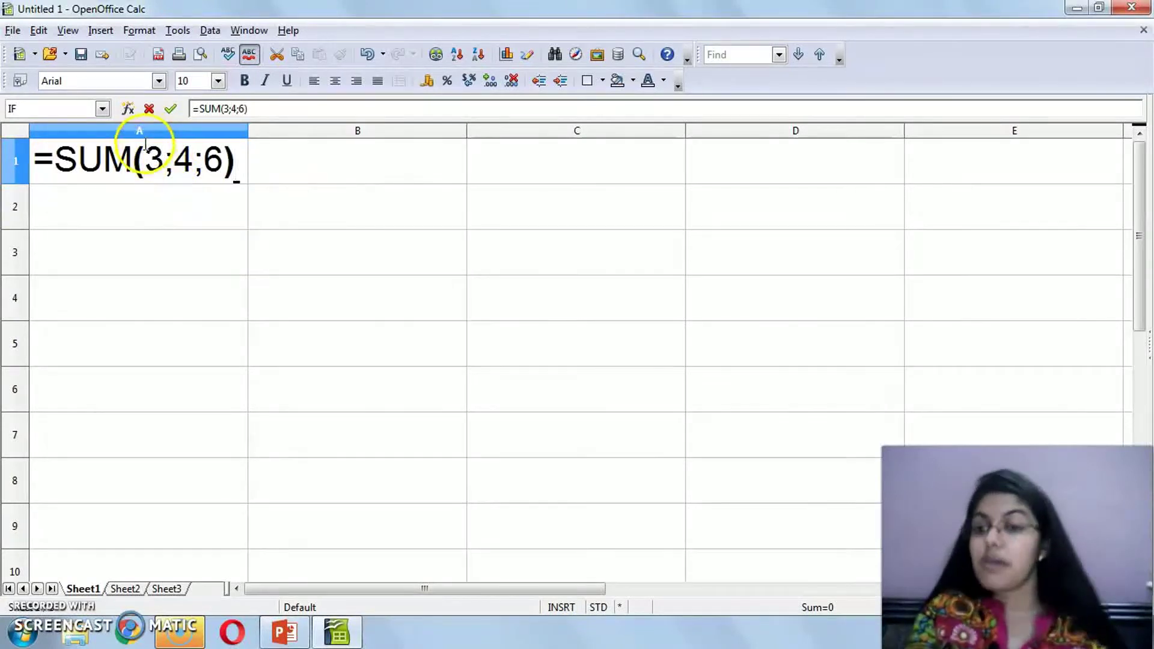
{"action": "left_click_drag", "start_coordinate": [146, 159], "coordinate": [222, 157]}
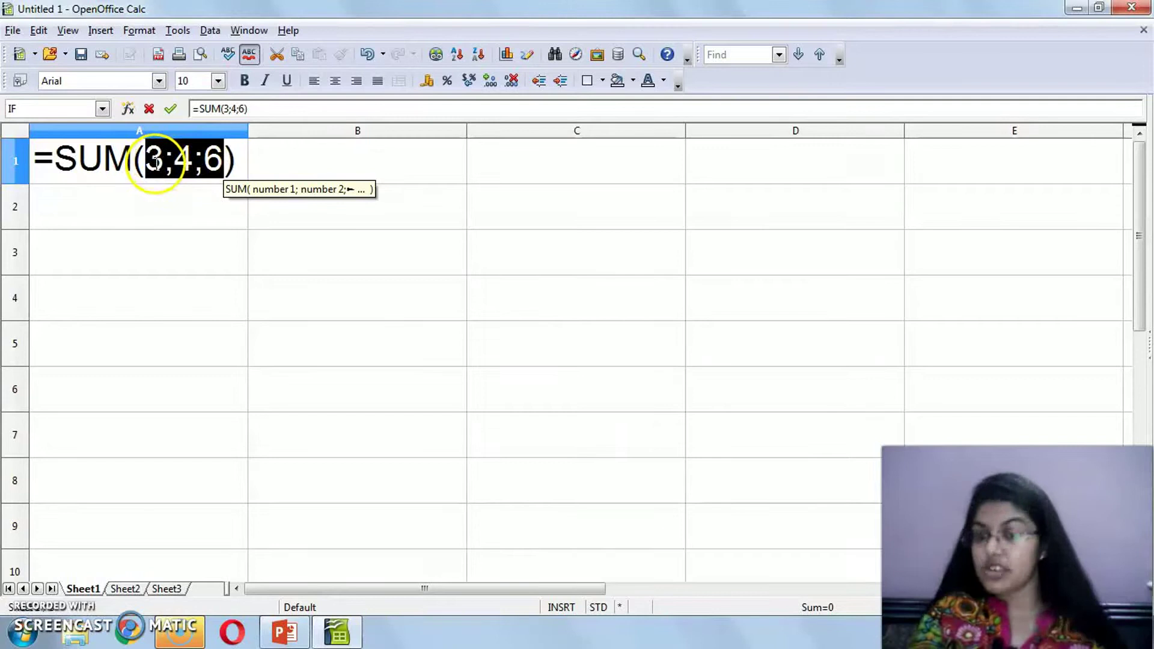
{"action": "left_click", "coordinate": [241, 160]}
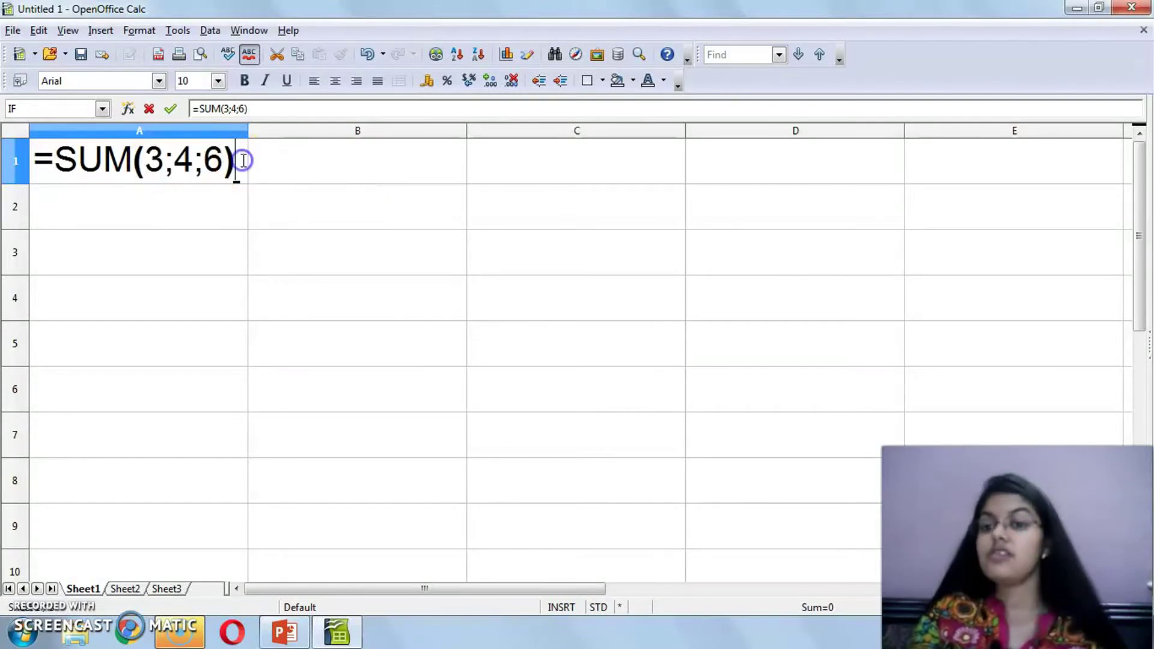
{"action": "key", "text": "Return"}
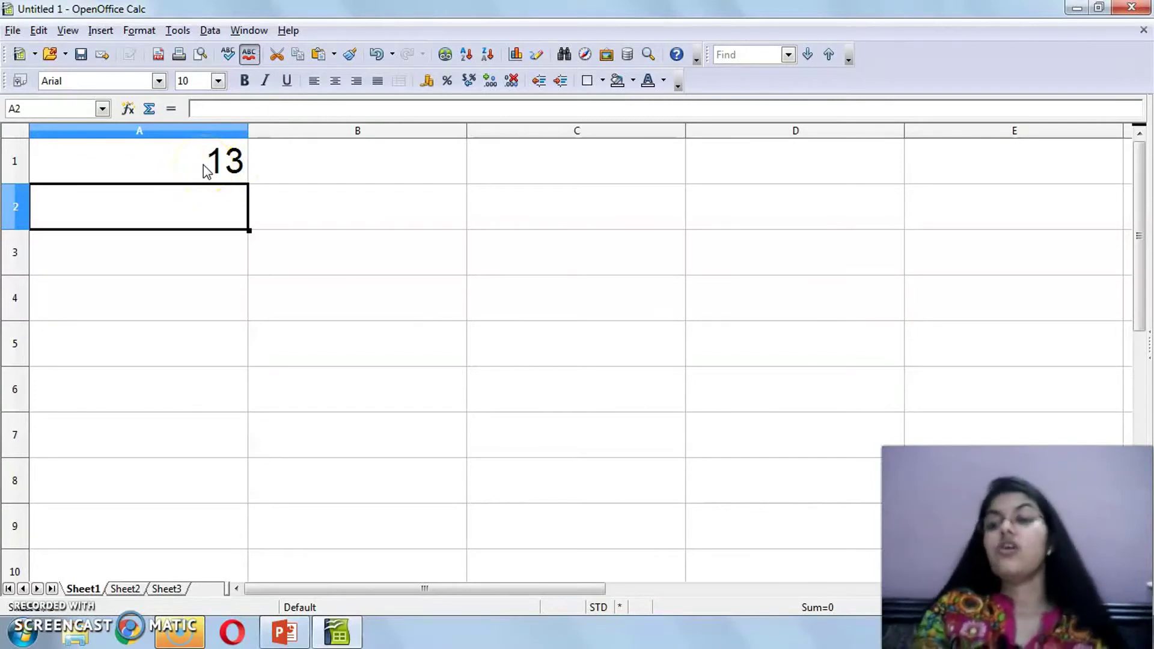
Review the SUM formula in cell A1, examining its arguments and the semicolons separating them.
{"action": "left_click", "coordinate": [203, 165]}
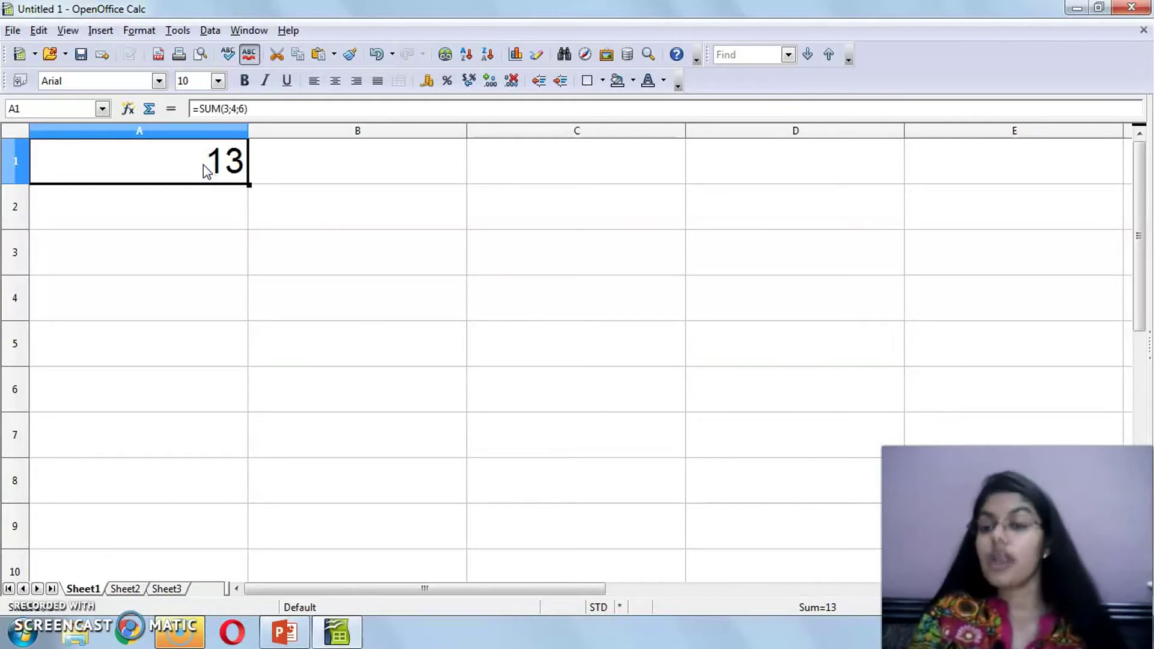
{"action": "left_click", "coordinate": [256, 109]}
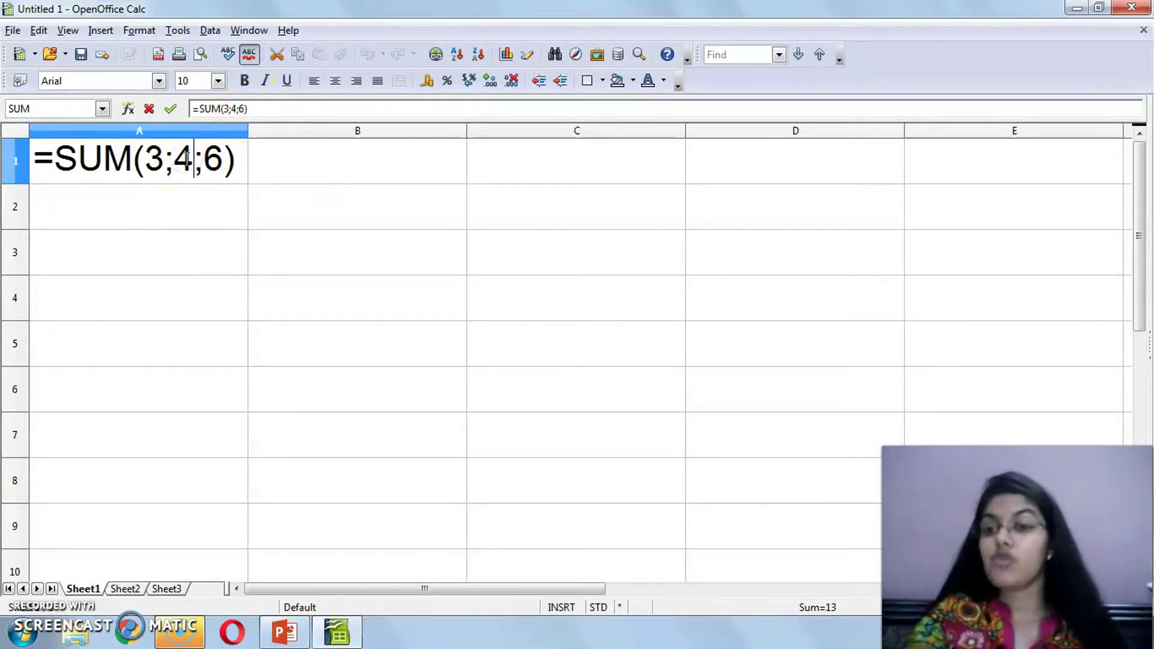
{"action": "left_click", "coordinate": [217, 264]}
{"action": "left_click", "coordinate": [147, 218]}
{"action": "key", "text": "Escape"}
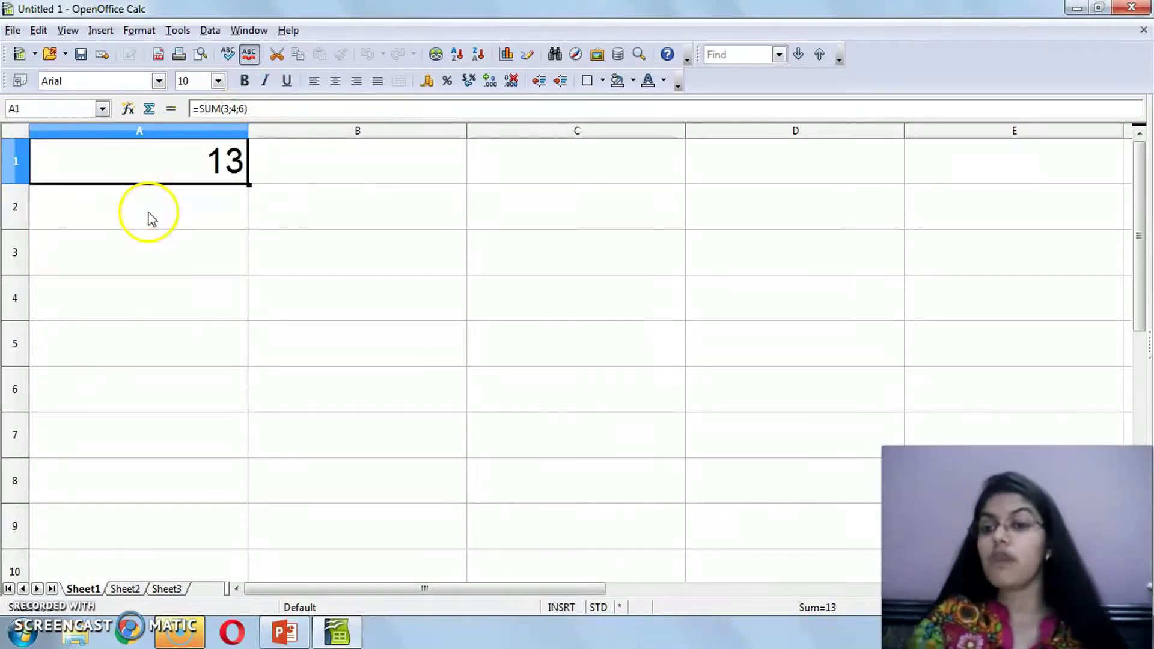
{"action": "double_click", "coordinate": [173, 173]}
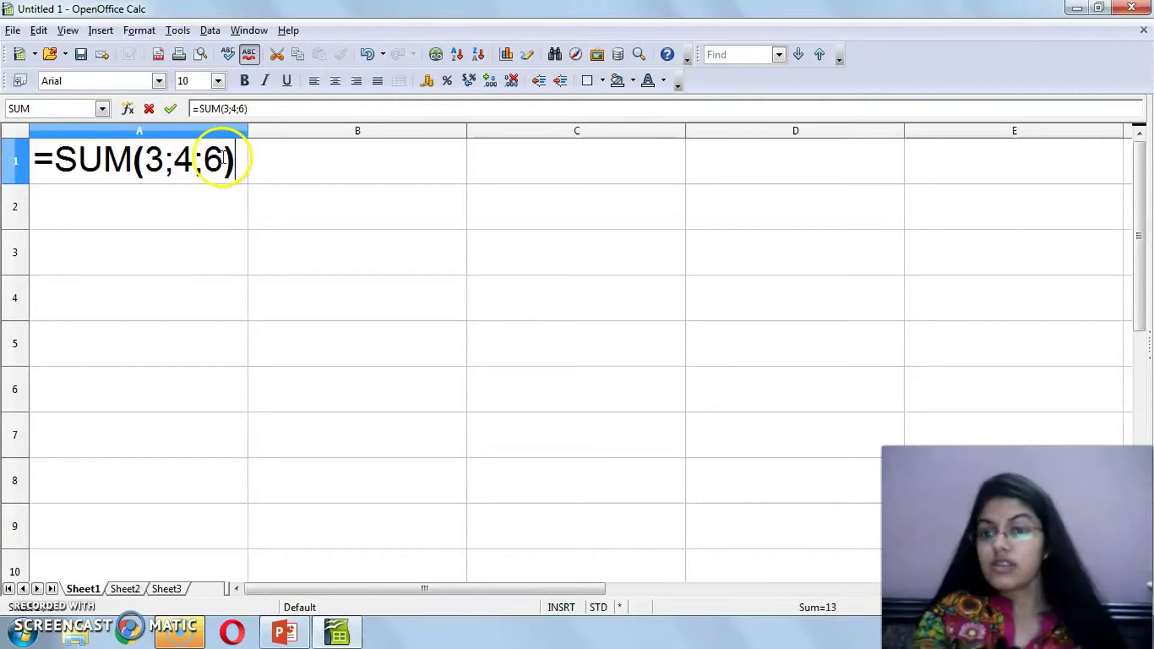
{"action": "double_click", "coordinate": [170, 165]}
{"action": "double_click", "coordinate": [195, 168]}
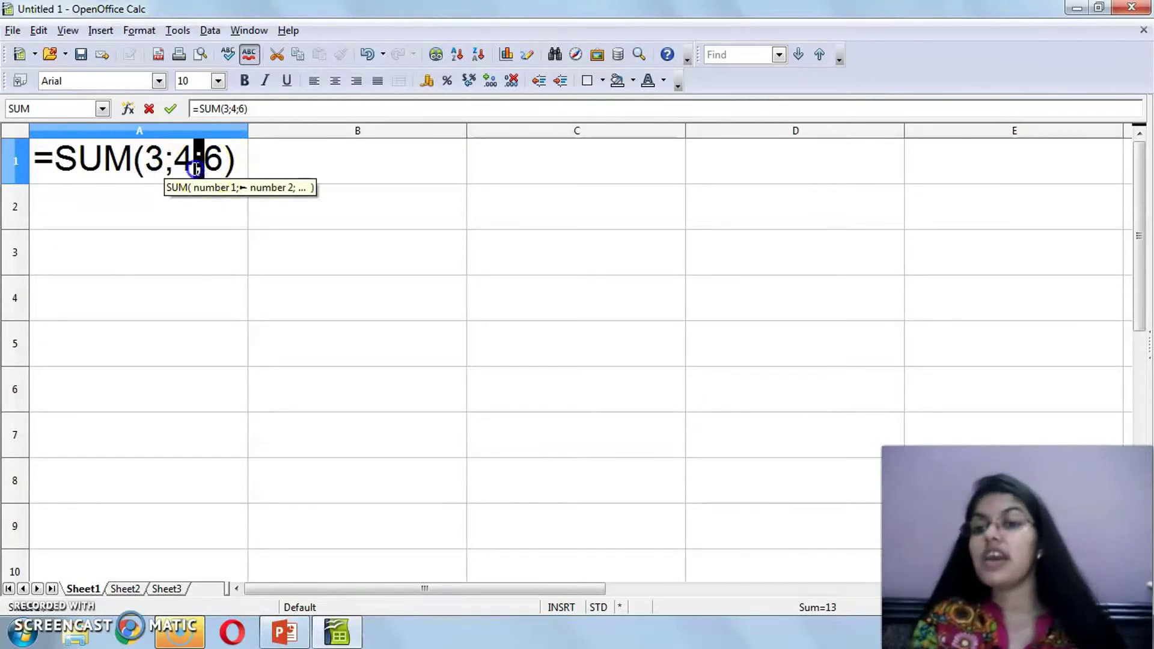
{"action": "left_click", "coordinate": [230, 162]}
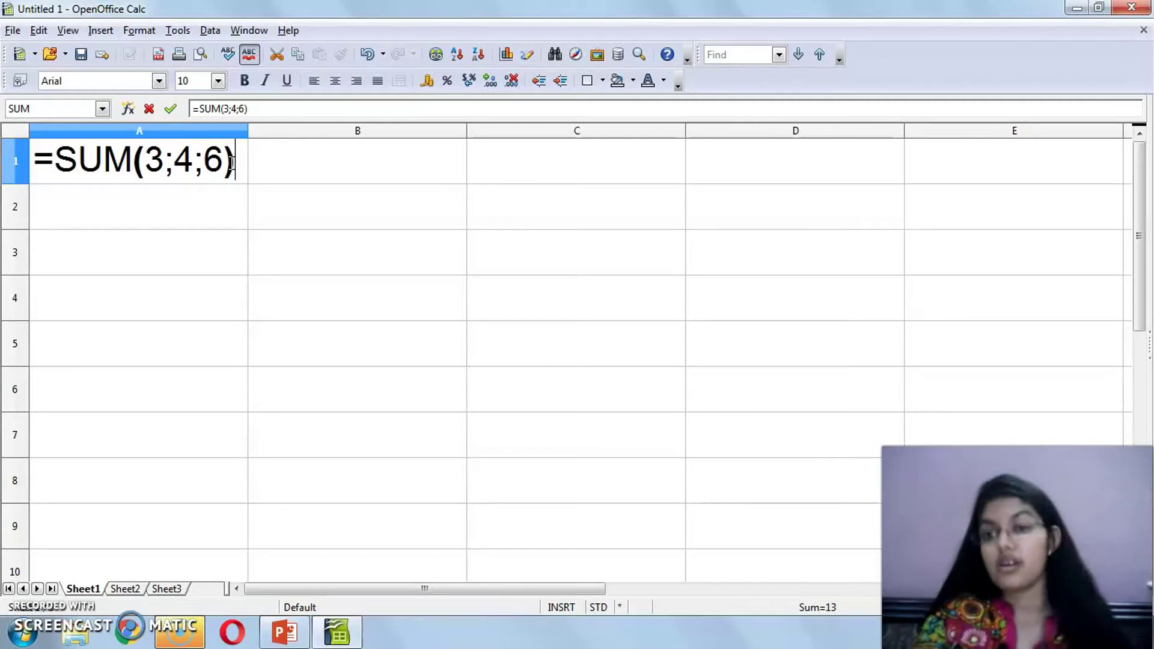
{"action": "key", "text": "Return"}
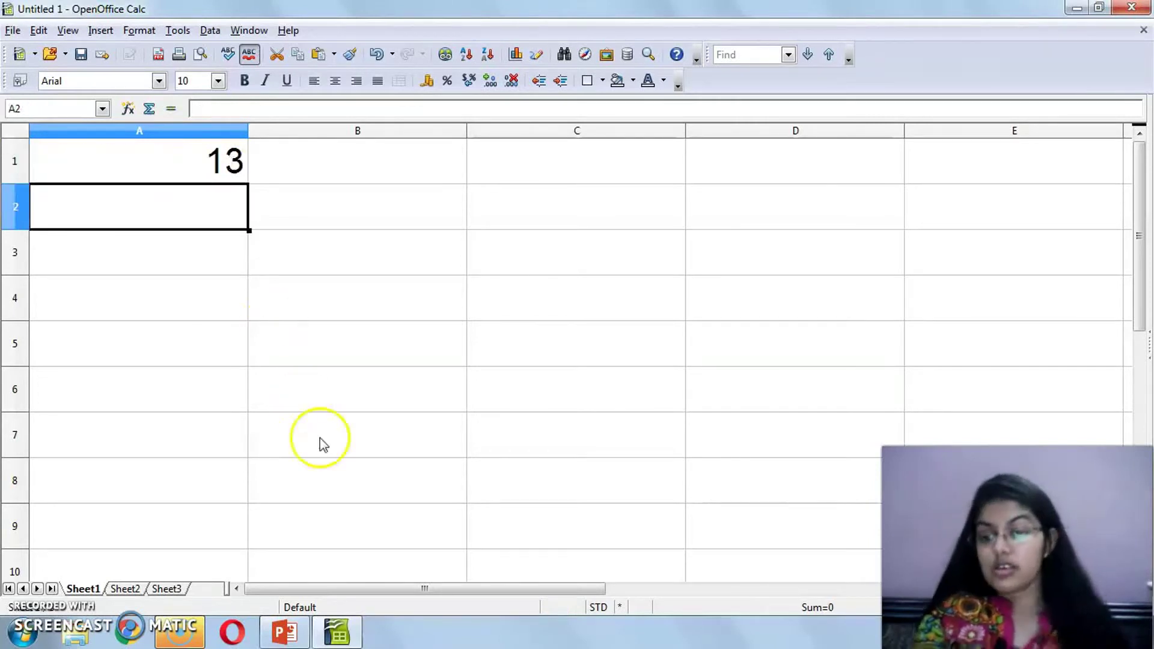
Switch to PowerPoint and view the SUM ( ) slide as a full-screen slide show.
{"action": "left_click", "coordinate": [335, 635]}
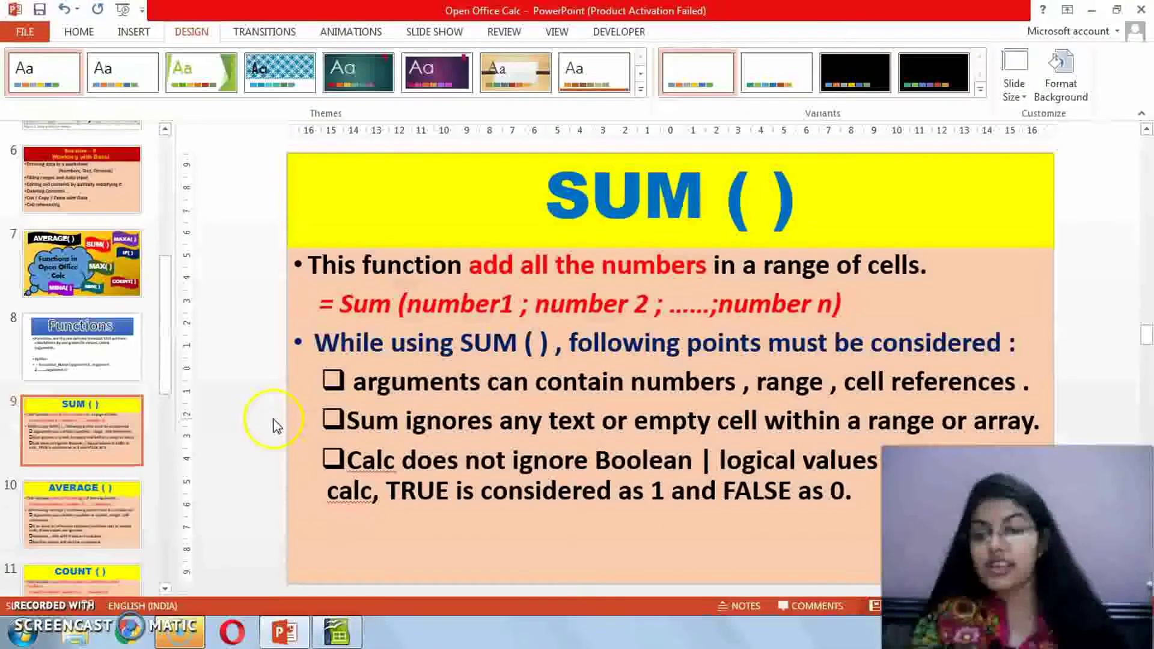
{"action": "key", "text": "shift+F5"}
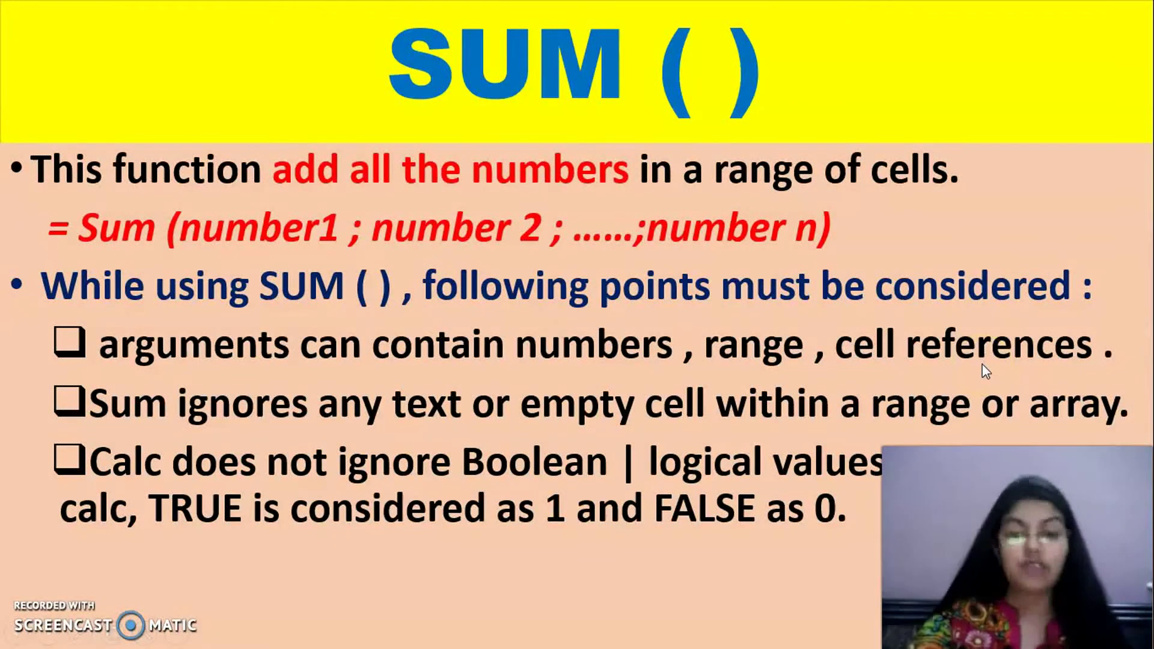
{"action": "key", "text": "Escape"}
Return to OpenOffice Calc and compare the arguments in cell A1's formula with the argument types on the PowerPoint slide.
{"action": "left_click", "coordinate": [338, 629]}
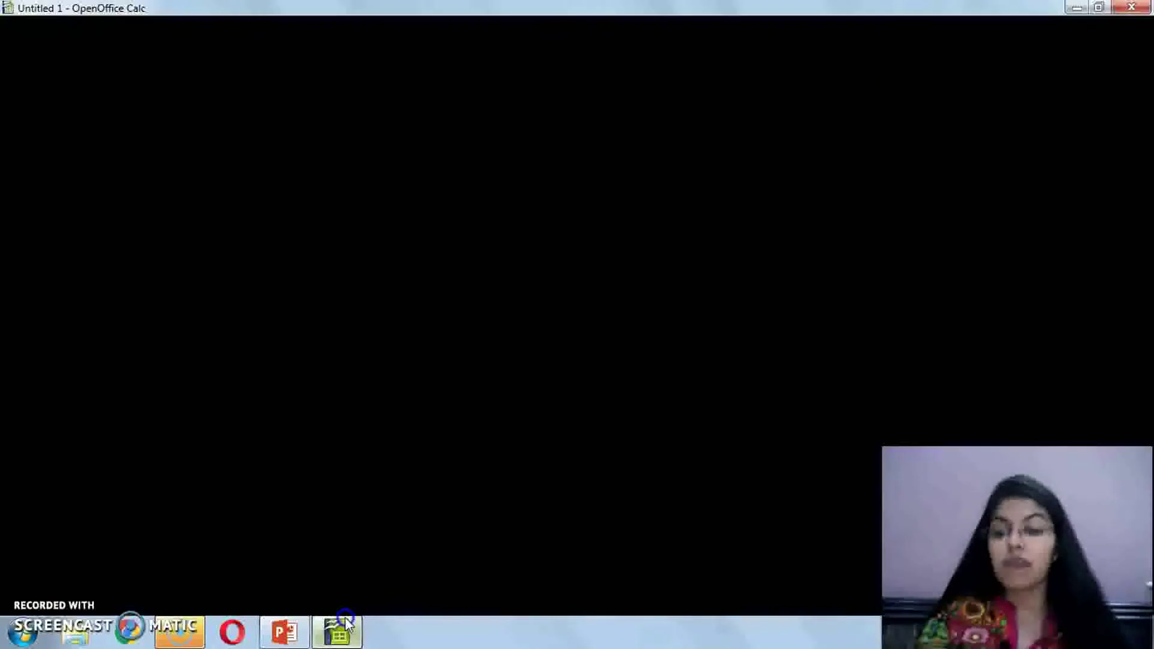
{"action": "double_click", "coordinate": [167, 157]}
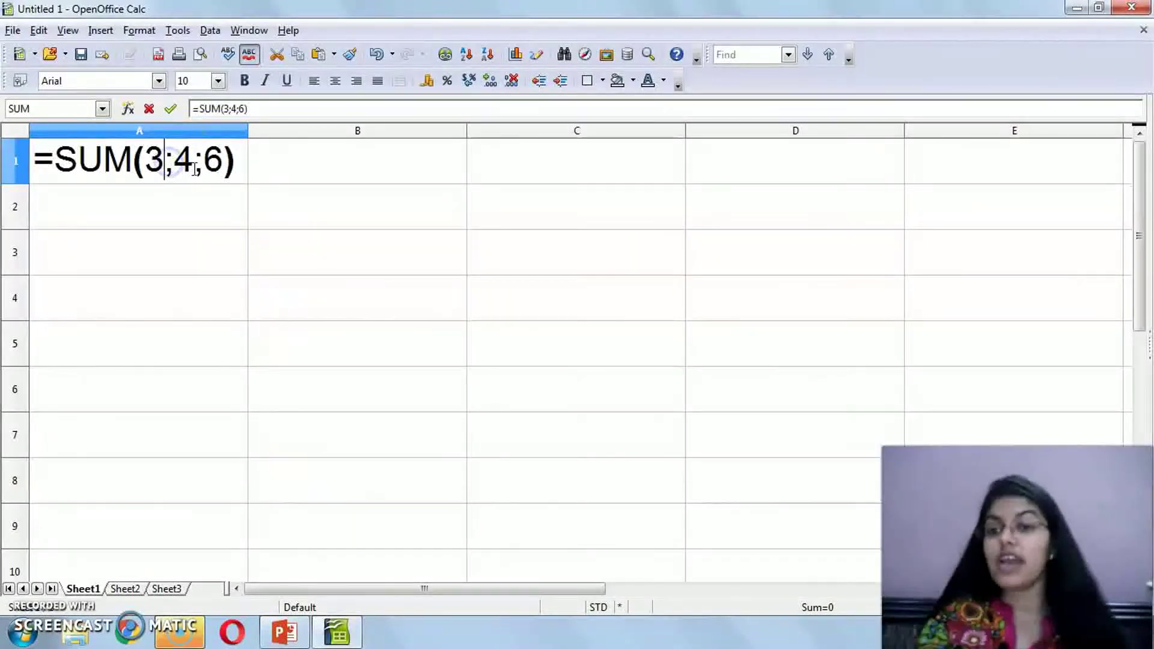
{"action": "left_click_drag", "start_coordinate": [221, 163], "coordinate": [146, 159]}
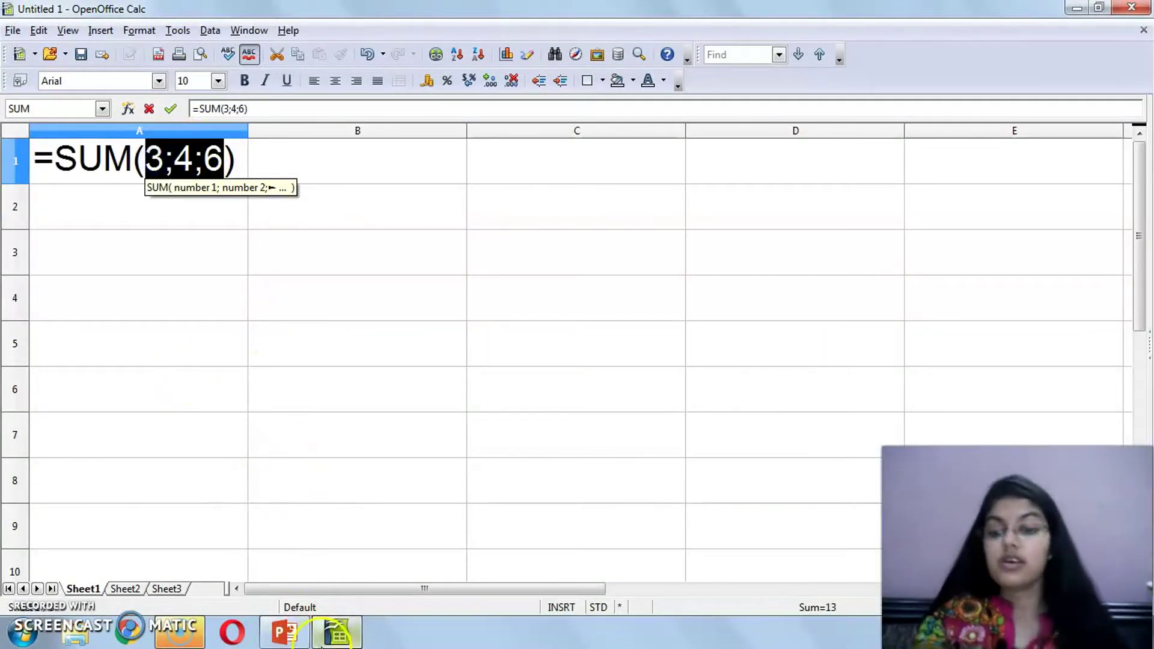
{"action": "left_click", "coordinate": [329, 637]}
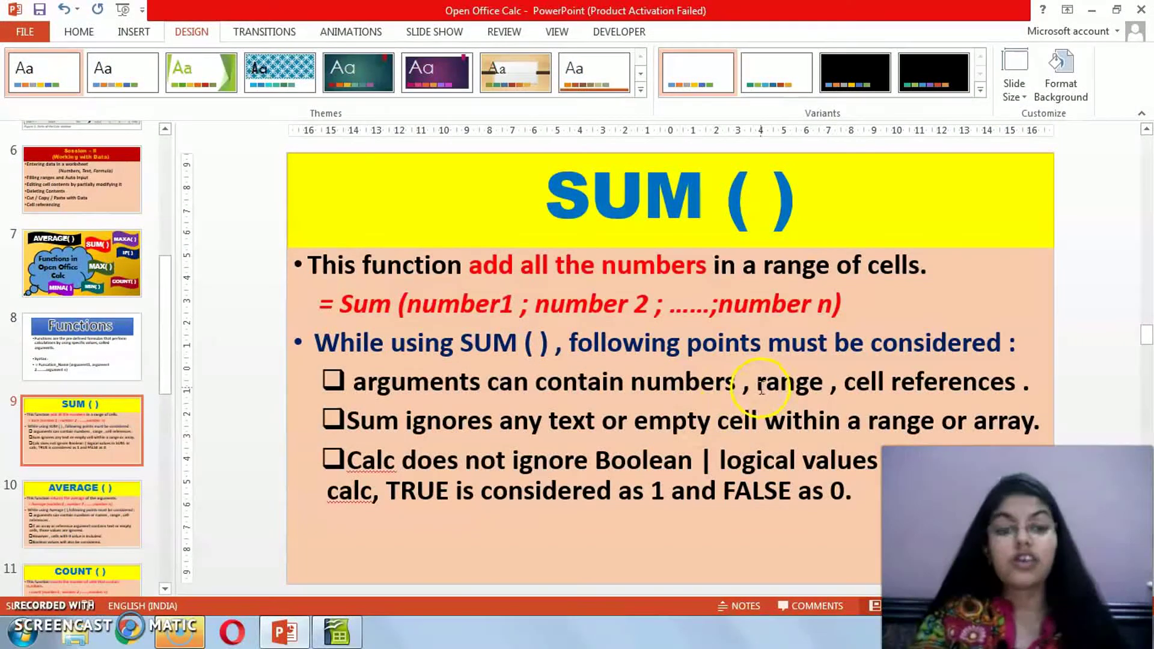
{"action": "left_click", "coordinate": [337, 631]}
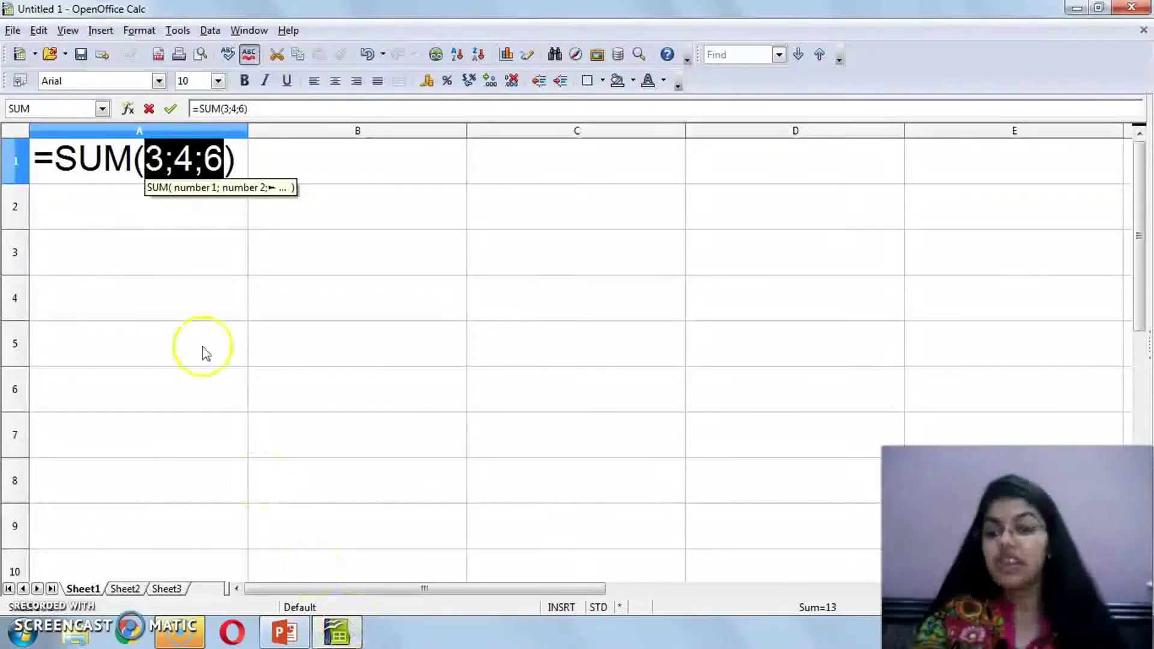
{"action": "left_click", "coordinate": [155, 223]}
{"action": "key", "text": "Escape"}
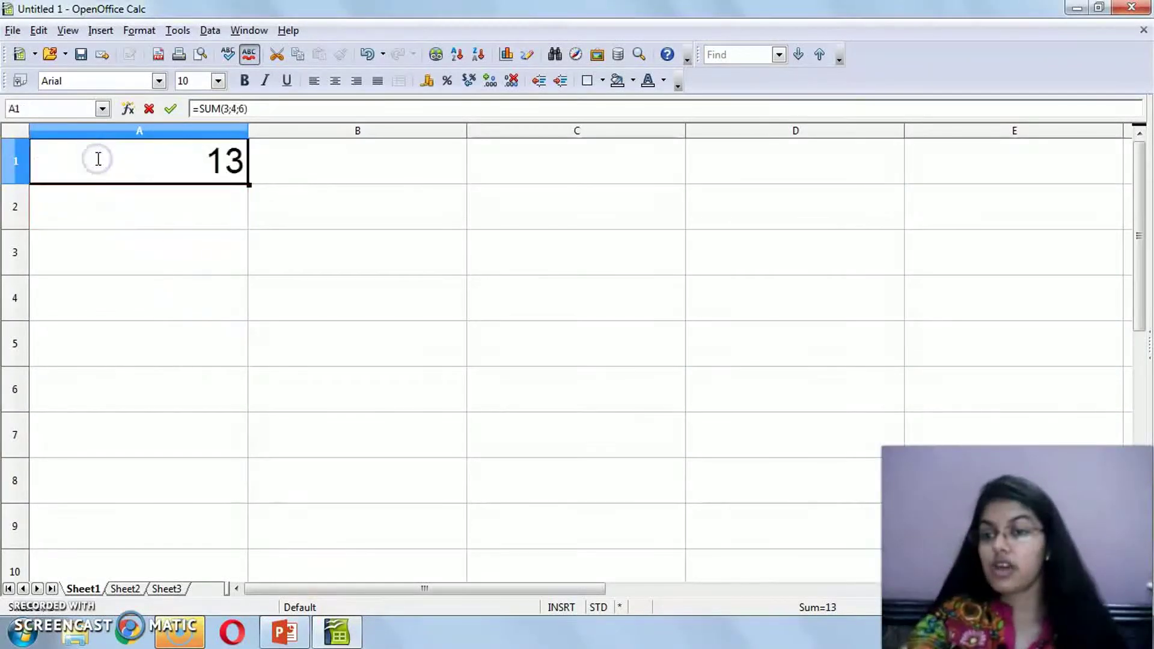
Clear cell A1 and enter 45, 6, 43, 67 and 89 down cells A1 to A5.
{"action": "key", "text": "Delete"}
{"action": "key", "text": "Return"}
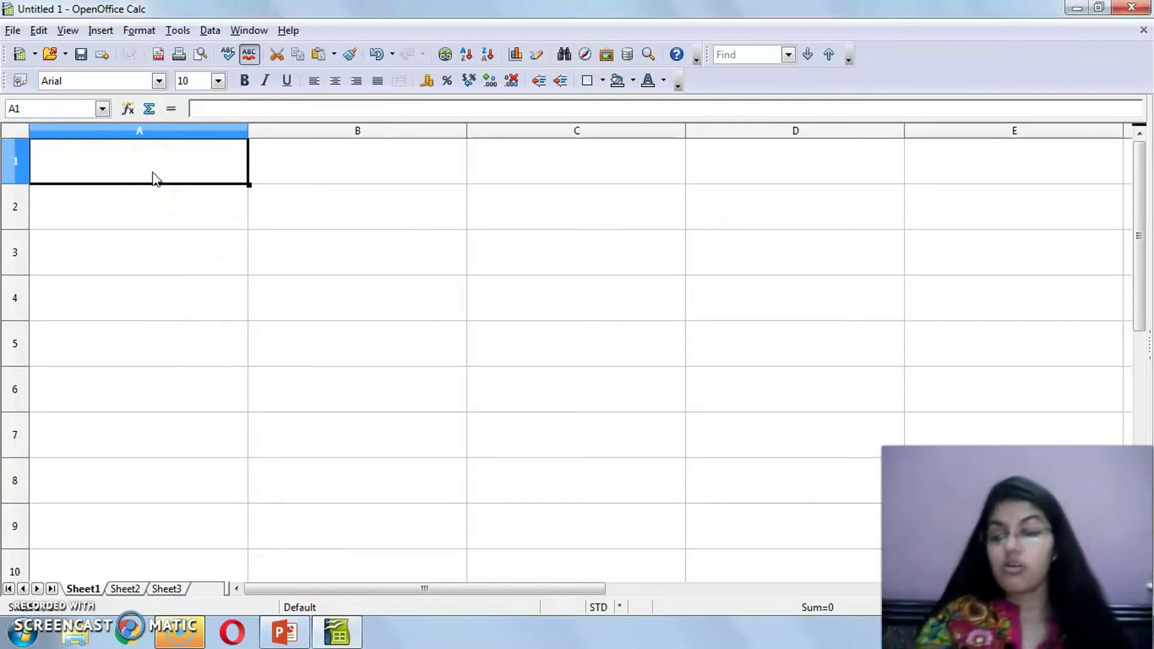
{"action": "type", "text": "45 6 43 67 89"}
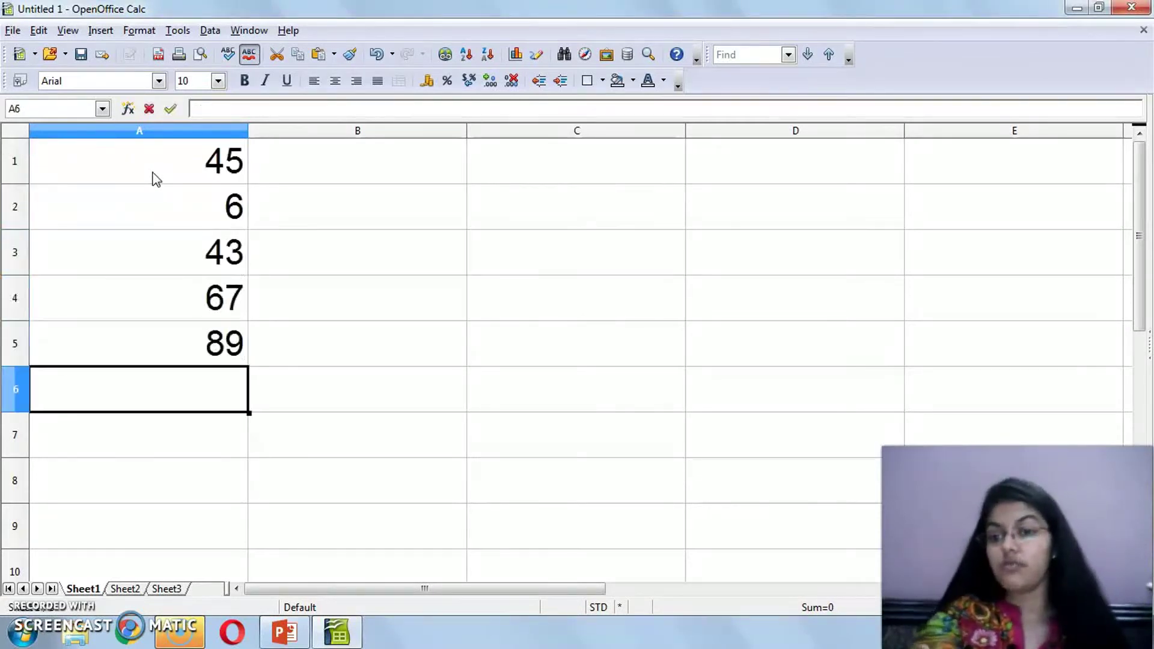
Enter the formula =SUM(A1:A5) in cell C2 to add the numbers in column A.
{"action": "key", "text": "Up"}
{"action": "key", "text": "Right"}
{"action": "key", "text": "Up"}
{"action": "key", "text": "Up"}
{"action": "key", "text": "Up"}
{"action": "key", "text": "Right"}
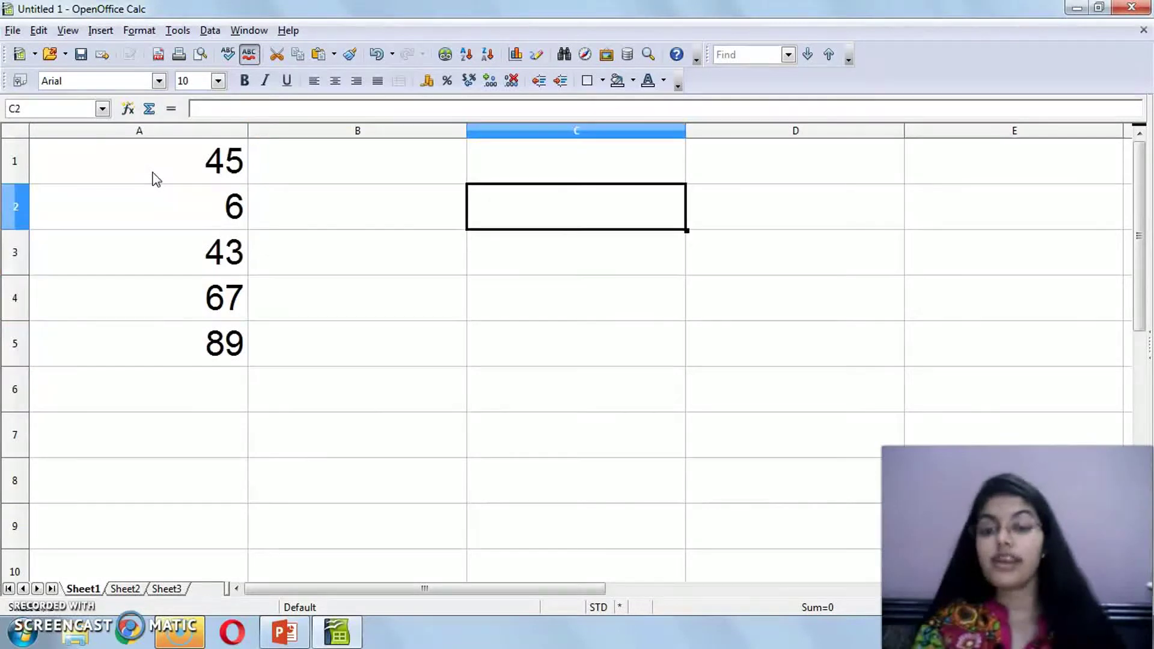
{"action": "type", "text": "=SUM("}
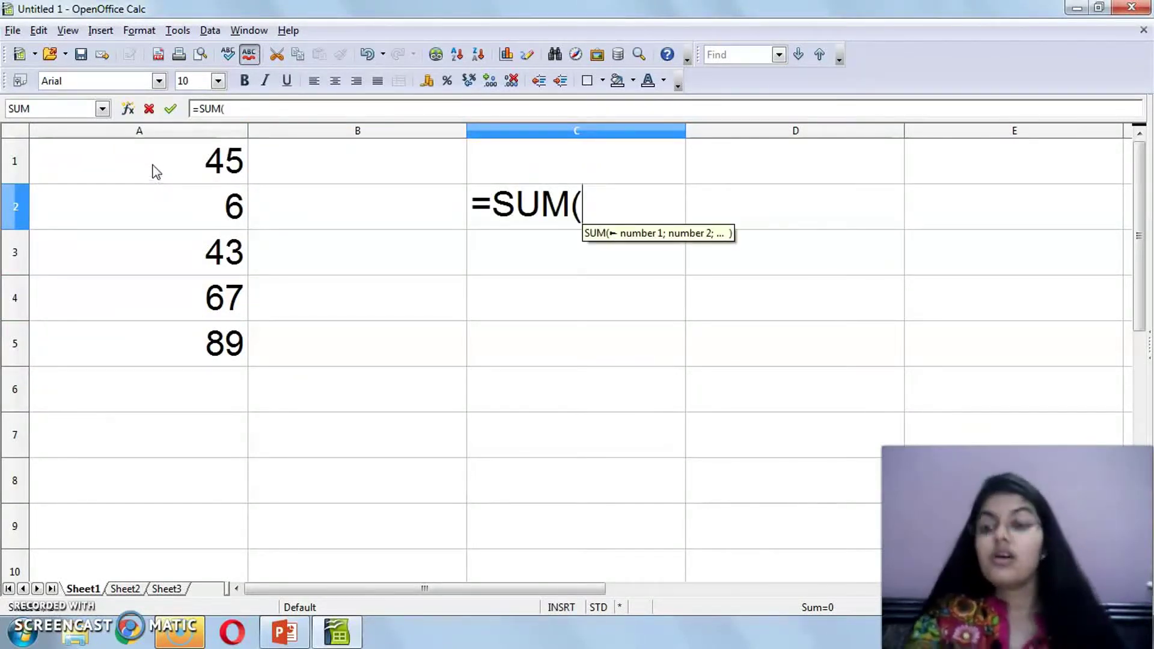
{"action": "left_click_drag", "start_coordinate": [154, 164], "coordinate": [154, 332]}
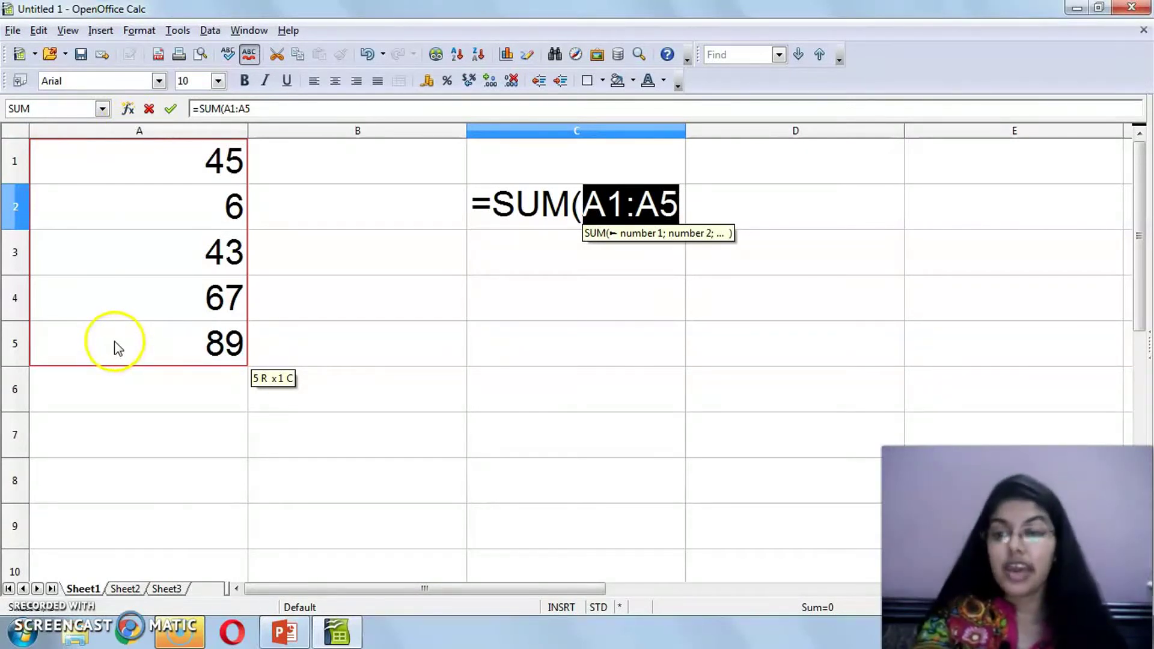
{"action": "left_click", "coordinate": [679, 202]}
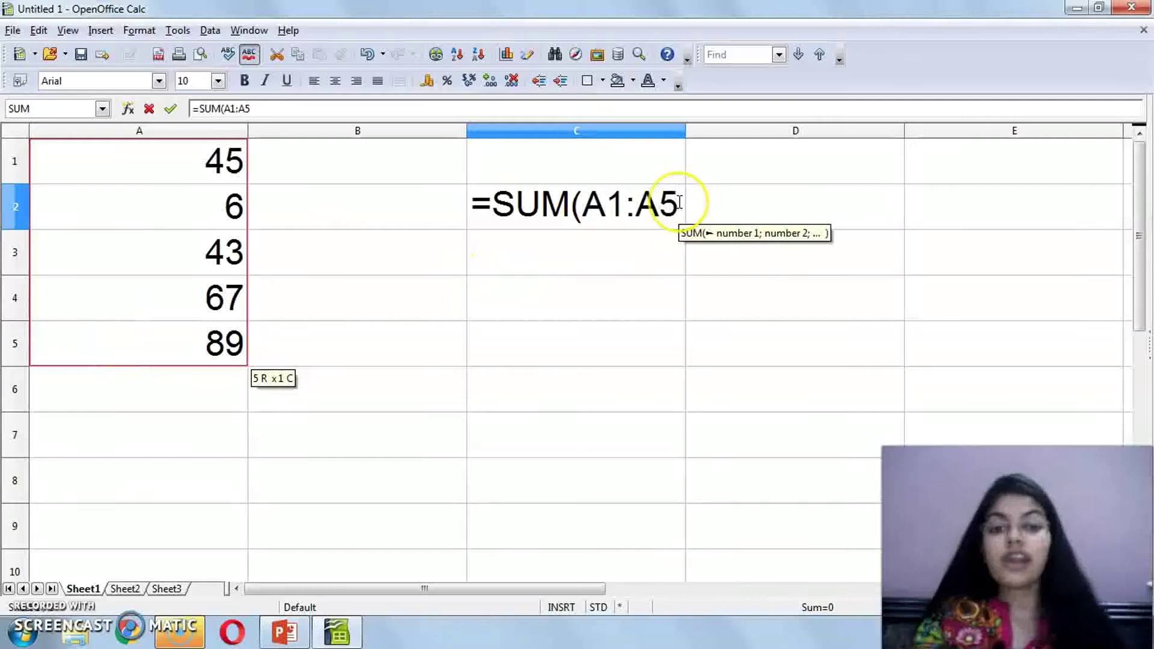
{"action": "type", "text": ")"}
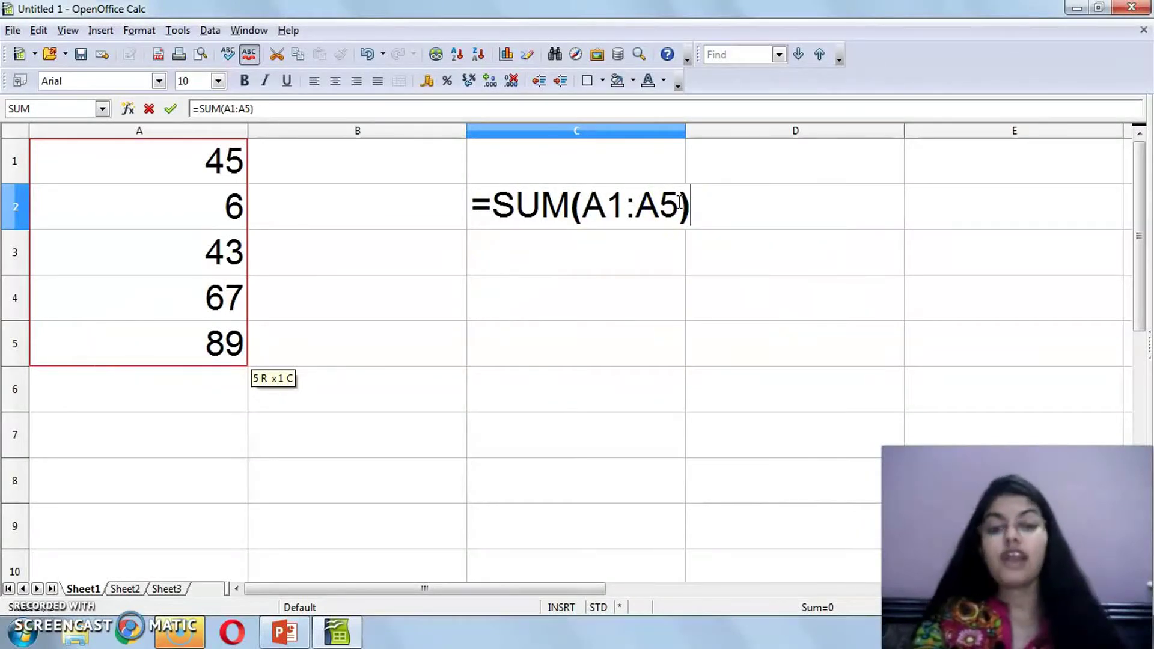
{"action": "key", "text": "Return"}
{"action": "left_click", "coordinate": [679, 202]}
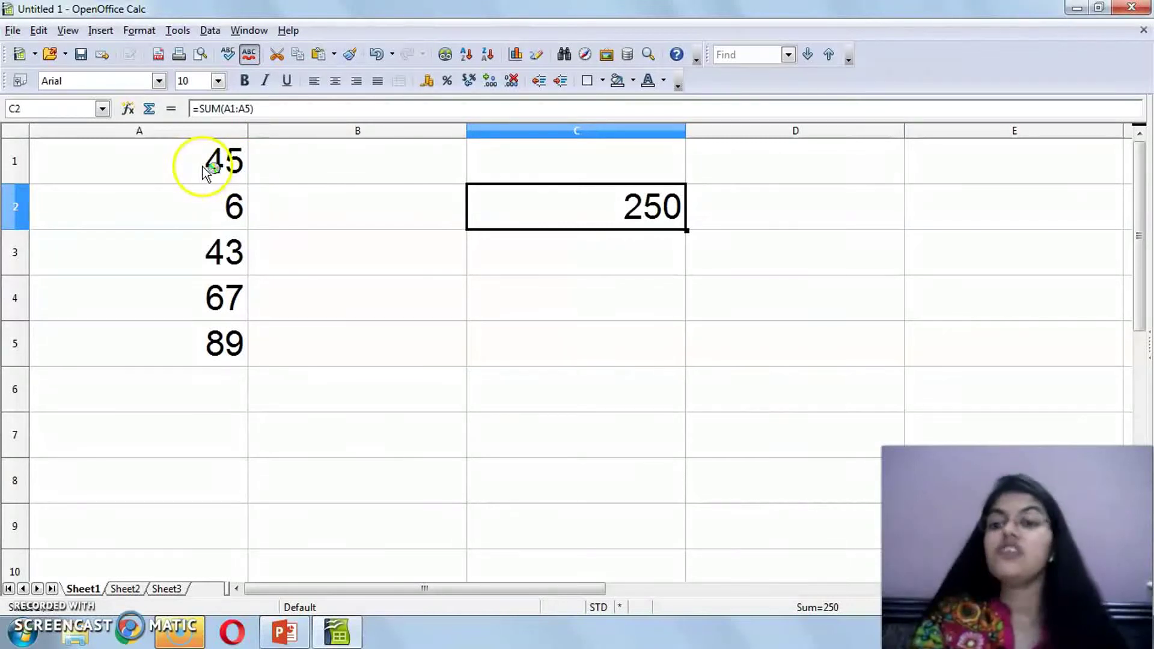
Switch to PowerPoint to point out "cell references" on the SUM ( ) slide, and return to OpenOffice Calc.
{"action": "left_click", "coordinate": [339, 634]}
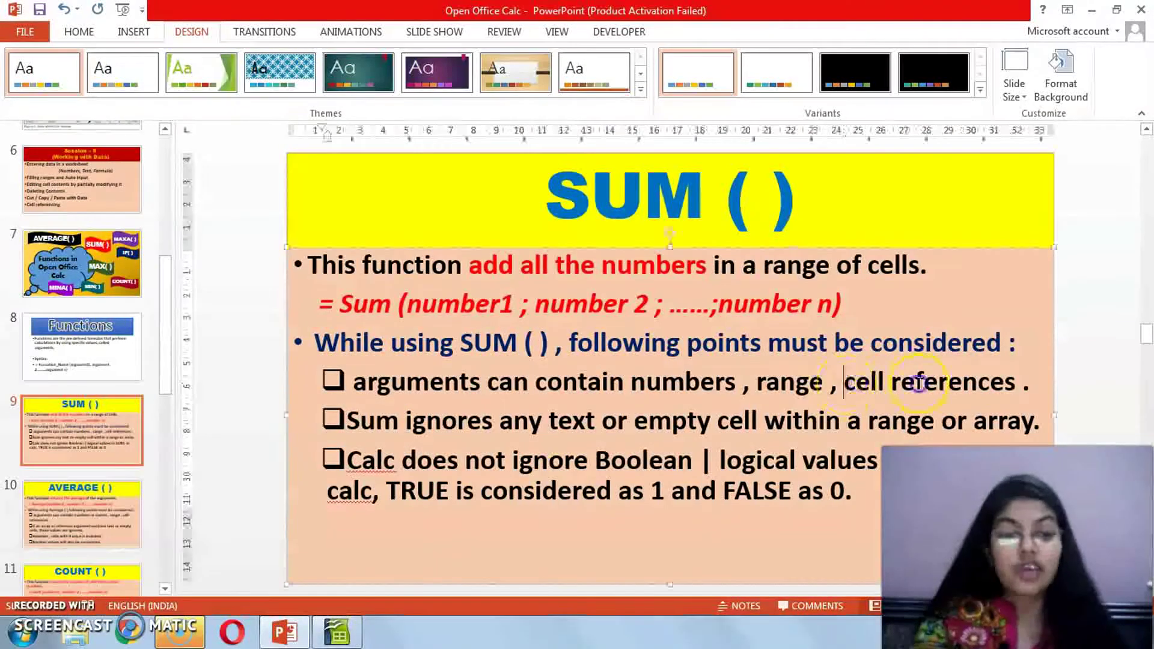
{"action": "left_click_drag", "start_coordinate": [917, 382], "coordinate": [1015, 382]}
{"action": "left_click", "coordinate": [340, 630]}
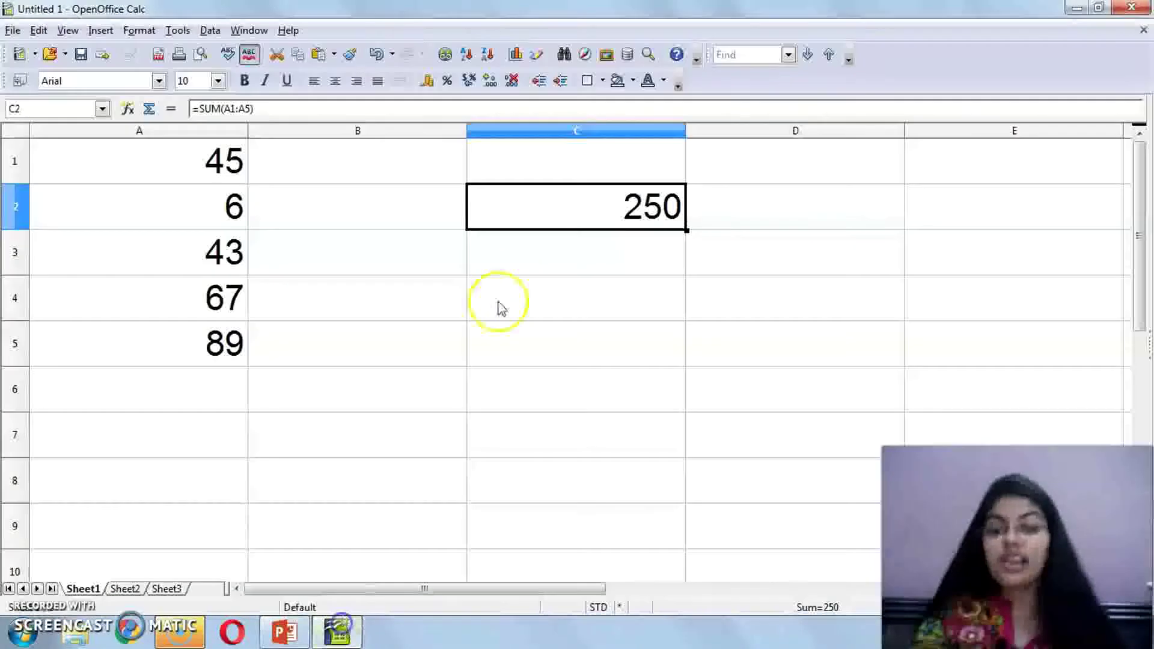
Enter 4 in cell C5 and 5 in cell E5.
{"action": "left_click", "coordinate": [594, 351]}
{"action": "type", "text": "4"}
{"action": "key", "text": "Return"}
{"action": "key", "text": "Right"}
{"action": "key", "text": "Right"}
{"action": "key", "text": "Up"}
{"action": "type", "text": "5"}
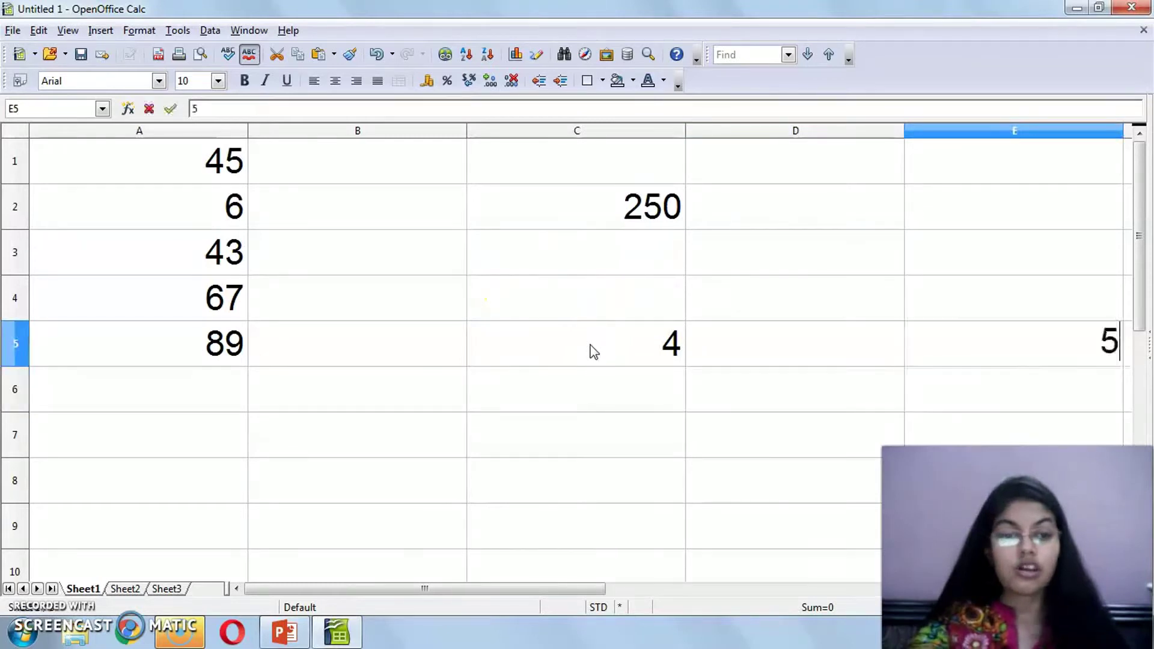
{"action": "key", "text": "Return"}
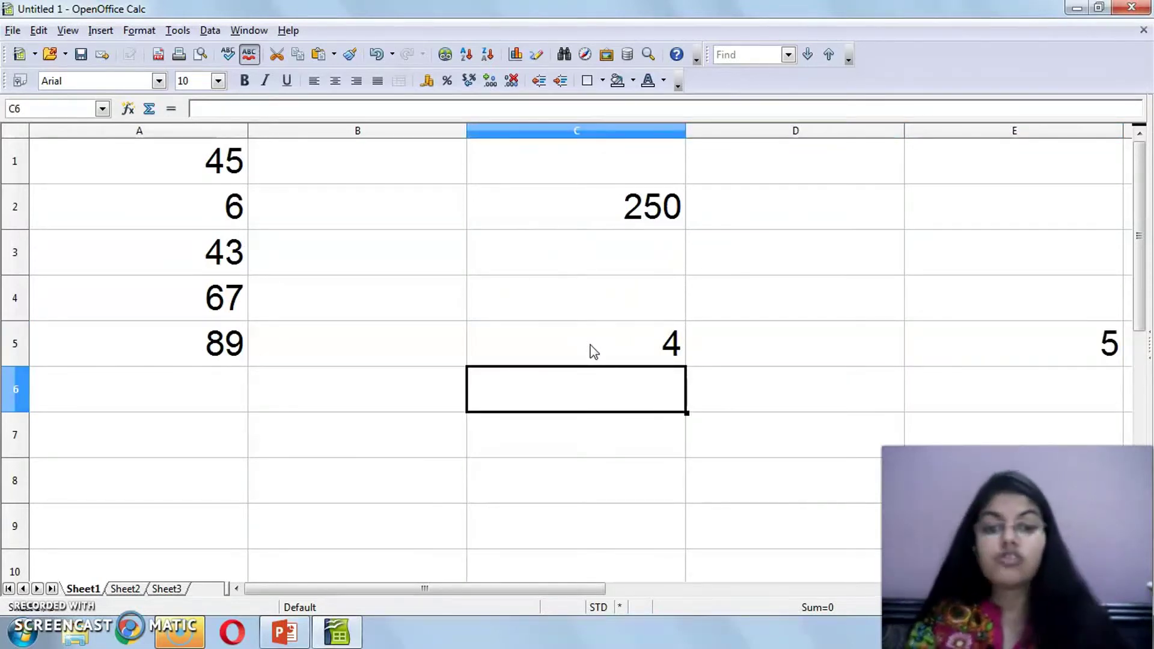
Enter the formula =SUM(C5;E5) in cell C7 to add the two individual cells.
{"action": "left_click", "coordinate": [593, 352]}
{"action": "left_click", "coordinate": [1027, 344]}
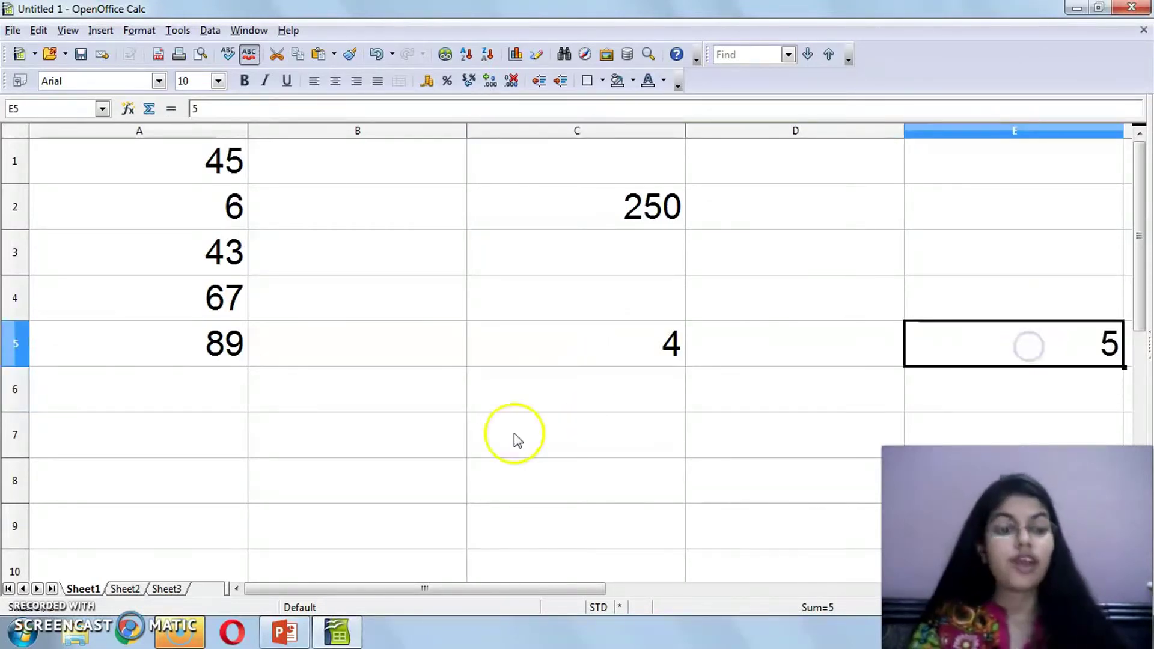
{"action": "left_click", "coordinate": [501, 439]}
{"action": "type", "text": "=SUM"}
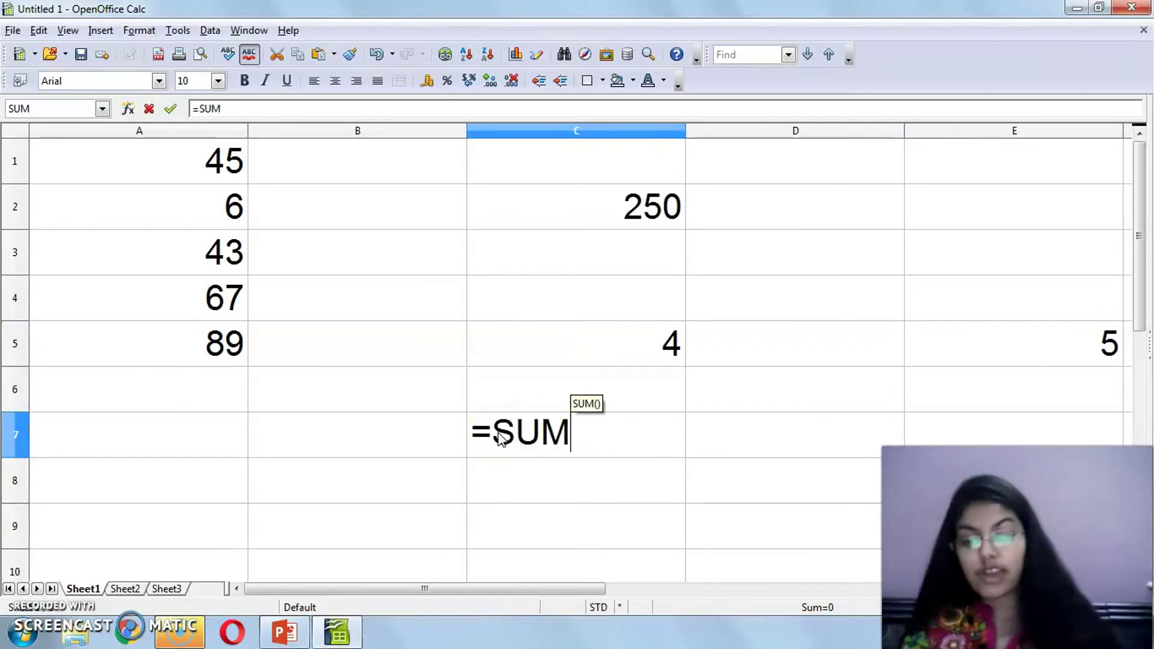
{"action": "type", "text": "("}
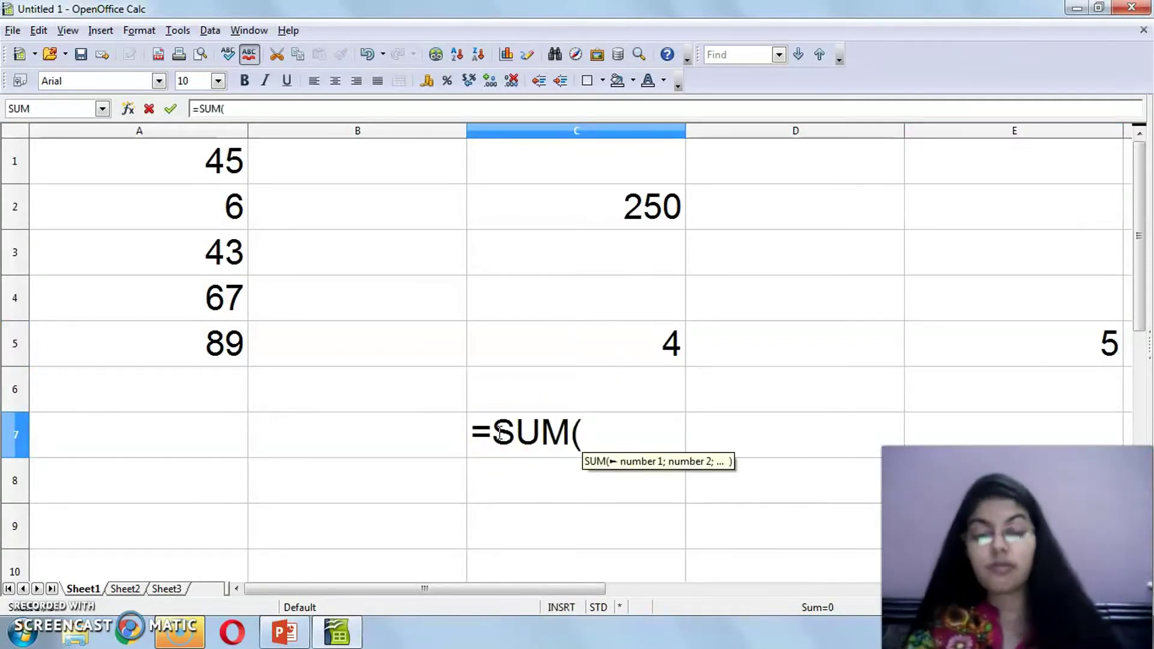
{"action": "left_click", "coordinate": [566, 349]}
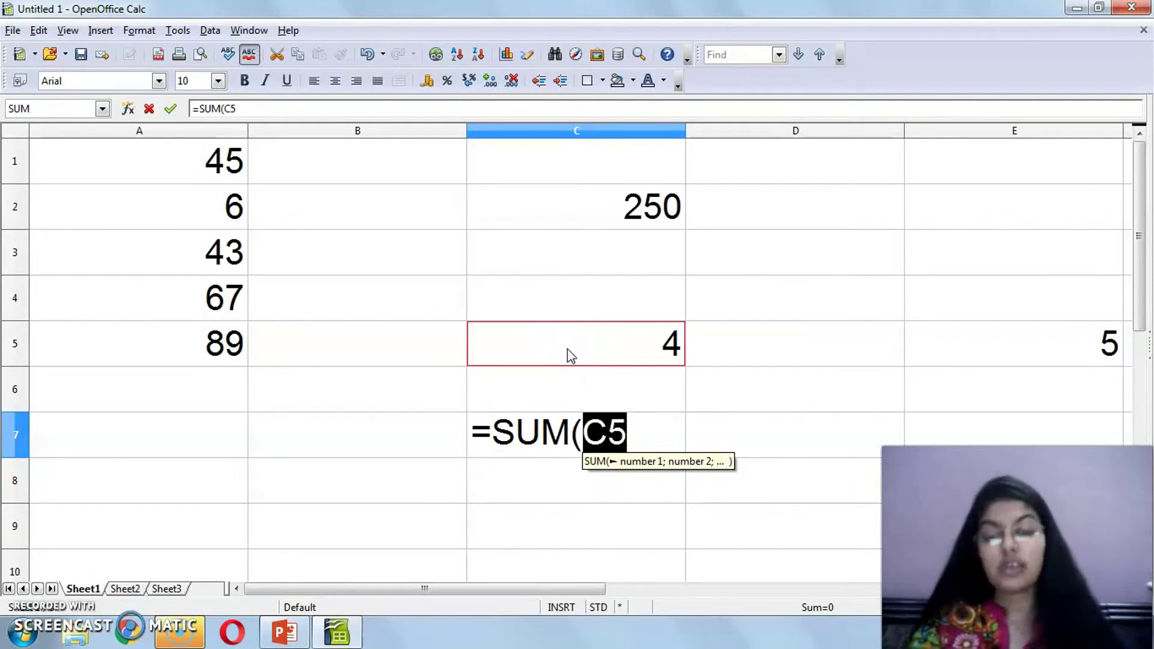
{"action": "type", "text": ";"}
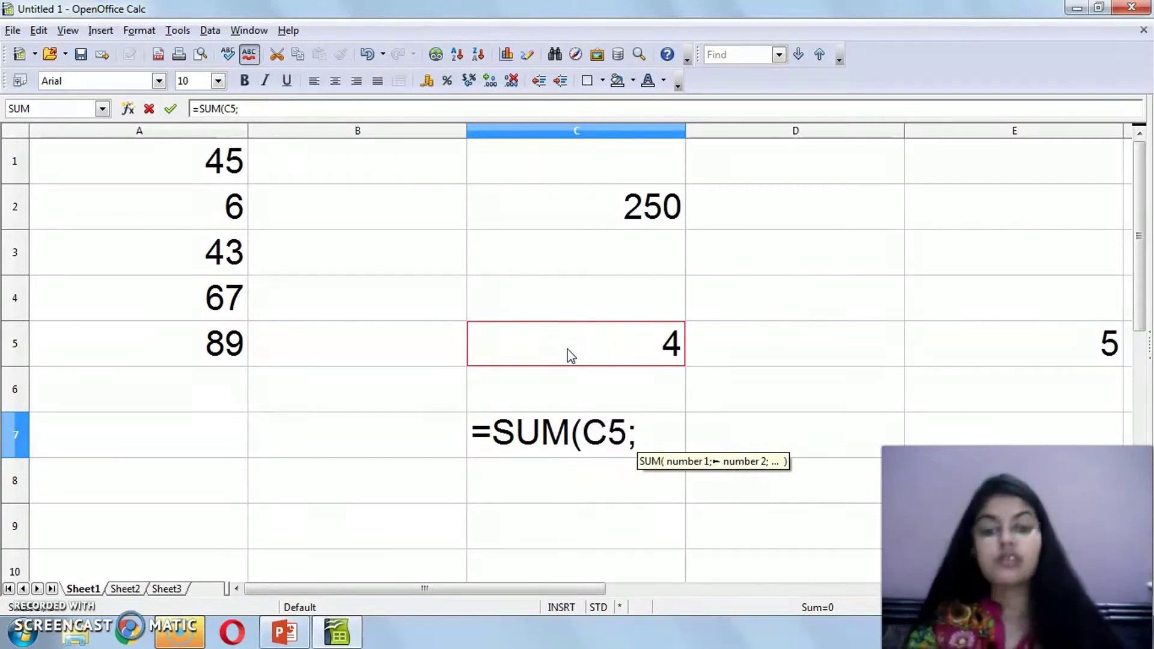
{"action": "left_click", "coordinate": [932, 340]}
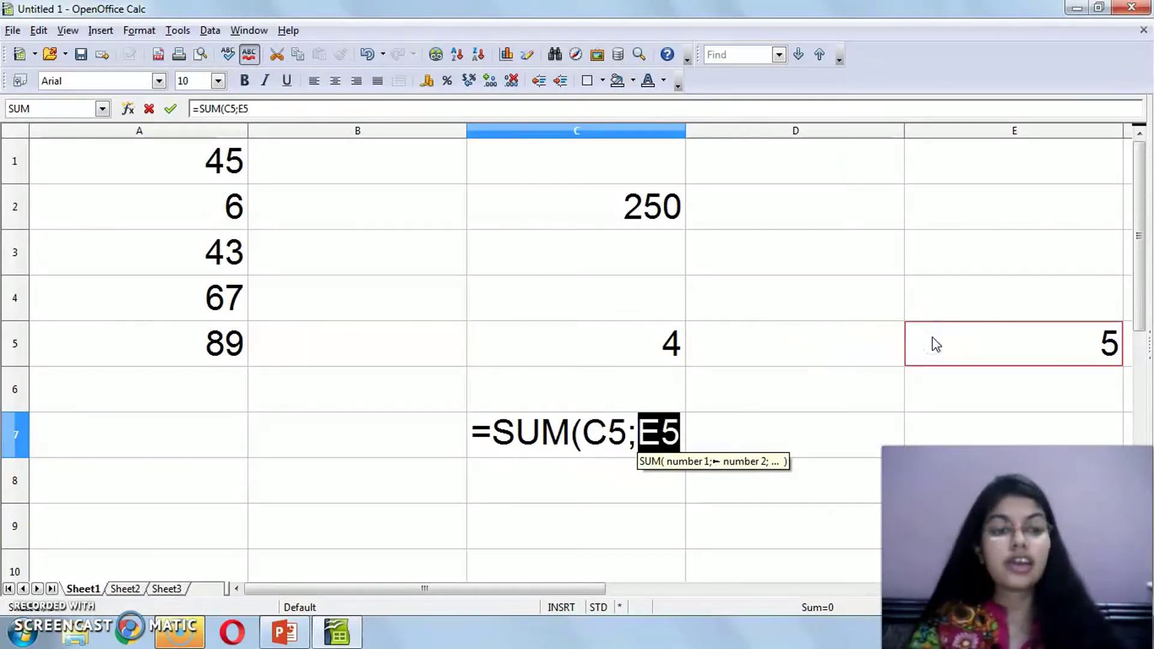
{"action": "type", "text": ")"}
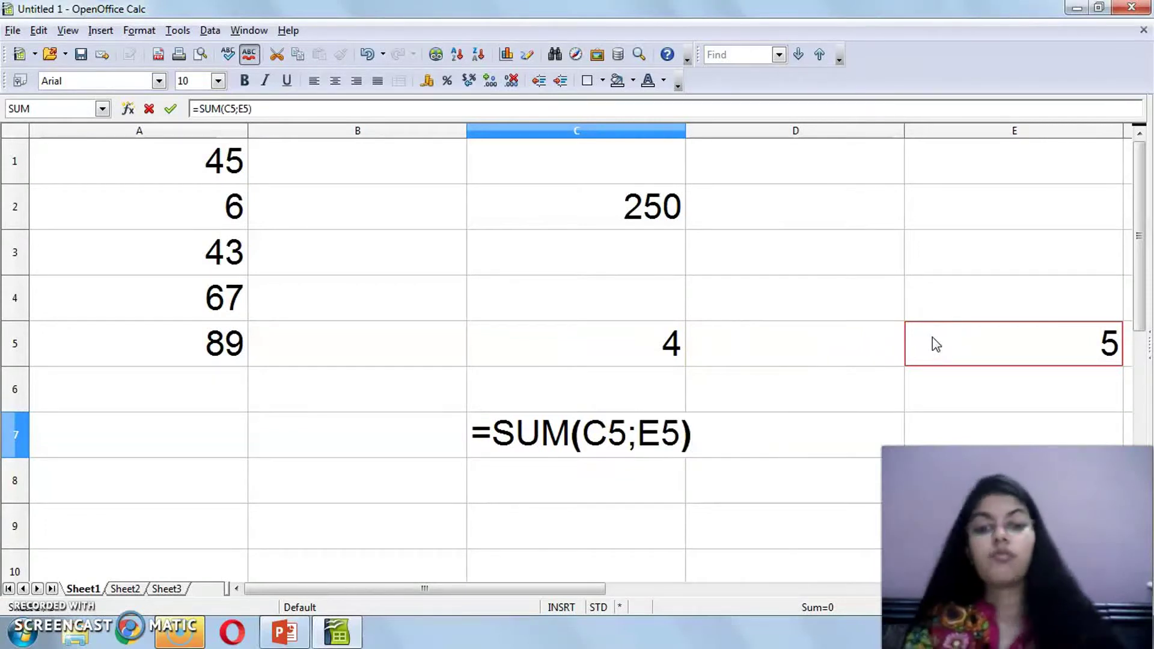
{"action": "key", "text": "Return"}
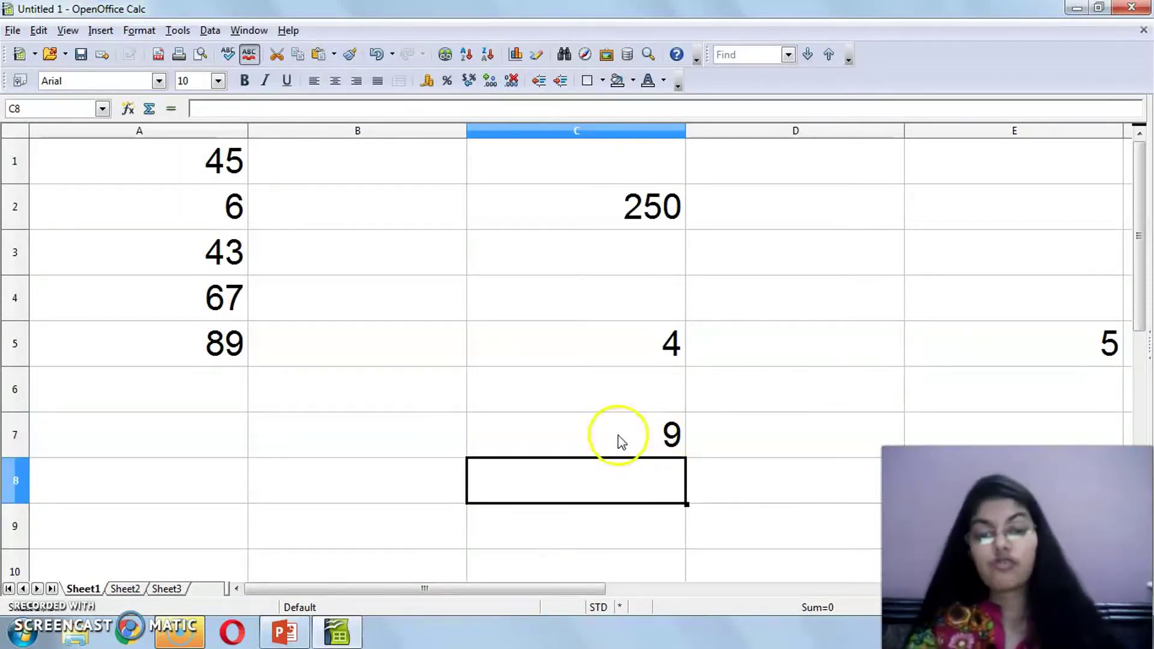
{"action": "left_click", "coordinate": [618, 436]}
Switch to PowerPoint, present the SUM ( ) slide full screen to read its argument rules, and return to OpenOffice Calc.
{"action": "key", "text": "alt+Tab"}
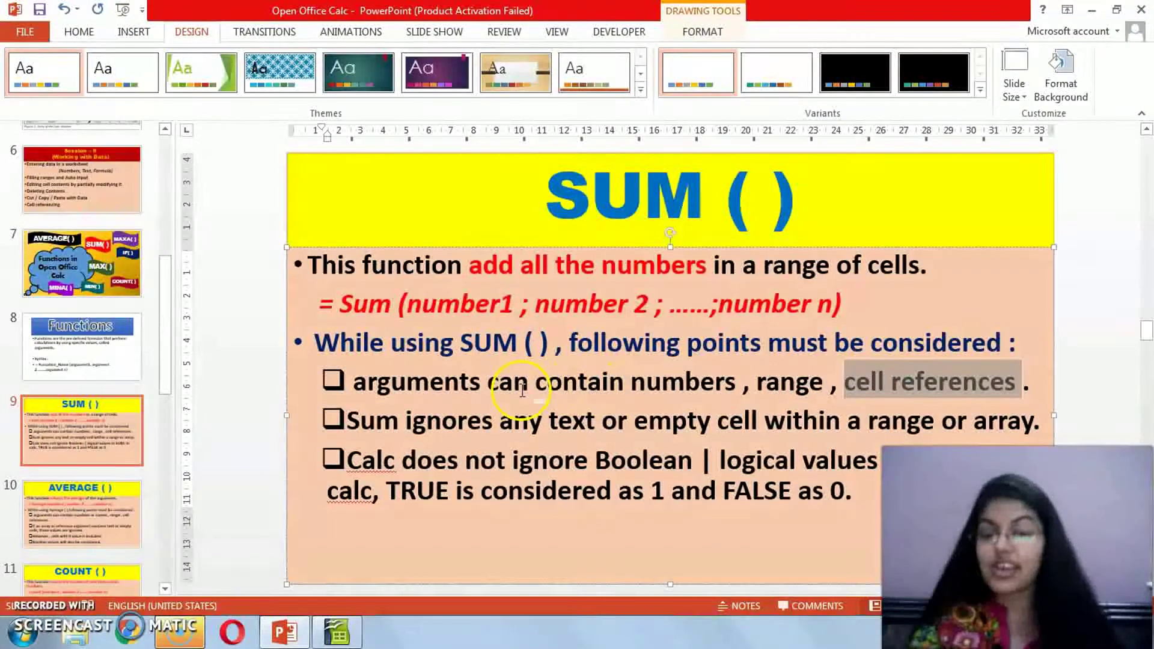
{"action": "key", "text": "shift+F5"}
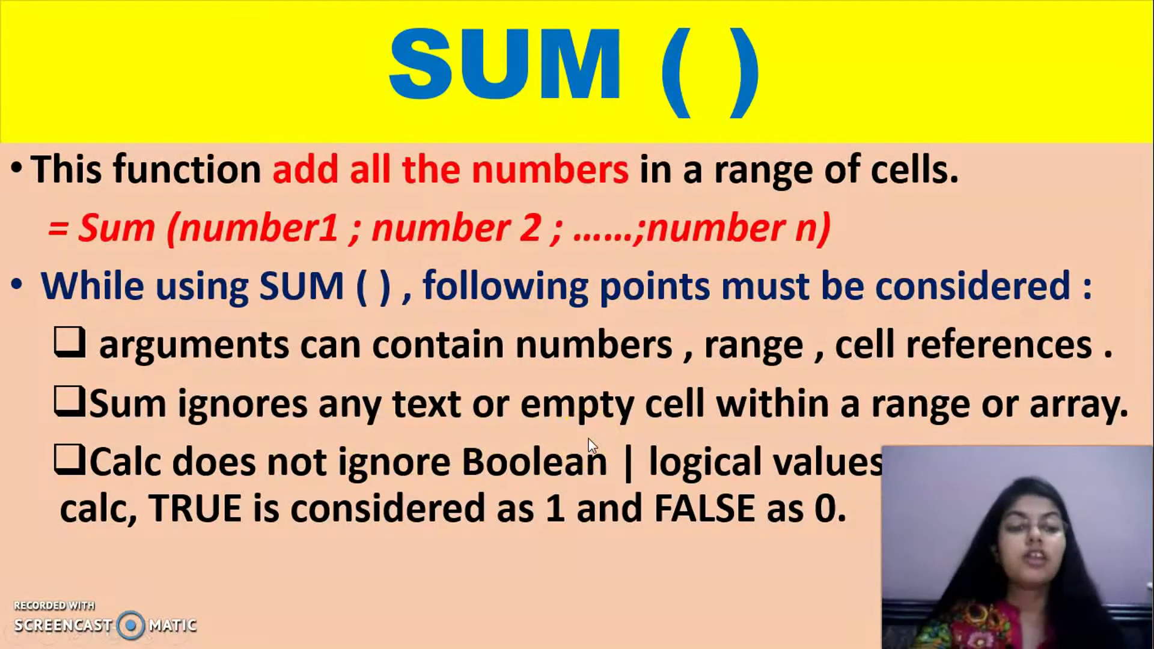
{"action": "key", "text": "Escape"}
{"action": "left_click", "coordinate": [337, 632]}
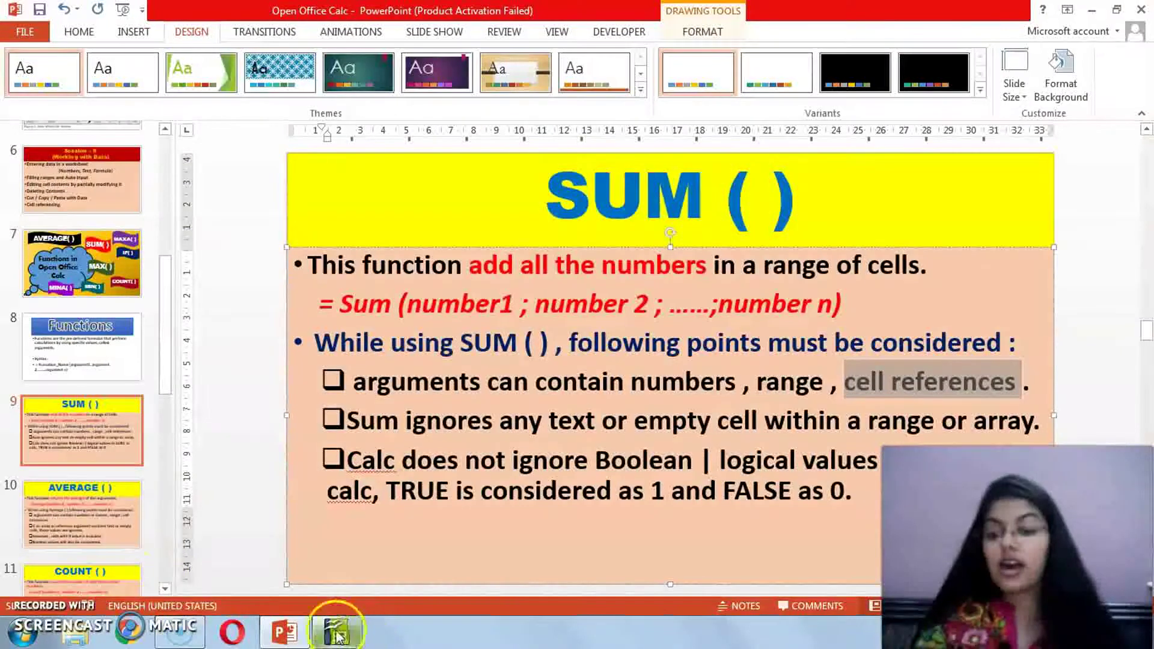
Clear cell A2 and replace the number in cell A5 with a person's first name as text.
{"action": "left_click", "coordinate": [123, 207]}
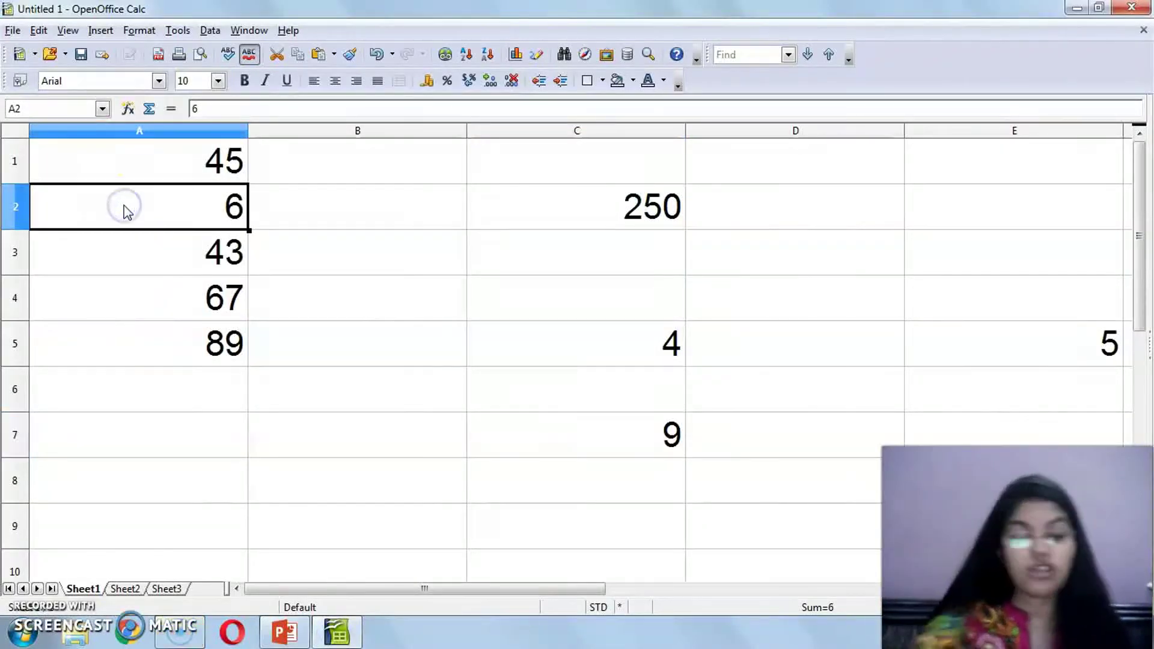
{"action": "key", "text": "Delete"}
{"action": "key", "text": "Return"}
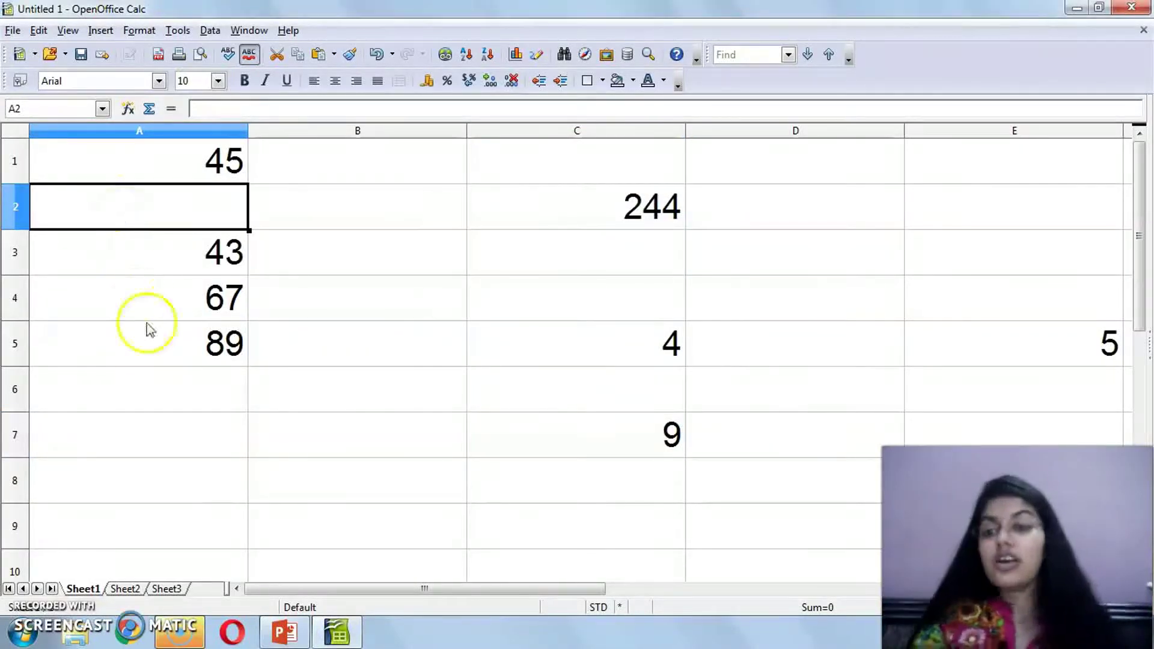
{"action": "left_click", "coordinate": [150, 332]}
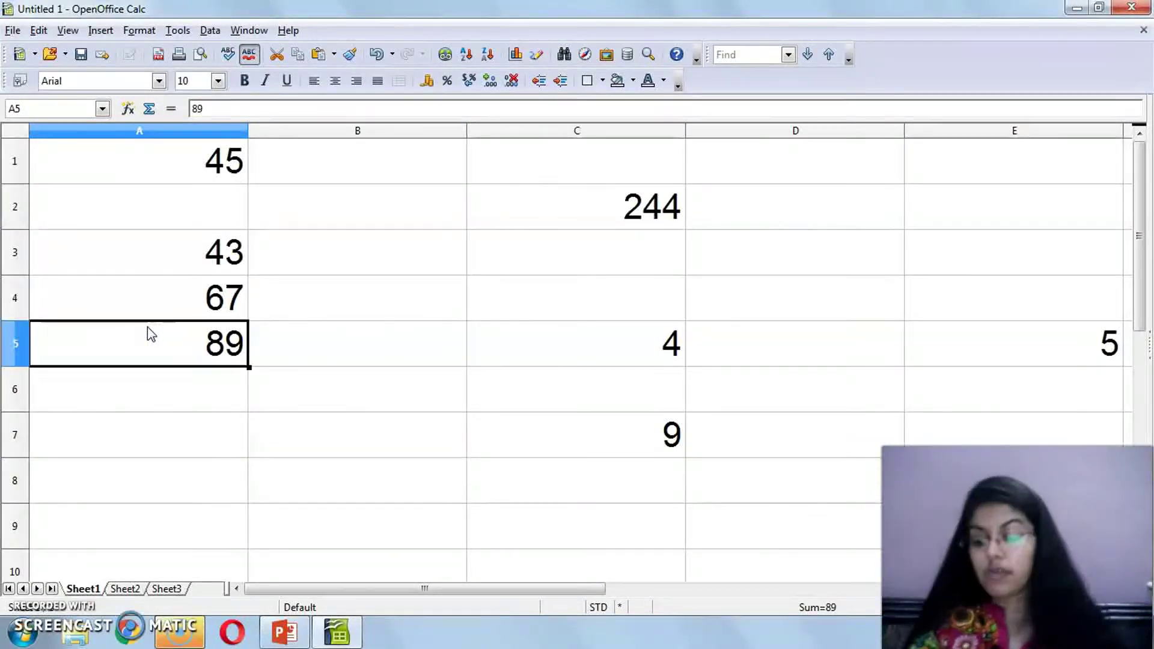
{"action": "type", "text": "DHRUV"}
{"action": "key", "text": "Return"}
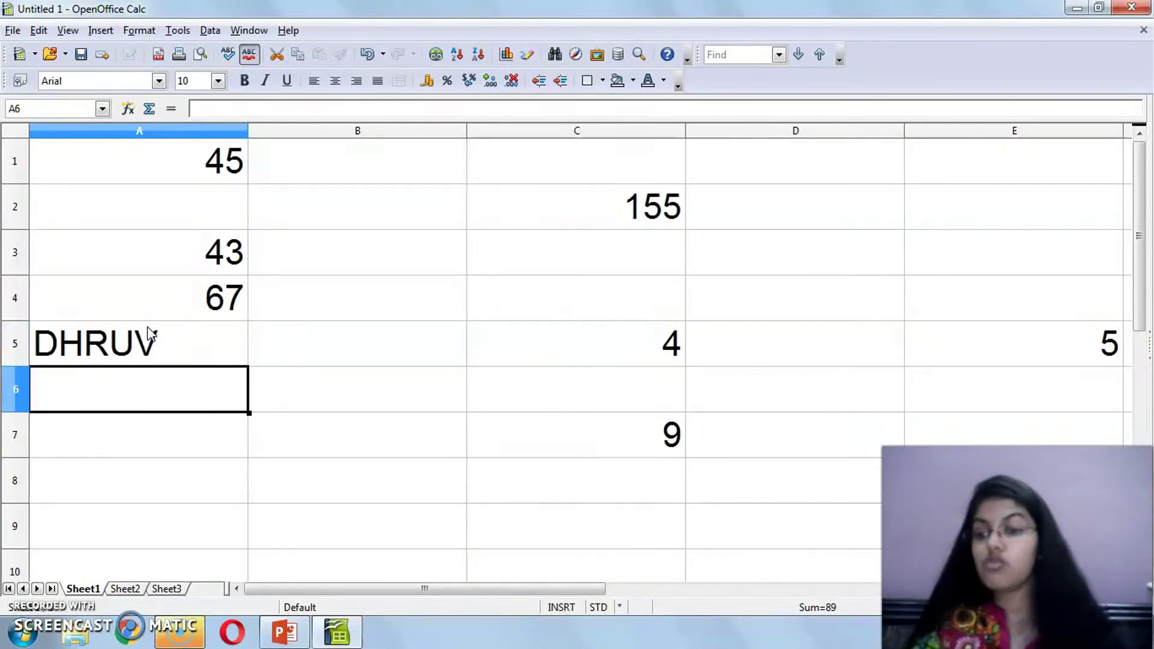
Enter the formula =SUM(A1:A5) in cell B4 to add the range containing an empty cell and text.
{"action": "left_click", "coordinate": [370, 318]}
{"action": "type", "text": "=SUM"}
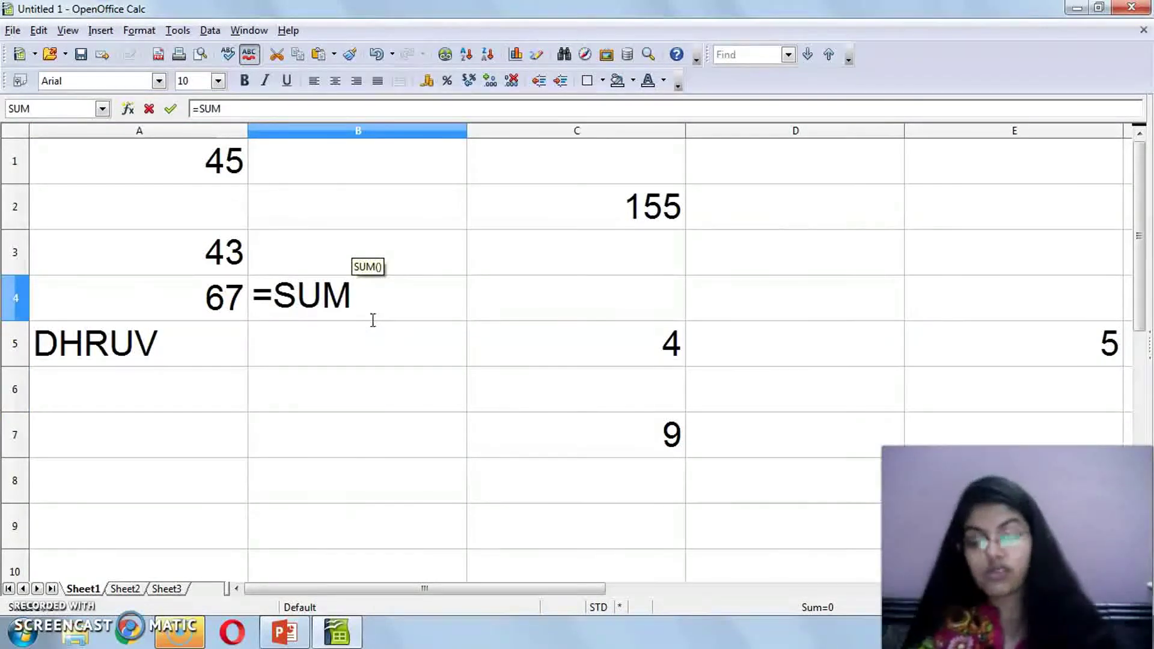
{"action": "type", "text": "("}
{"action": "left_click_drag", "start_coordinate": [165, 155], "coordinate": [164, 350]}
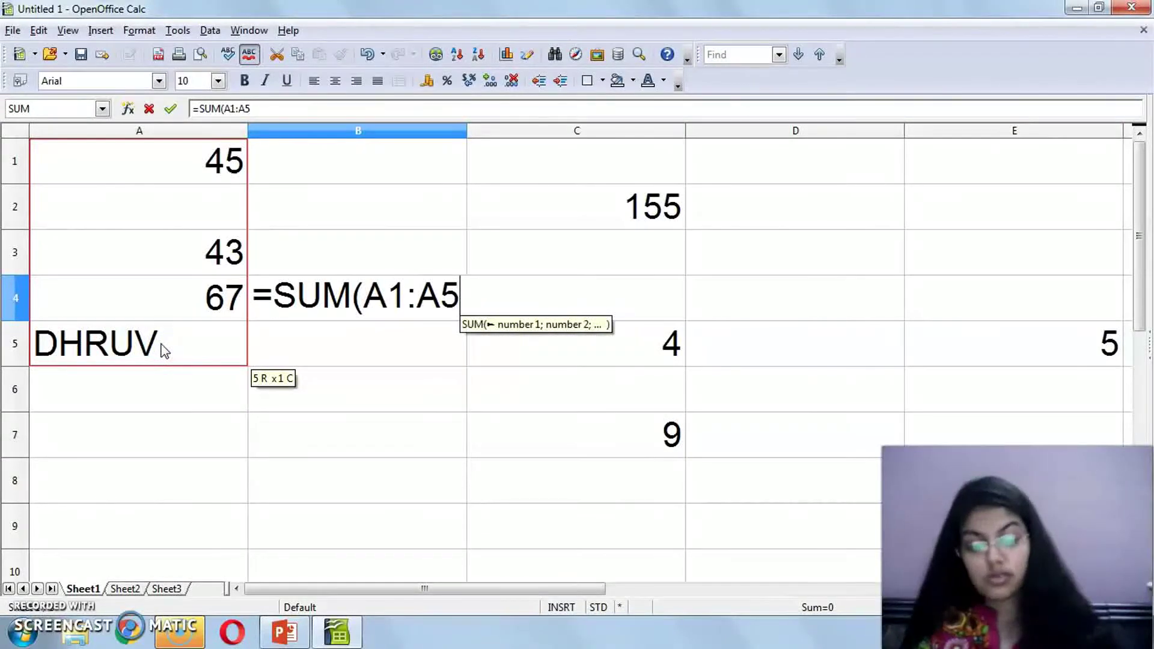
{"action": "type", "text": ")"}
{"action": "key", "text": "Return"}
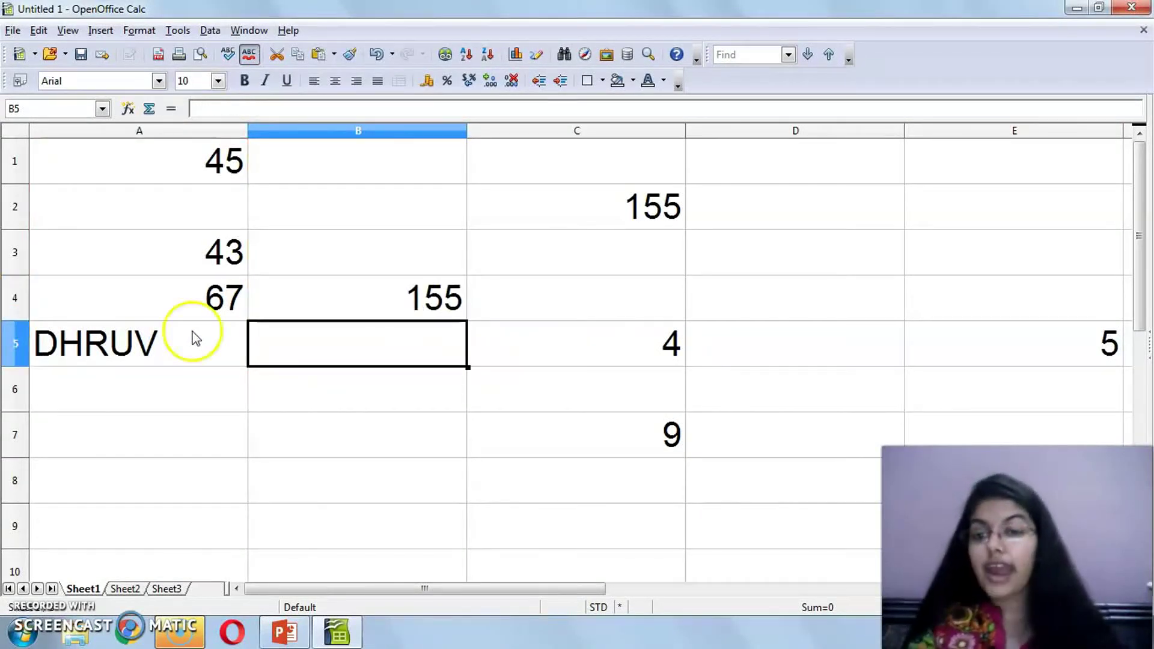
Compare the sum in B4 with the numeric cells A1, A3 and A4, the empty cell A2 and the text cell A5.
{"action": "left_click", "coordinate": [330, 297]}
{"action": "left_click", "coordinate": [218, 161]}
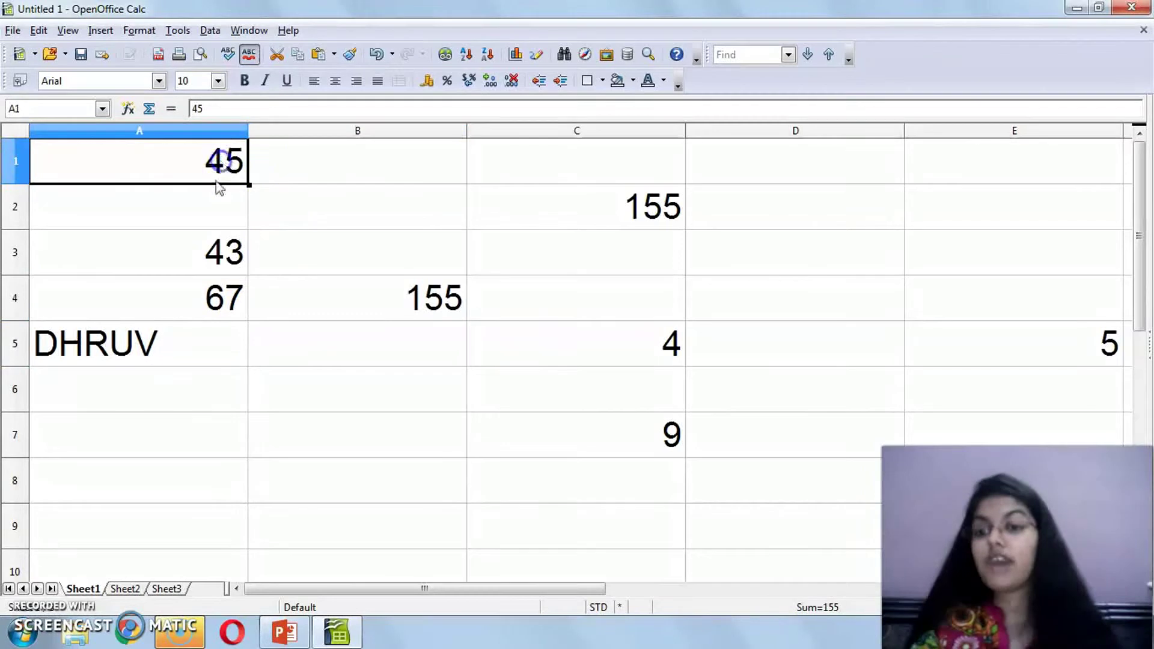
{"action": "left_click", "coordinate": [216, 247]}
{"action": "left_click", "coordinate": [200, 302]}
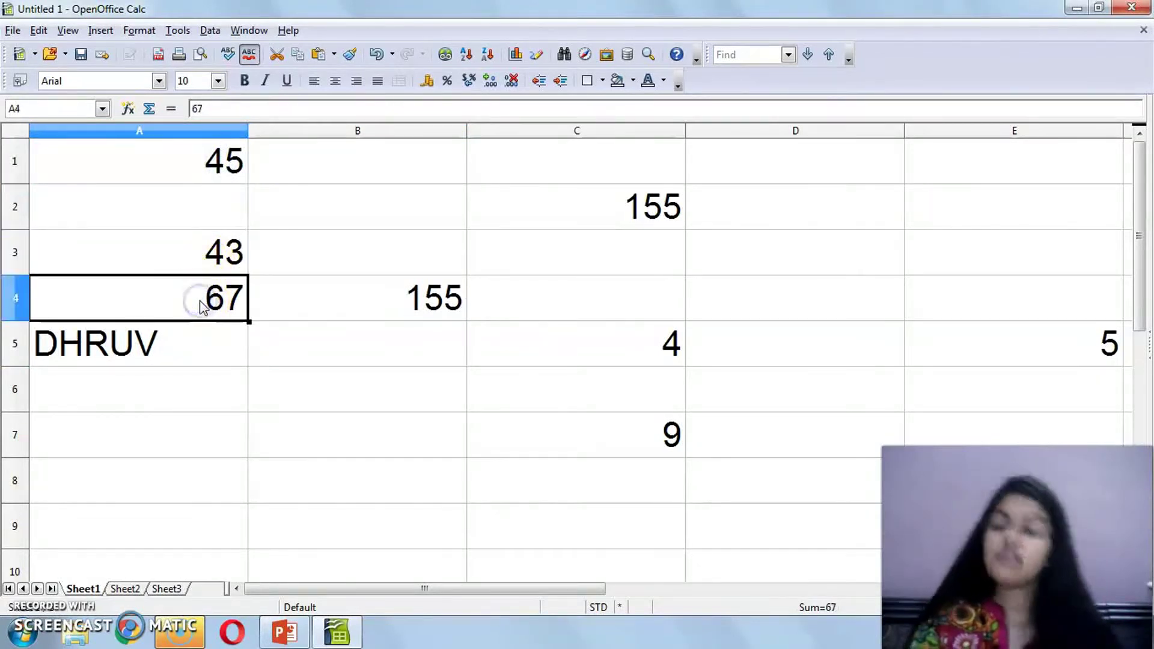
{"action": "left_click", "coordinate": [158, 203]}
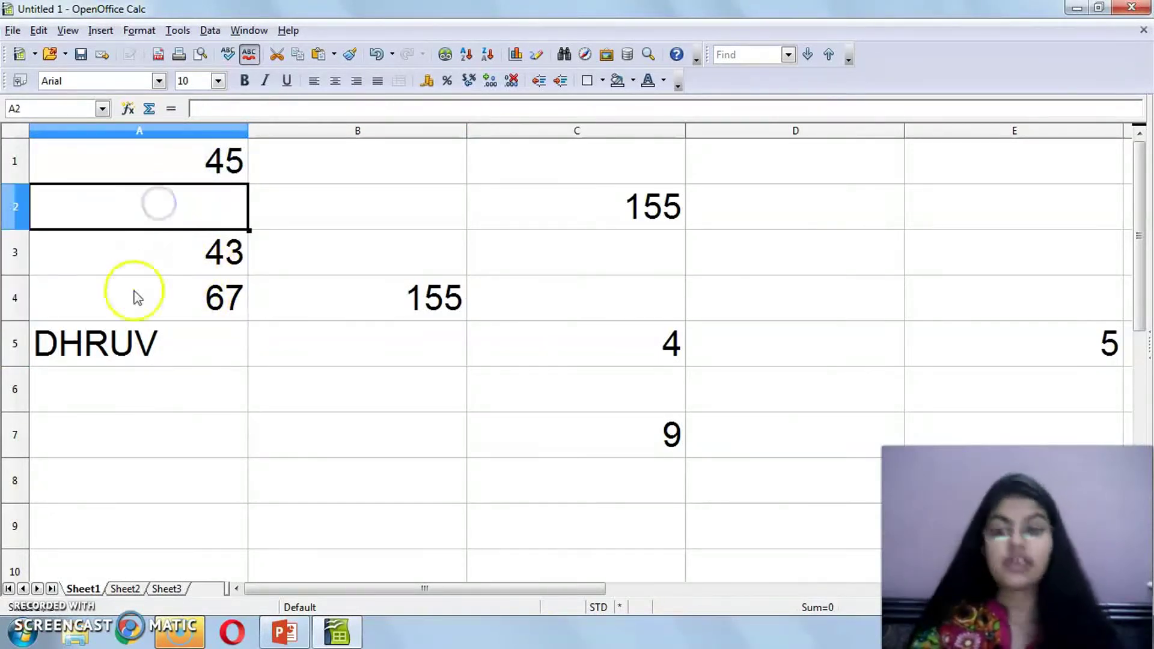
{"action": "left_click", "coordinate": [117, 352]}
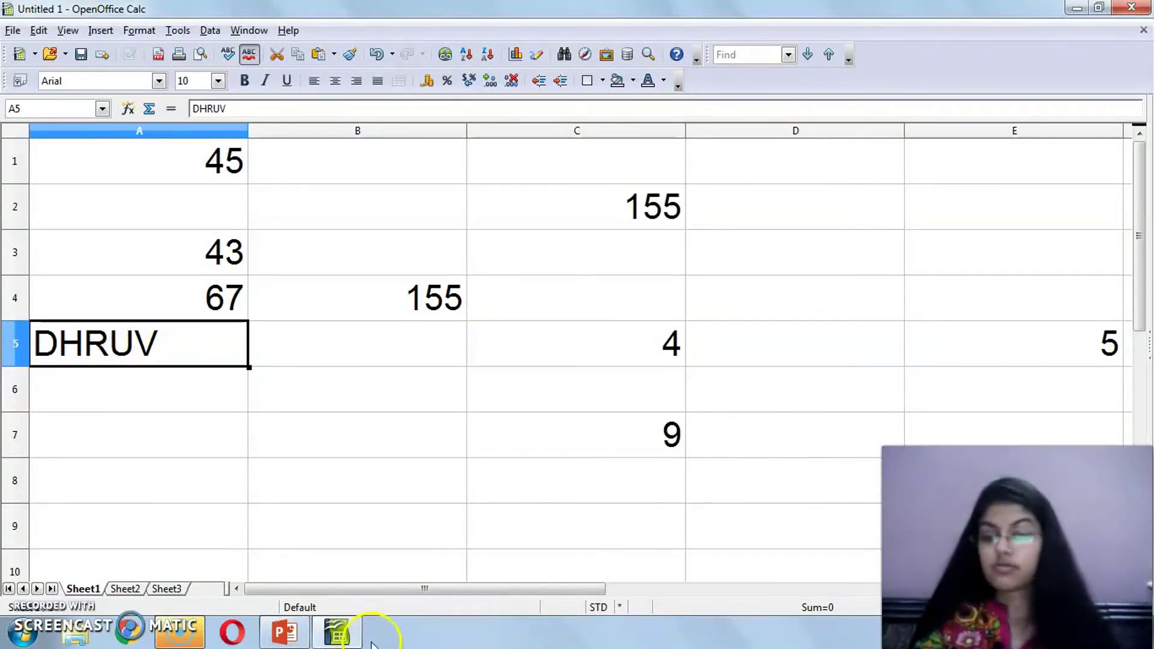
Switch to PowerPoint, present the SUM ( ) slide to read the Boolean values rule, and return to OpenOffice Calc.
{"action": "left_click", "coordinate": [337, 632]}
{"action": "left_click", "coordinate": [482, 463]}
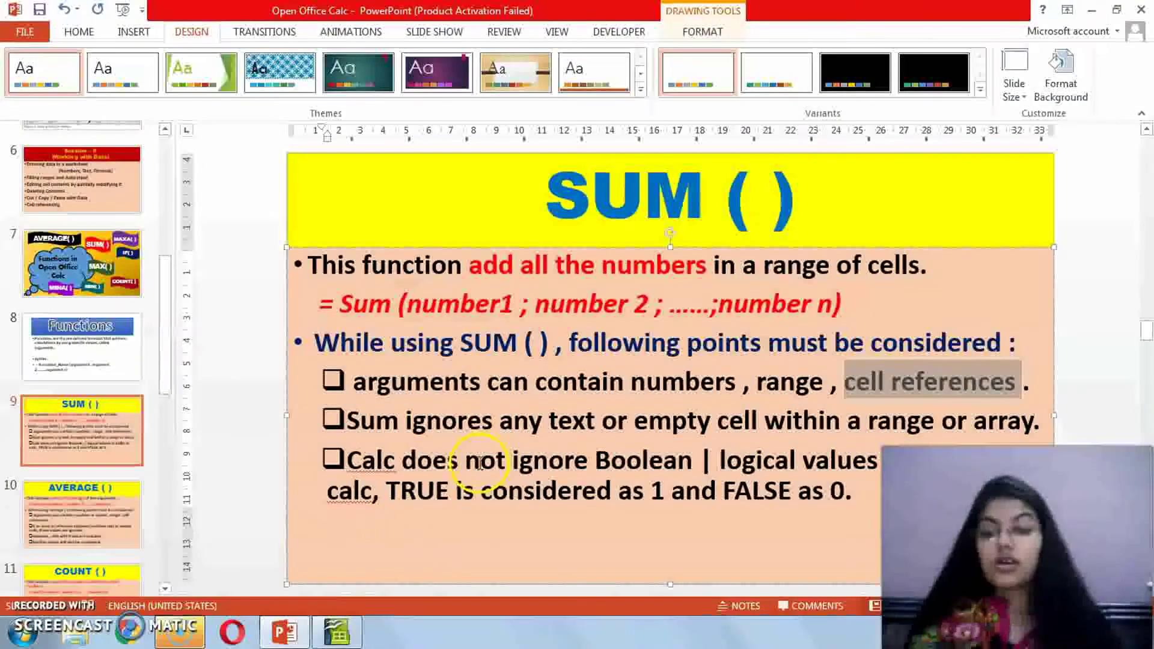
{"action": "left_click", "coordinate": [479, 463]}
{"action": "key", "text": "shift+F5"}
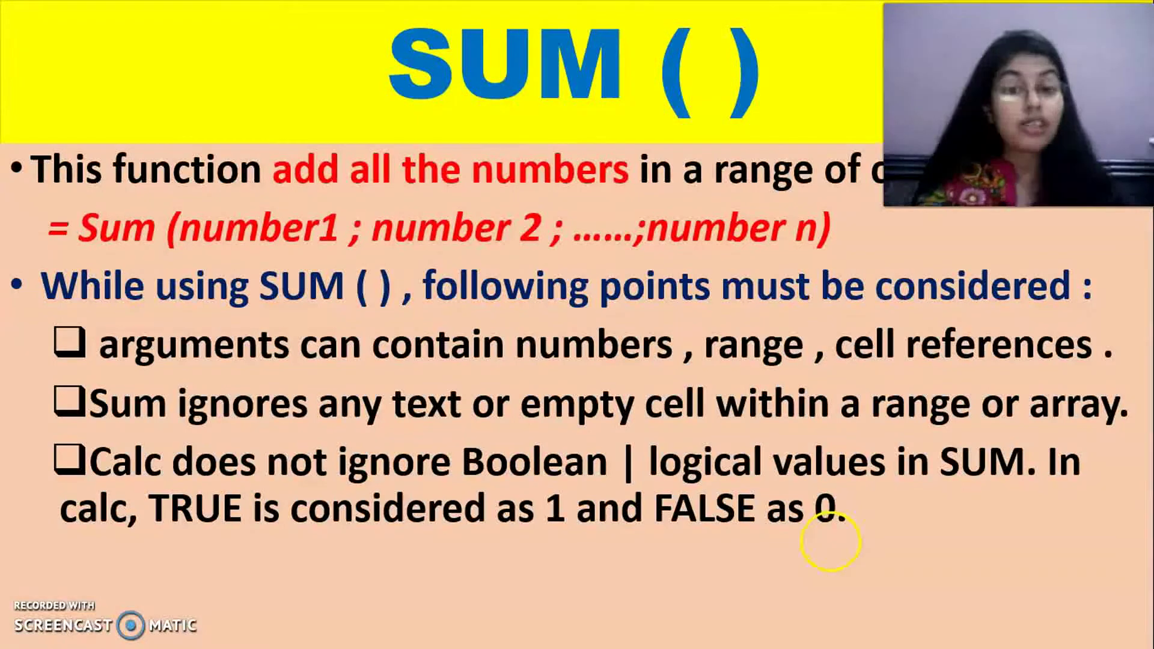
{"action": "key", "text": "Escape"}
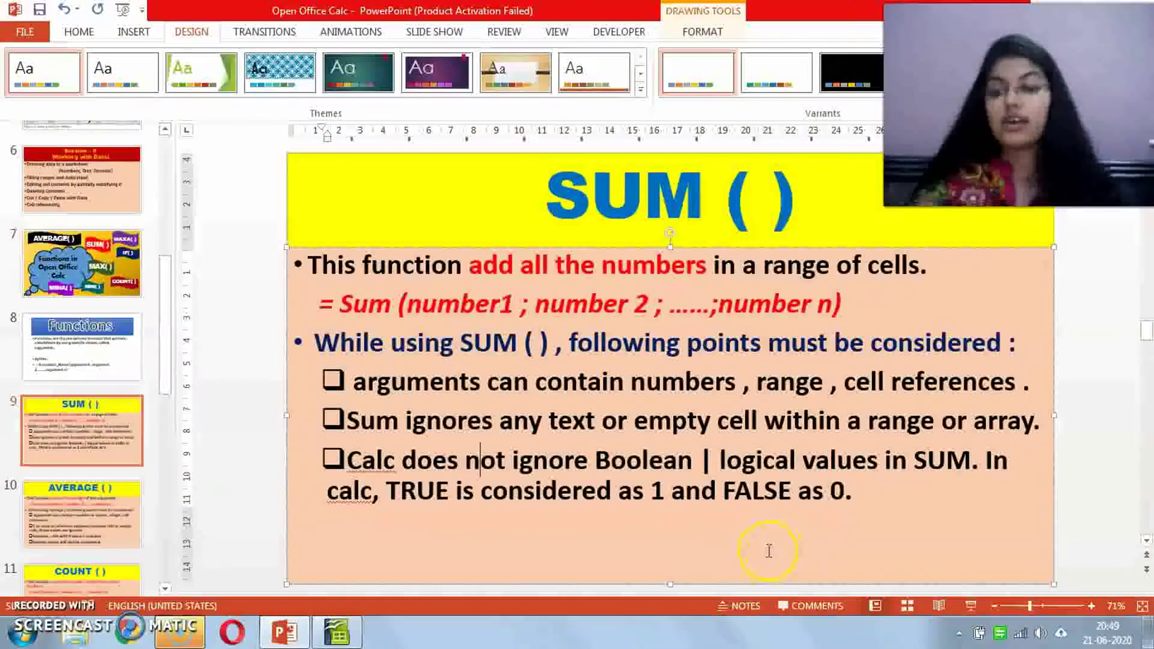
{"action": "left_click", "coordinate": [337, 631]}
Enter 3, TRUE and 4 down cells A17 to A19 in an empty area of the sheet.
{"action": "left_click_drag", "start_coordinate": [142, 150], "coordinate": [498, 384]}
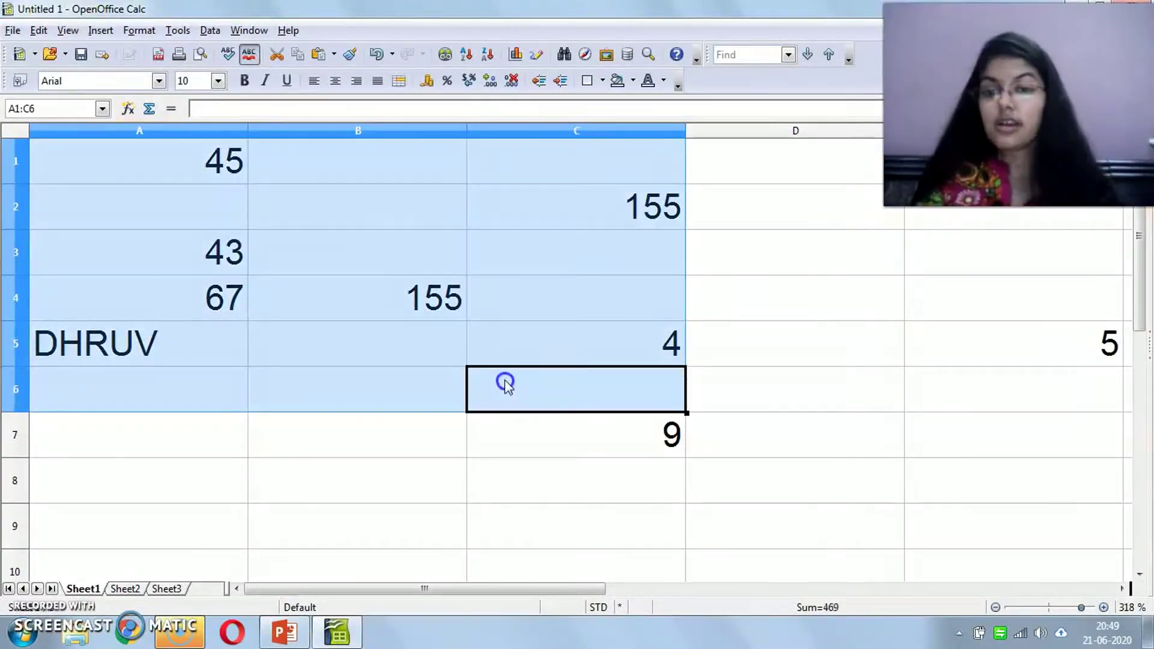
{"action": "left_click", "coordinate": [139, 481]}
{"action": "scroll", "coordinate": [139, 481], "scroll_direction": "down", "scroll_amount": 5}
{"action": "left_click", "coordinate": [150, 224]}
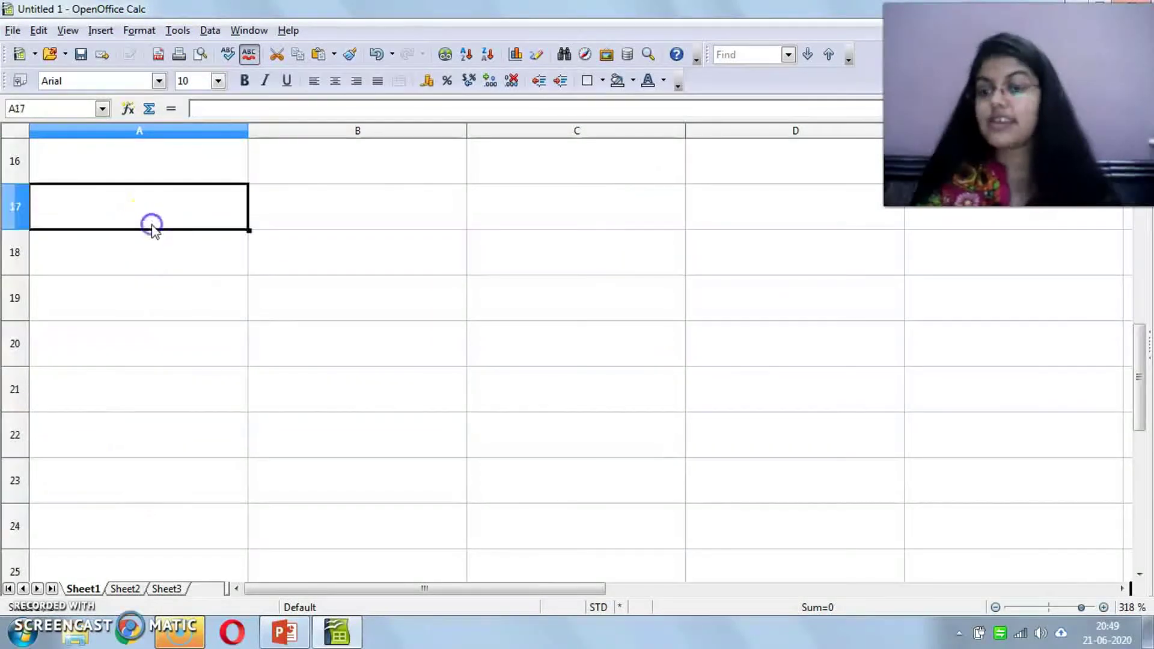
{"action": "type", "text": "3"}
{"action": "key", "text": "Return"}
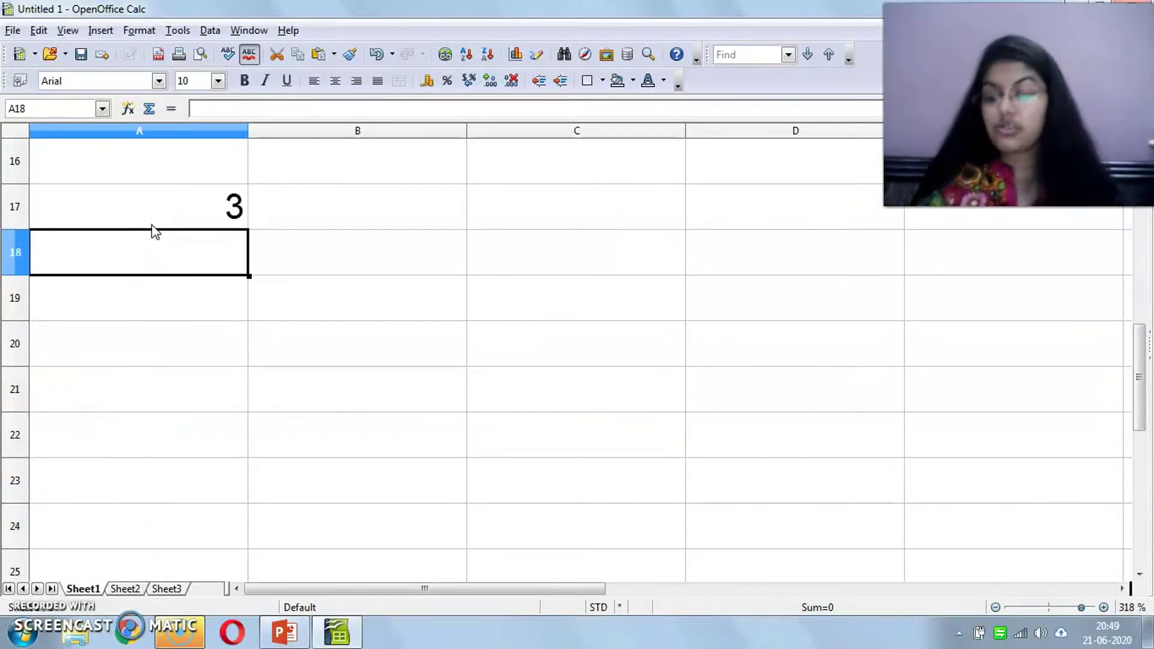
{"action": "type", "text": "TRUE"}
{"action": "key", "text": "Return"}
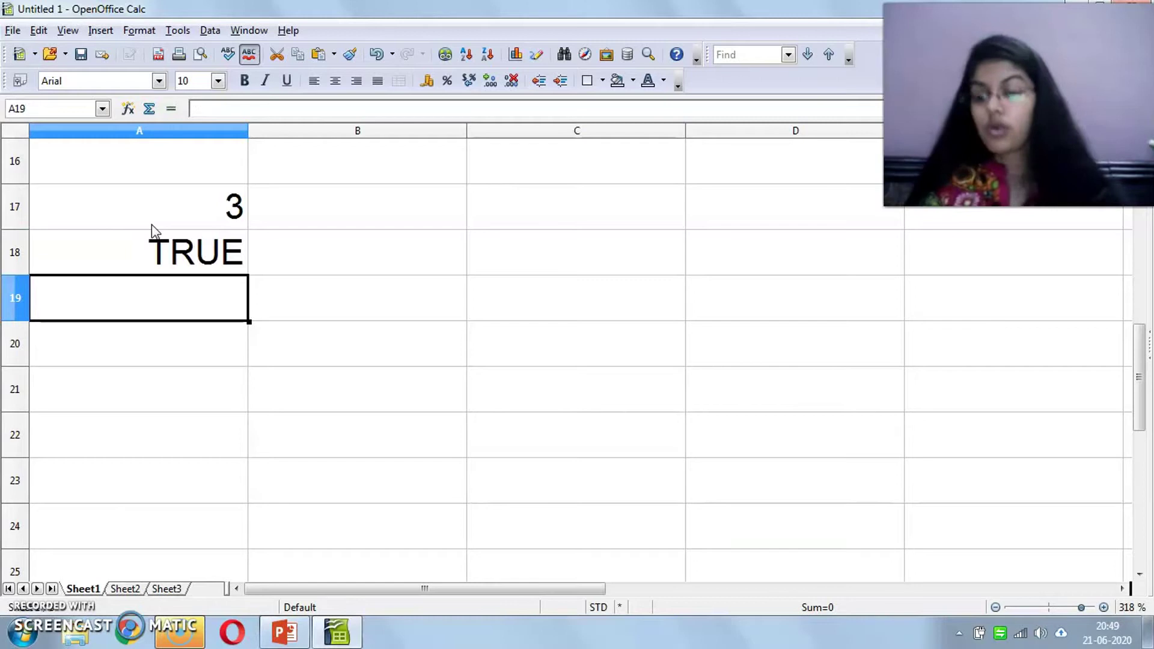
{"action": "type", "text": "4"}
{"action": "key", "text": "Tab"}
Enter the formula =SUM(A17:A19) in cell B21 to add the range containing the Boolean value.
{"action": "key", "text": "Down"}
{"action": "key", "text": "Down"}
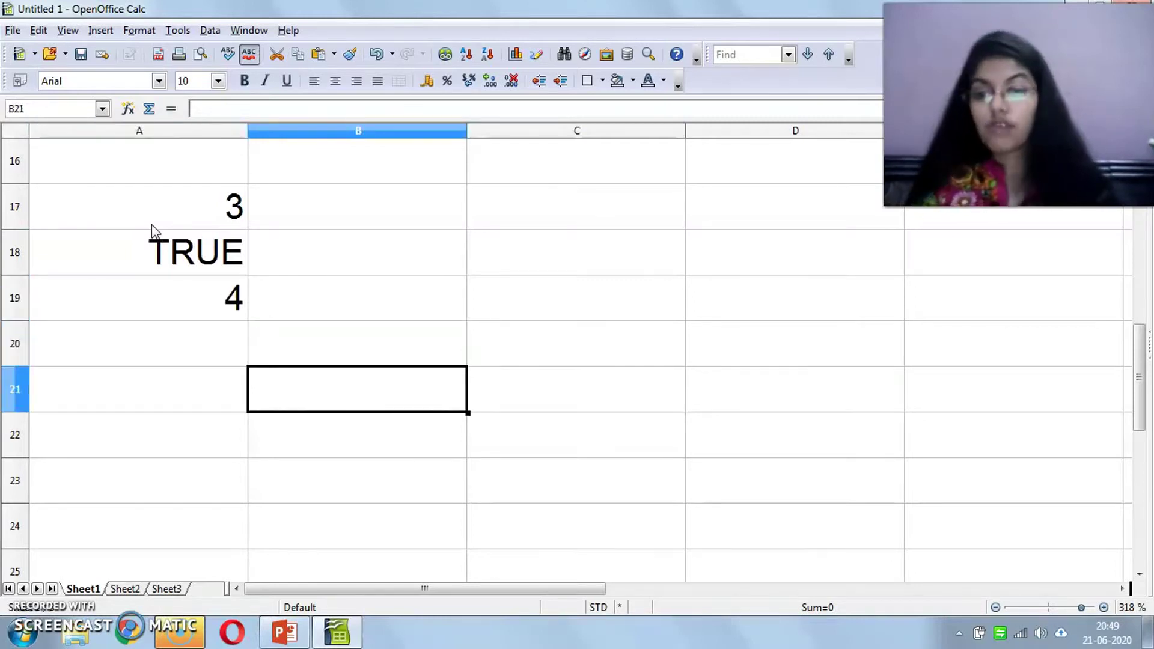
{"action": "type", "text": "=SUM"}
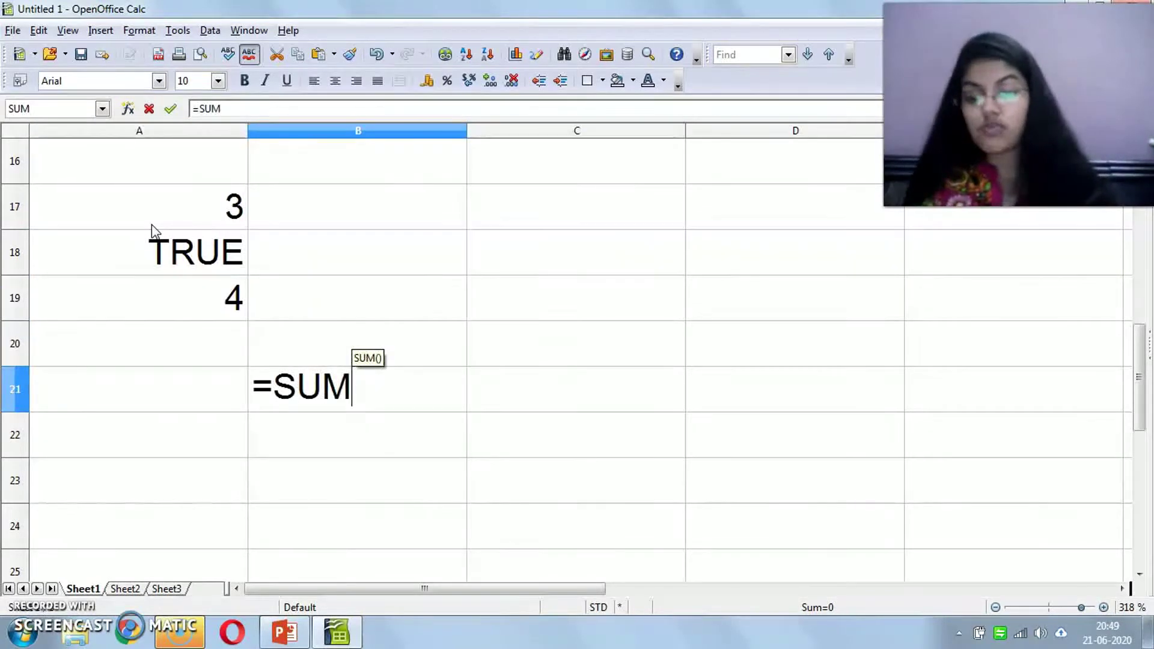
{"action": "type", "text": "("}
{"action": "left_click_drag", "start_coordinate": [150, 206], "coordinate": [153, 295]}
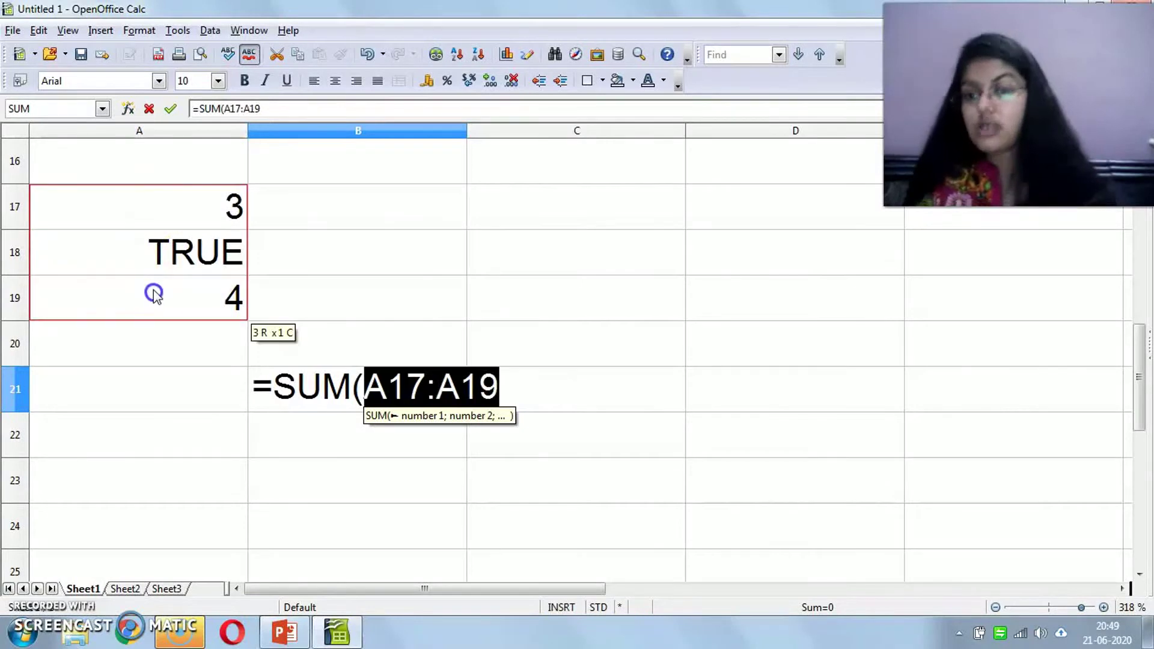
{"action": "type", "text": ")"}
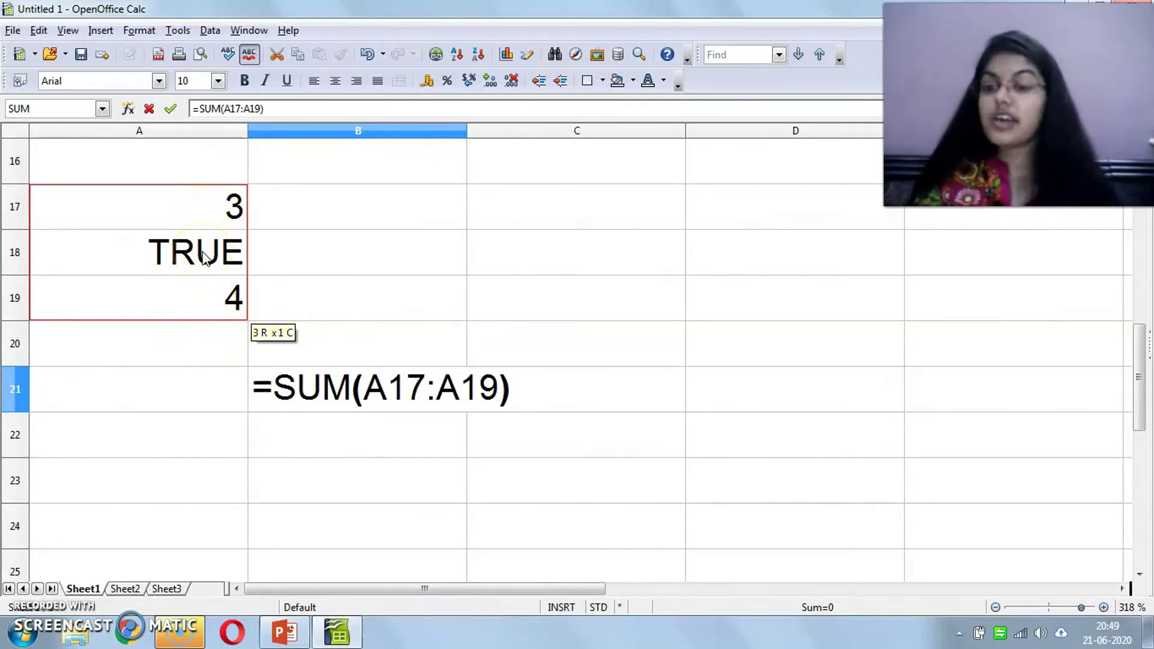
{"action": "key", "text": "Return"}
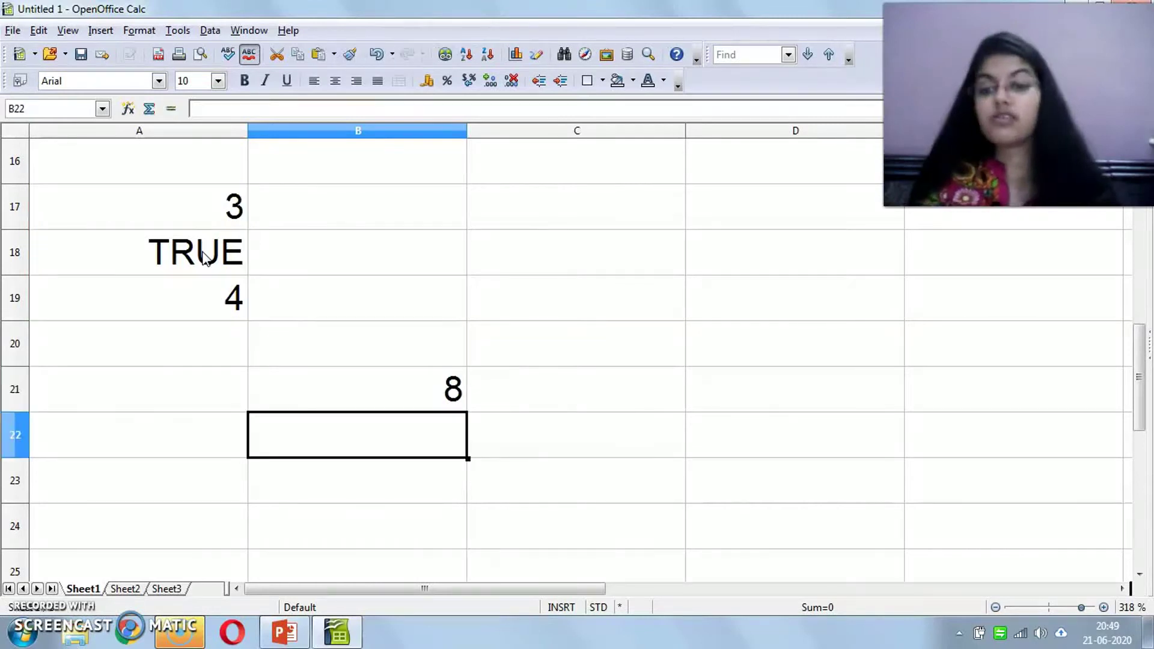
{"action": "left_click", "coordinate": [333, 387]}
Switch to PowerPoint, present the SUM ( ) slide to reread the Boolean rule, and advance to the AVERAGE ( ) slide.
{"action": "key", "text": "alt+Tab"}
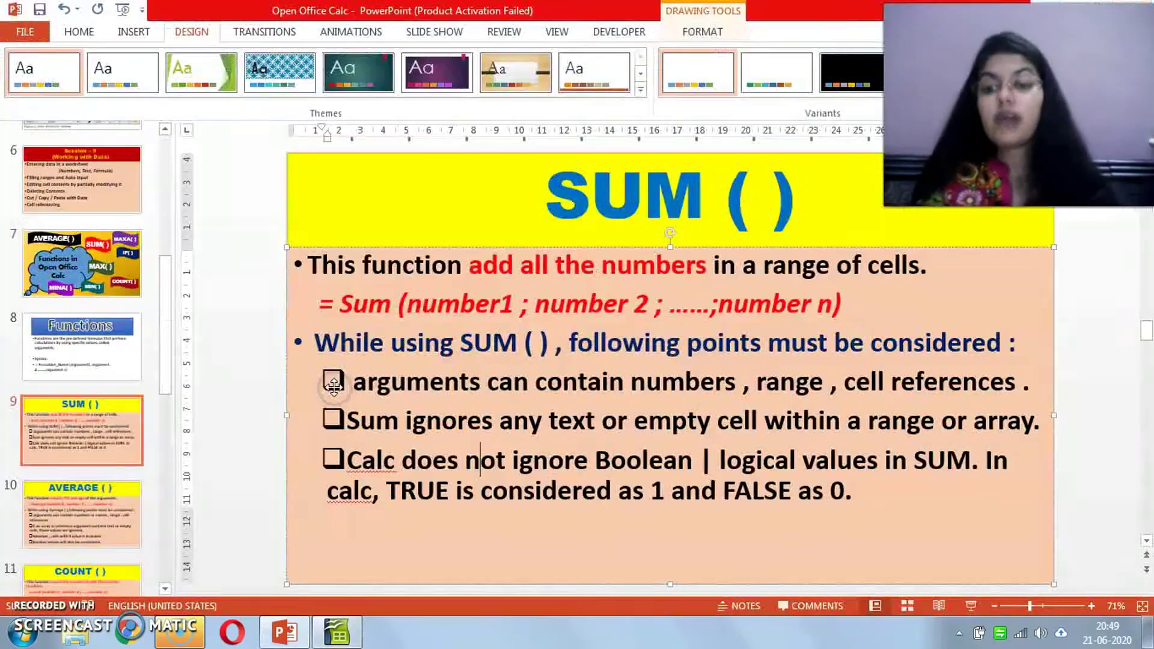
{"action": "key", "text": "shift+F5"}
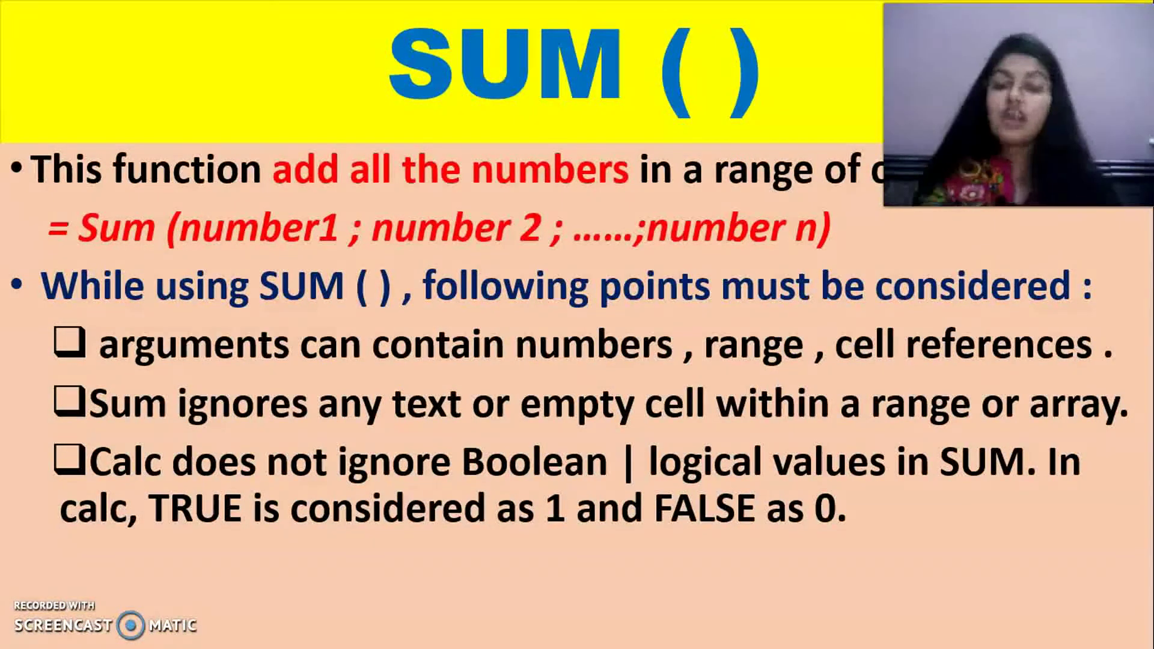
{"action": "key", "text": "Right"}
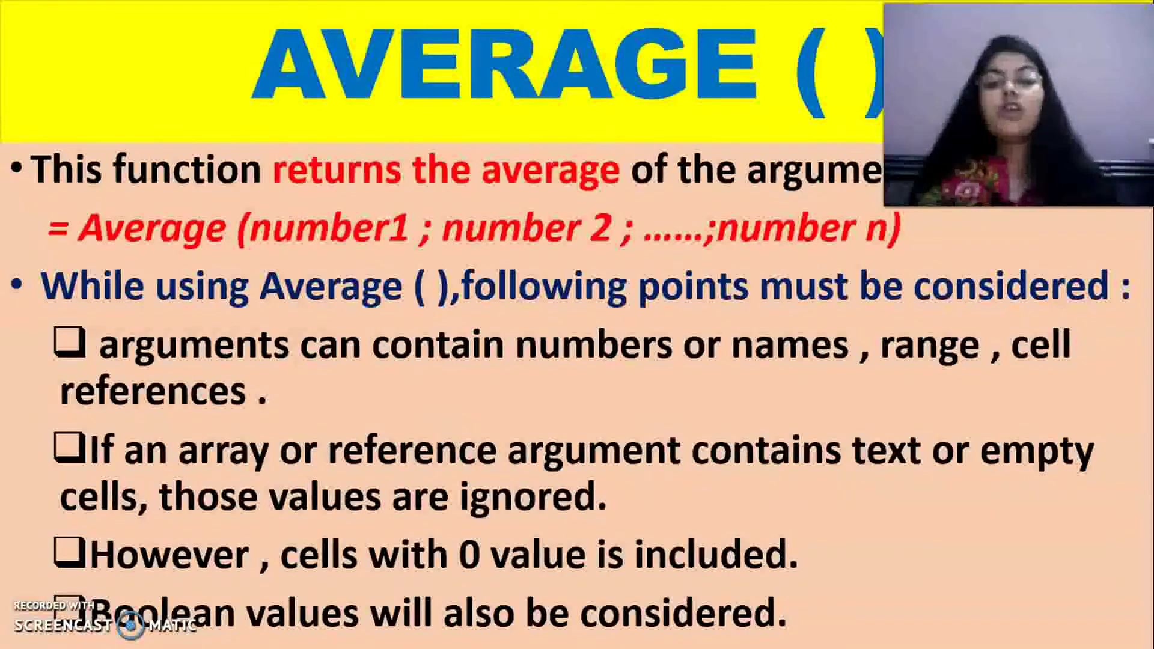
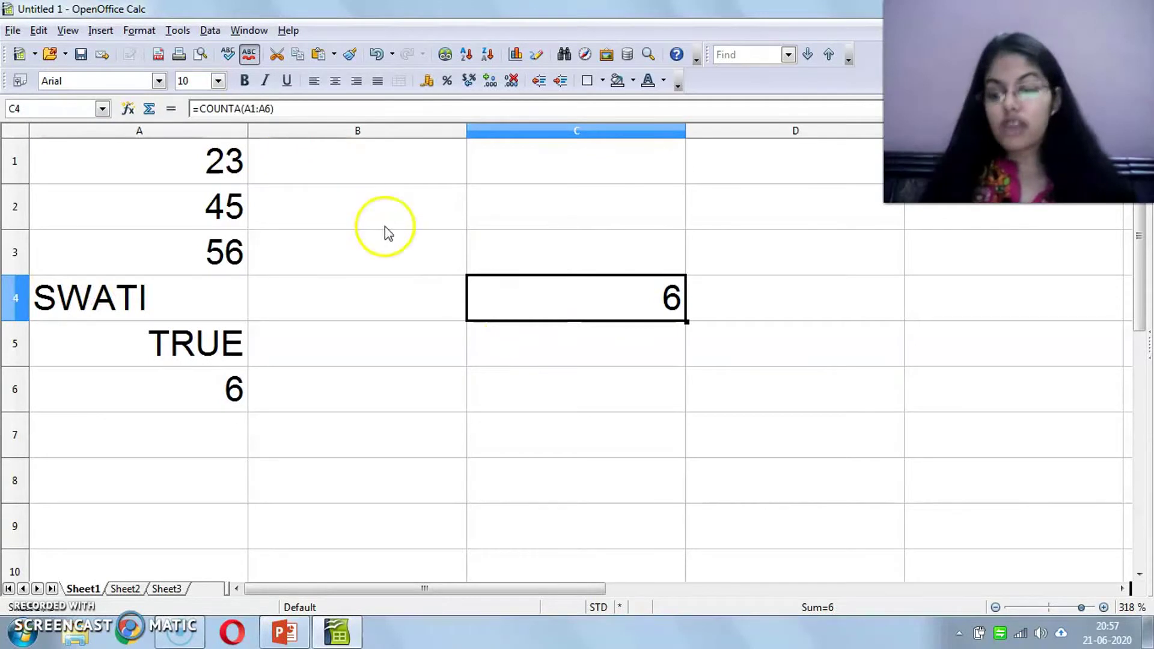
Change the formula in cell C4 to =COUNT(A1:A6).
{"action": "key", "text": "BackSpace"}
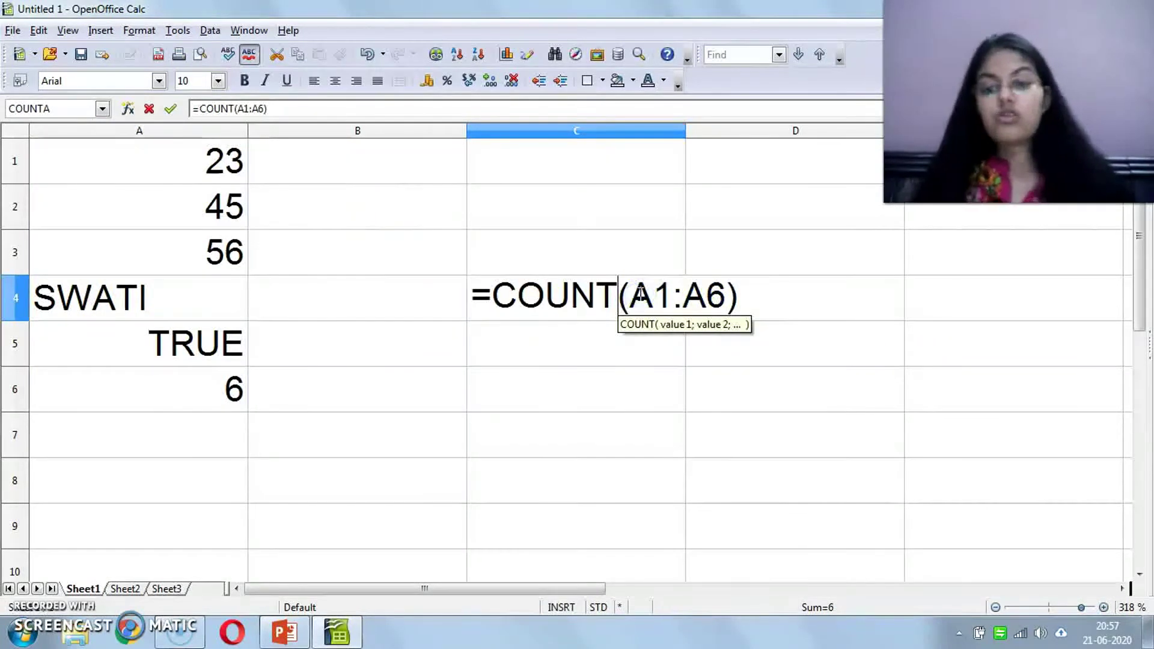
{"action": "key", "text": "Return"}
{"action": "left_click", "coordinate": [641, 298]}
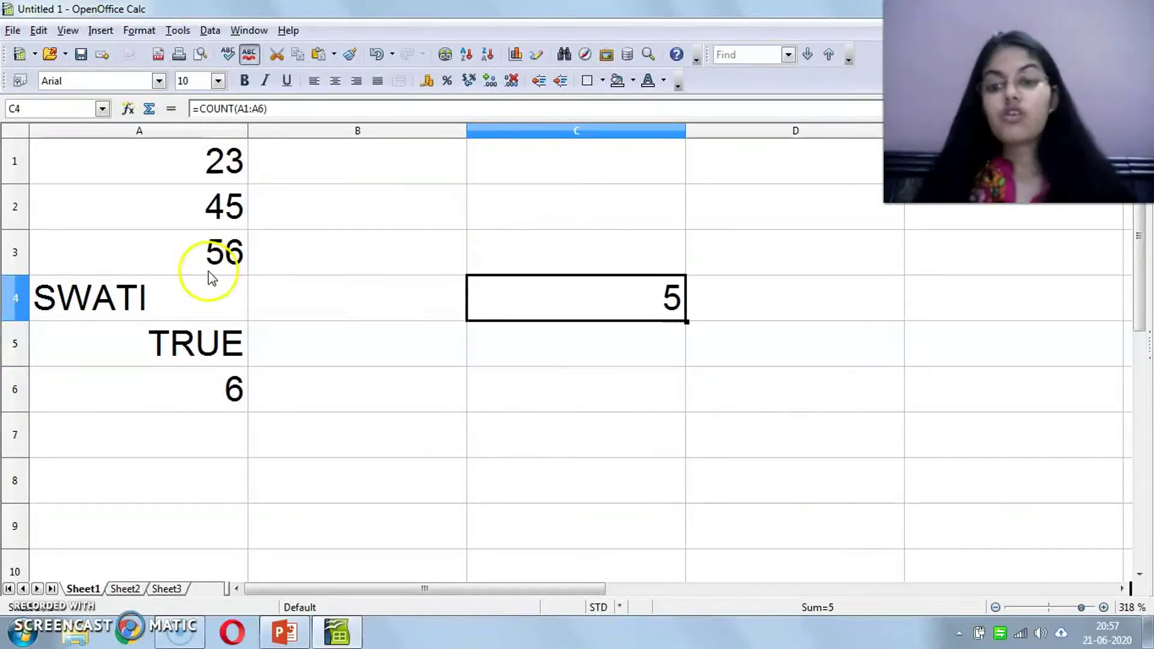
Inspect the text cell A4, check the COUNTA ( ) slide in PowerPoint, and return to OpenOffice Calc.
{"action": "left_click", "coordinate": [191, 289]}
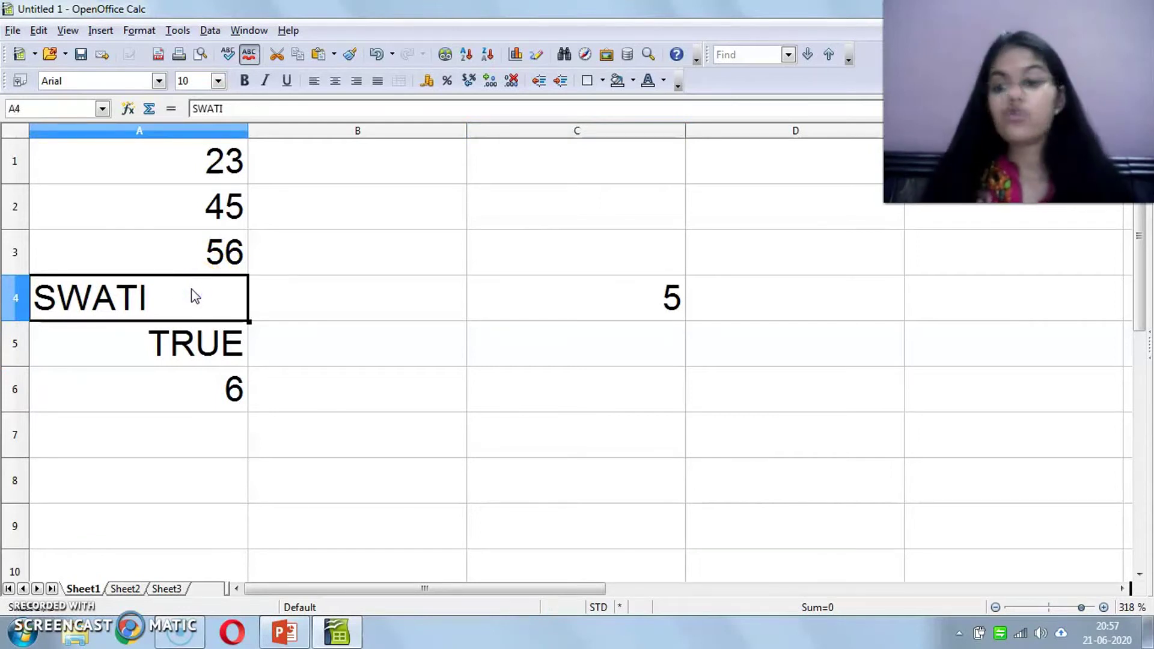
{"action": "key", "text": "alt+Tab"}
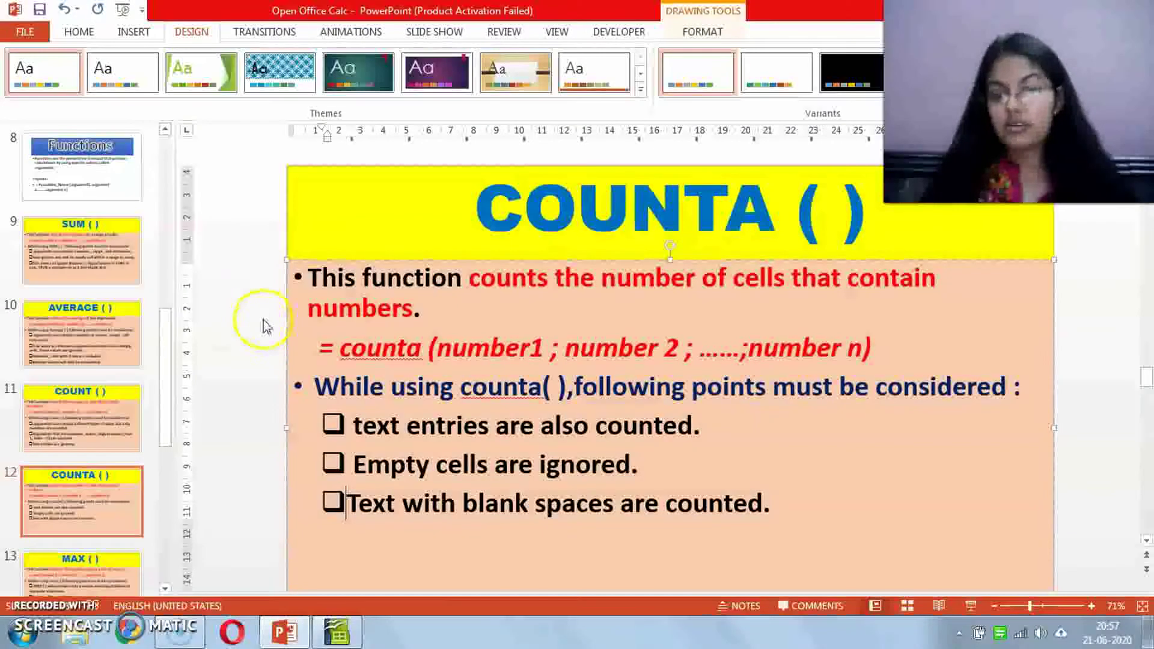
{"action": "key", "text": "alt+Tab"}
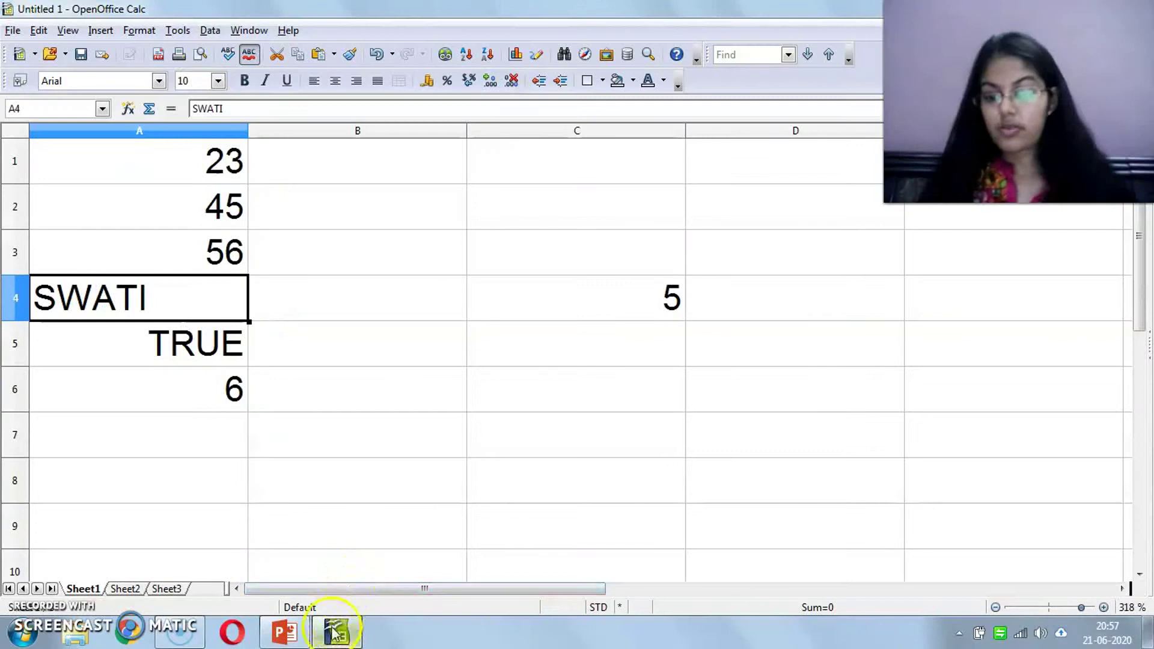
Enter 45 in cell A8, leaving cell A7 empty.
{"action": "left_click", "coordinate": [78, 431]}
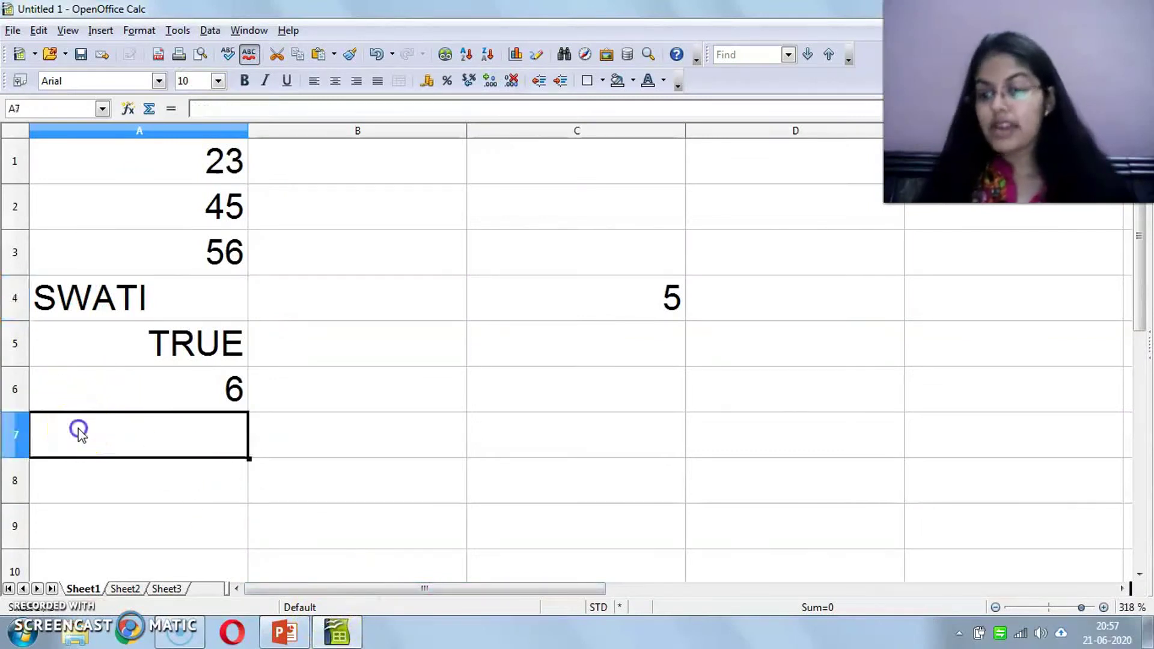
{"action": "key", "text": "Return"}
{"action": "type", "text": "45"}
{"action": "key", "text": "Return"}
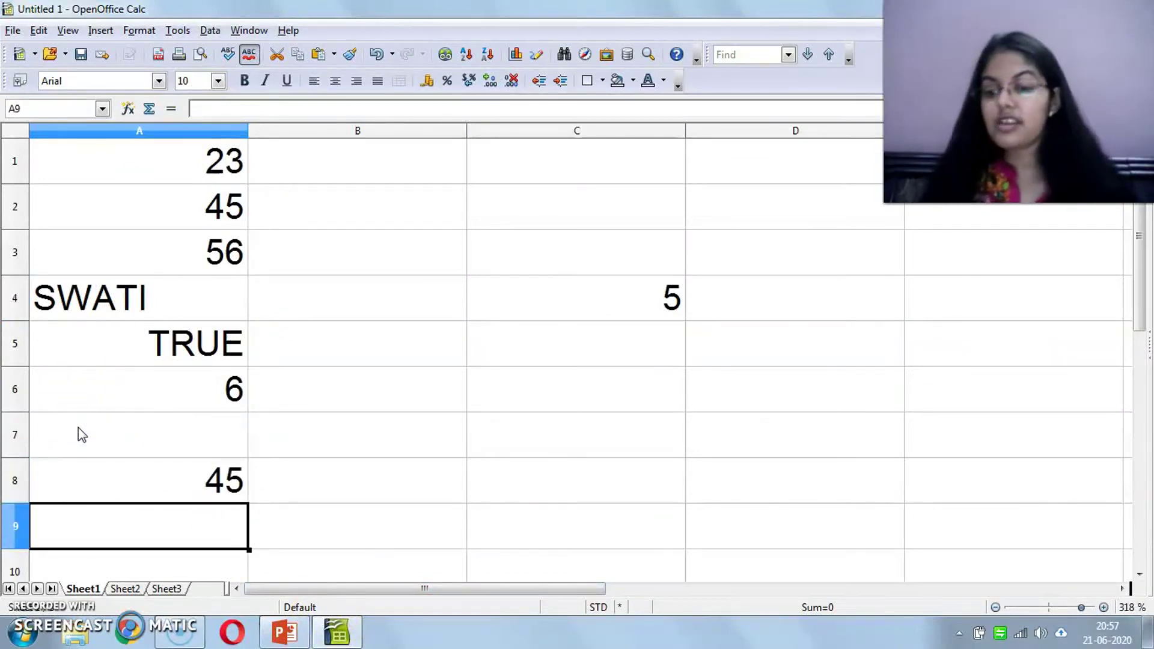
Change the function in cell C4 to COUNTA.
{"action": "left_click", "coordinate": [626, 289]}
{"action": "double_click", "coordinate": [621, 286]}
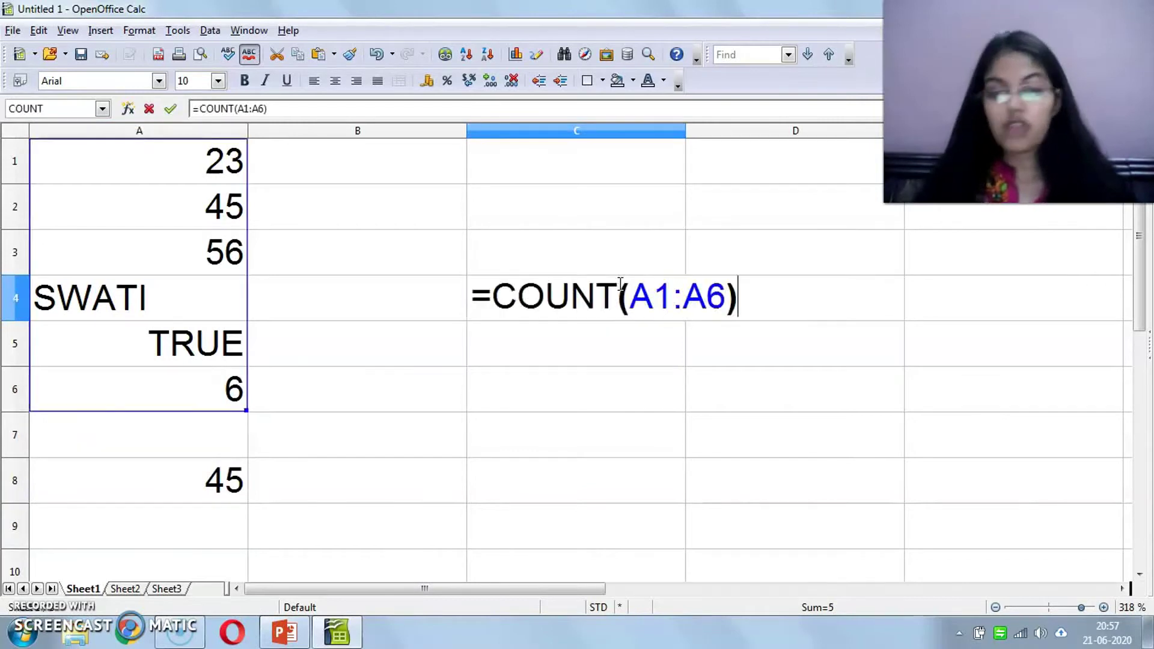
{"action": "left_click", "coordinate": [621, 285]}
{"action": "type", "text": "a"}
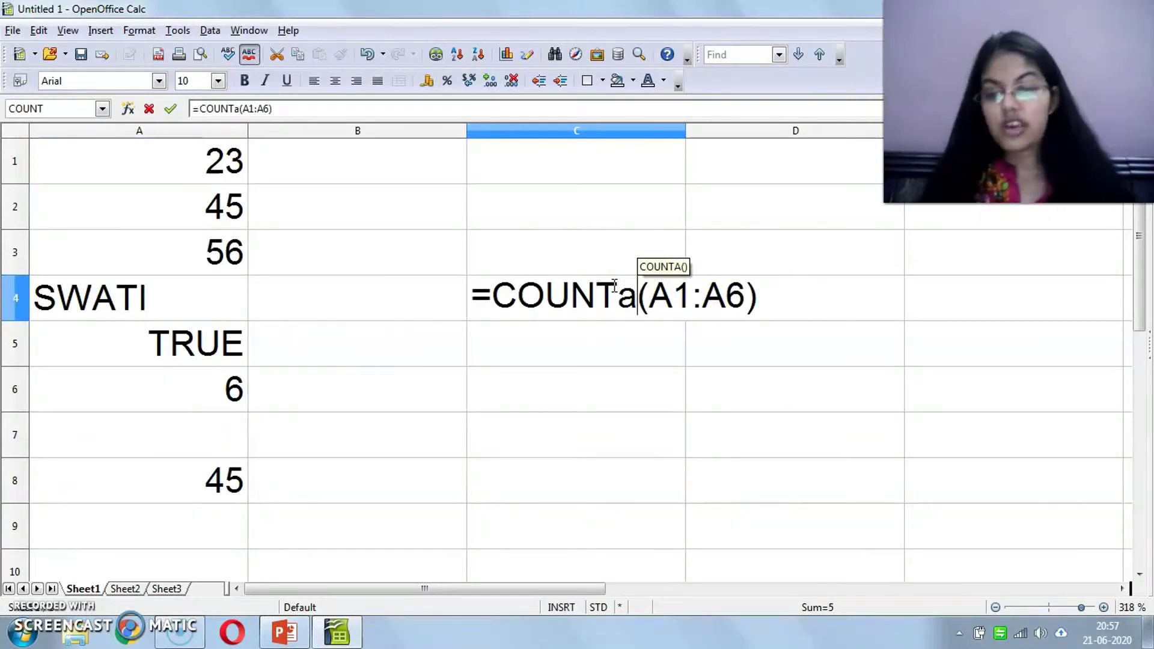
{"action": "key", "text": "Return"}
Extend the range of the COUNTA formula in C4 to A1:A8 and confirm the formula.
{"action": "left_click", "coordinate": [746, 292]}
{"action": "key", "text": "BackSpace"}
{"action": "type", "text": "8"}
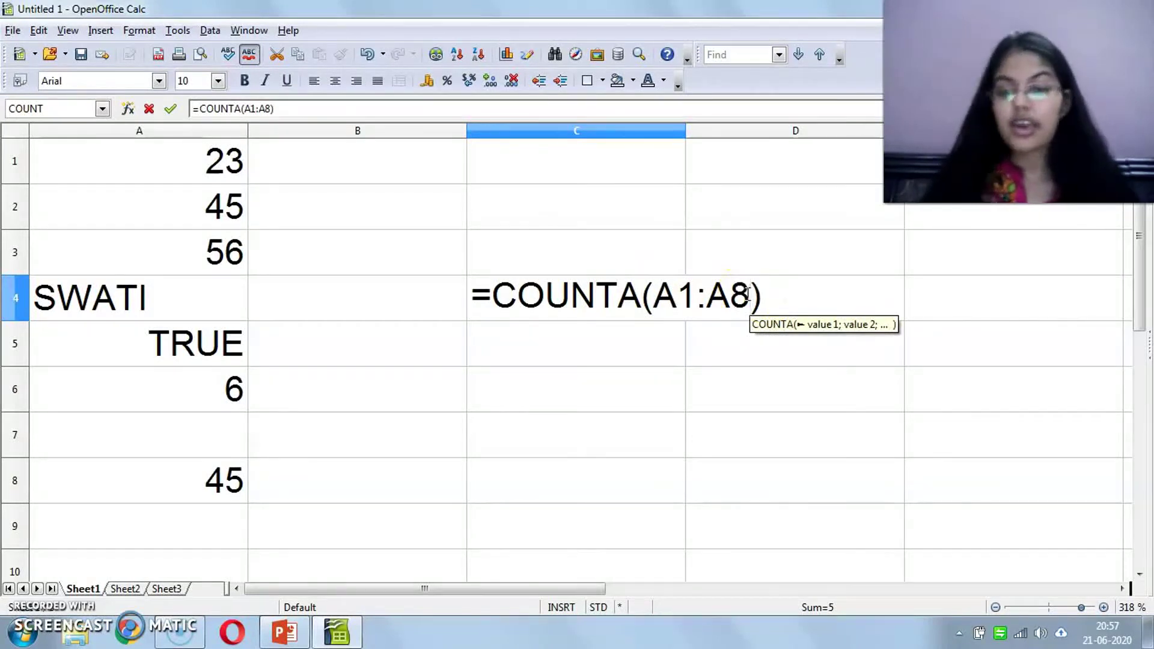
{"action": "left_click_drag", "start_coordinate": [217, 161], "coordinate": [219, 472]}
{"action": "left_click", "coordinate": [745, 287]}
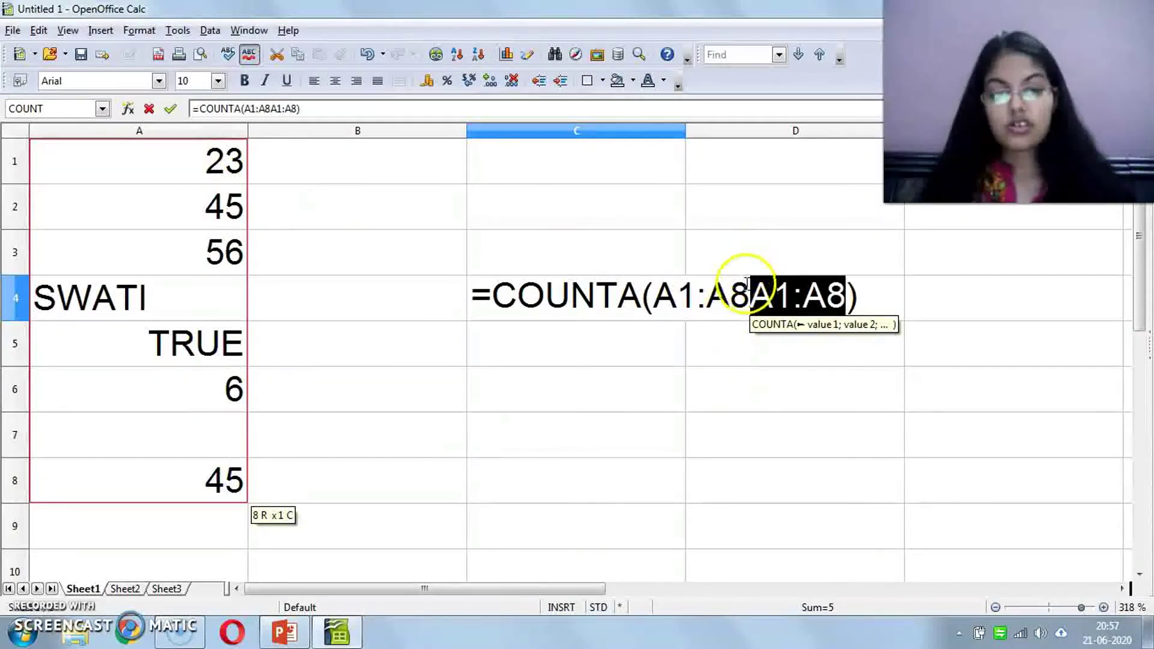
{"action": "key", "text": "BackSpace"}
{"action": "key", "text": "BackSpace"}
{"action": "key", "text": "BackSpace"}
{"action": "key", "text": "BackSpace"}
{"action": "key", "text": "BackSpace"}
{"action": "key", "text": "Return"}
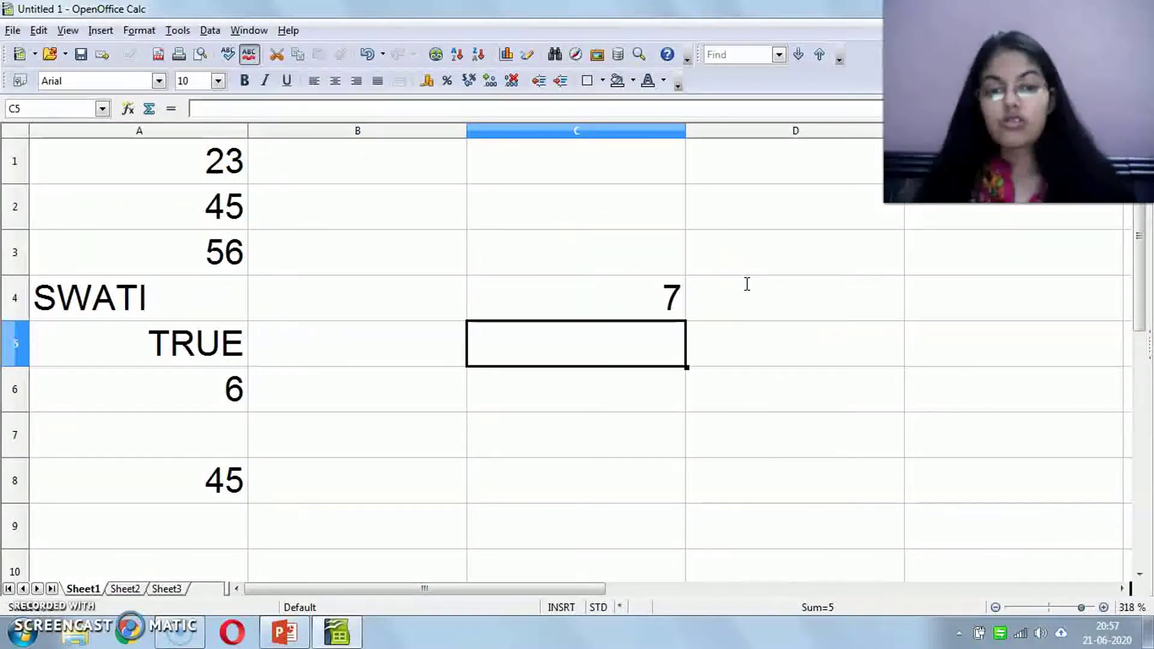
Compare the COUNTA result in C4 with each filled cell in A1 to A6 and A8, skipping the empty A7.
{"action": "left_click", "coordinate": [551, 301]}
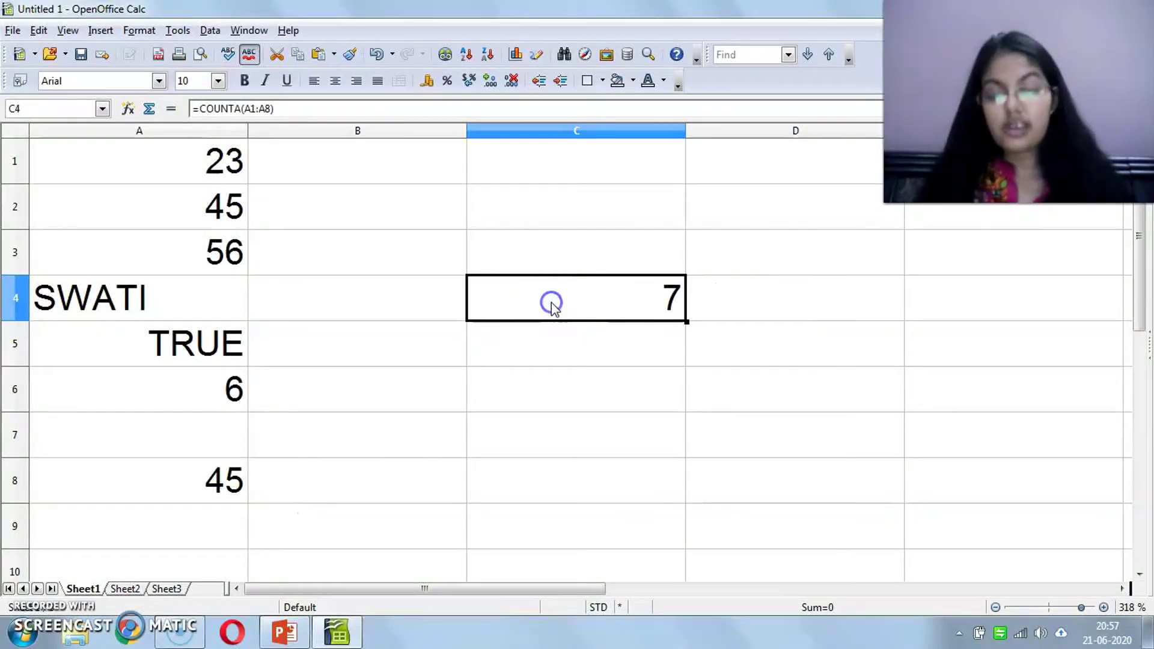
{"action": "left_click", "coordinate": [181, 153]}
{"action": "left_click", "coordinate": [176, 210]}
{"action": "left_click", "coordinate": [173, 247]}
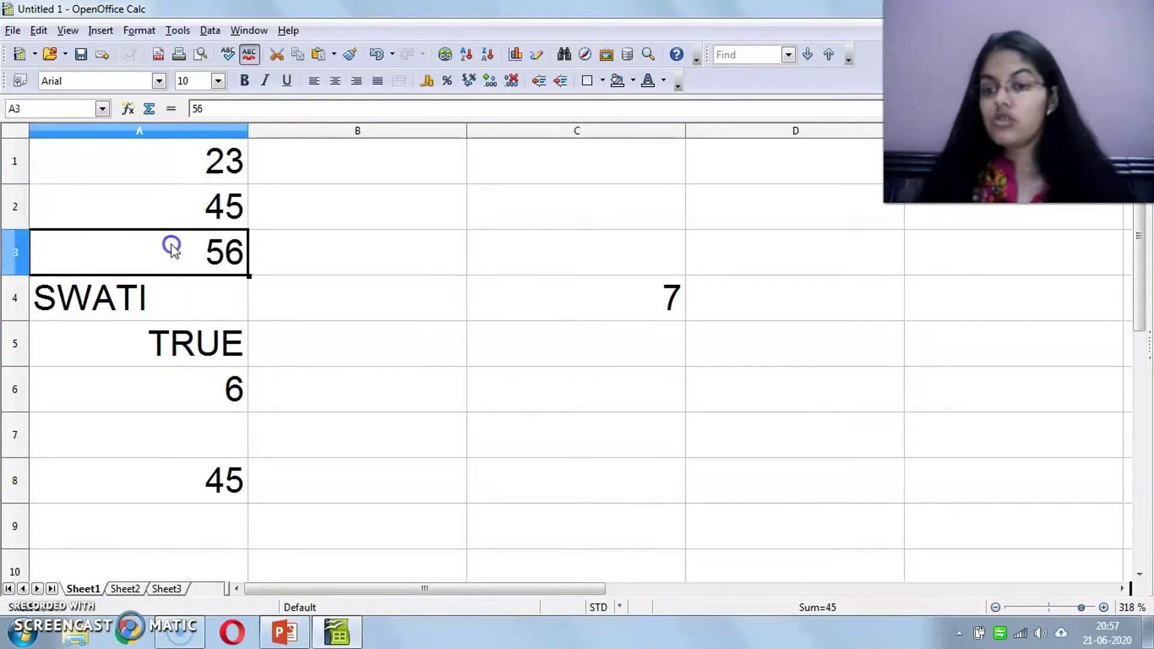
{"action": "left_click", "coordinate": [156, 294]}
{"action": "left_click", "coordinate": [170, 344]}
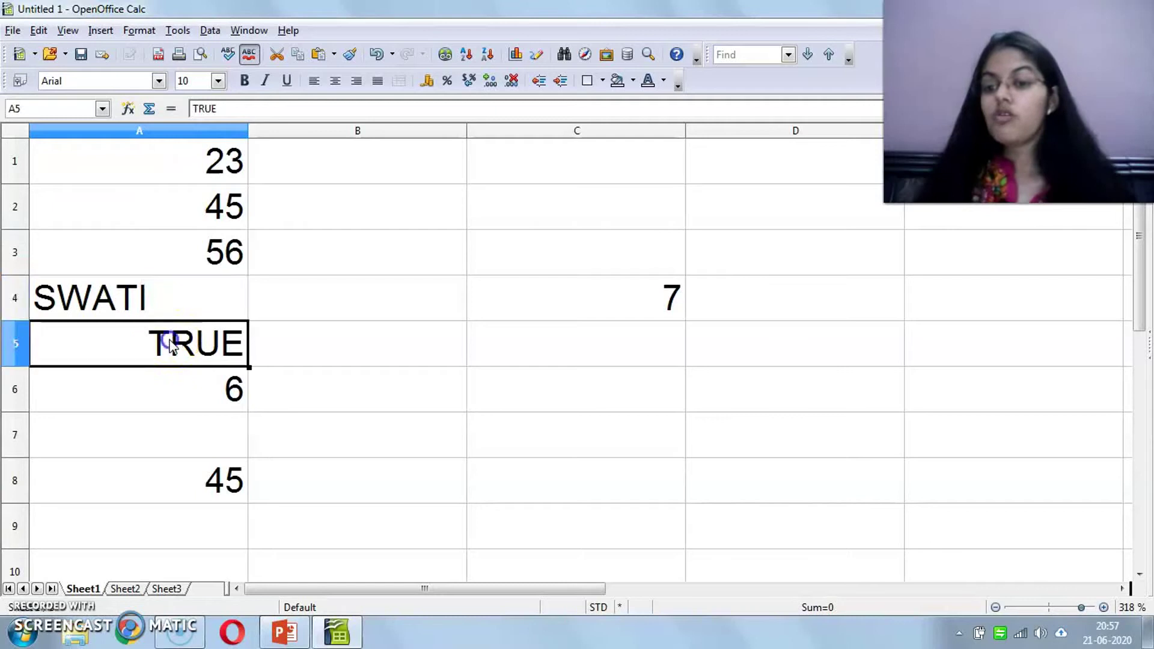
{"action": "left_click", "coordinate": [193, 377]}
{"action": "left_click", "coordinate": [194, 484]}
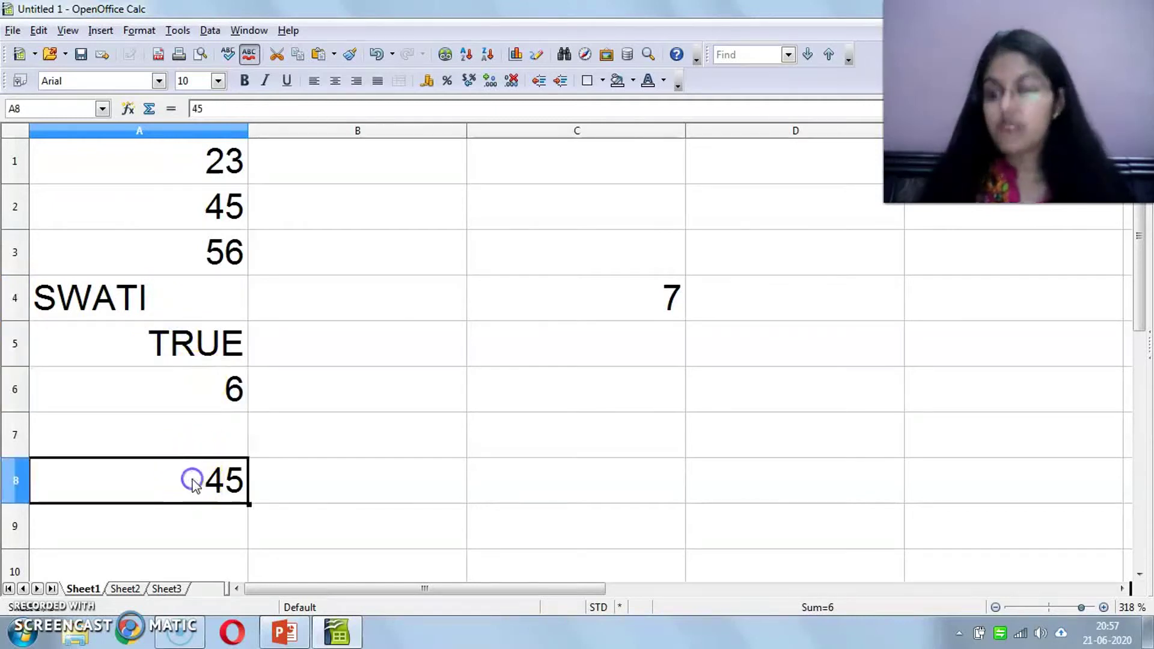
Switch to PowerPoint, present the COUNTA ( ) slide, advance to the MAX ( ) slide to read its rules, and end the slide show.
{"action": "left_click", "coordinate": [285, 631]}
{"action": "key", "text": "shift+F5"}
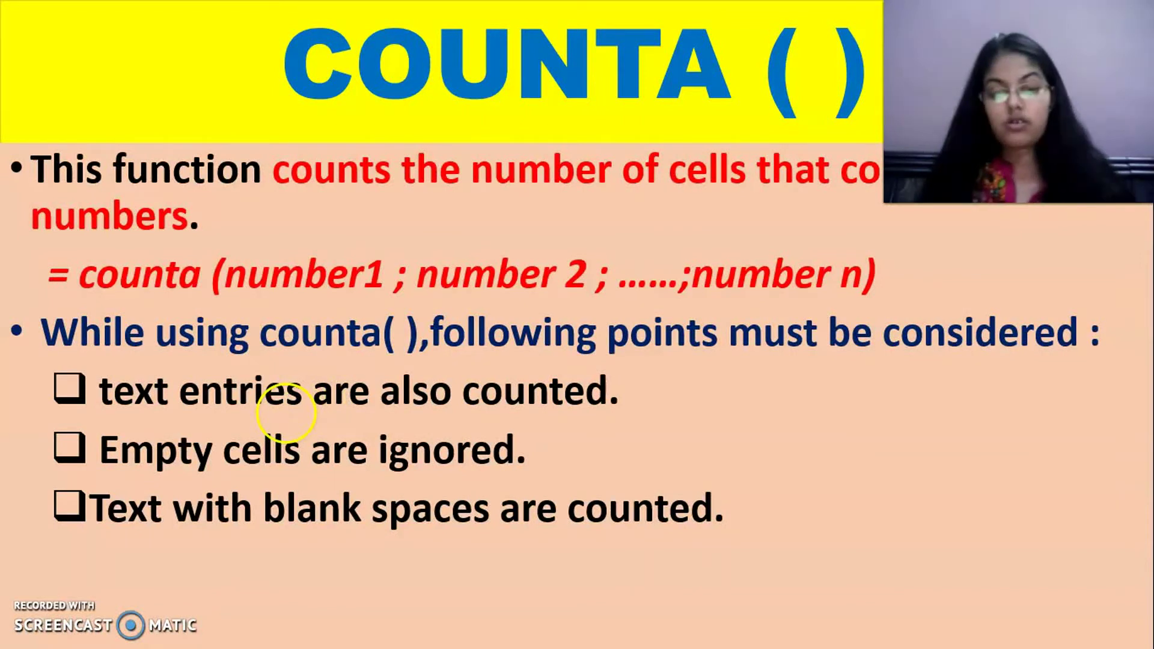
{"action": "key", "text": "Right"}
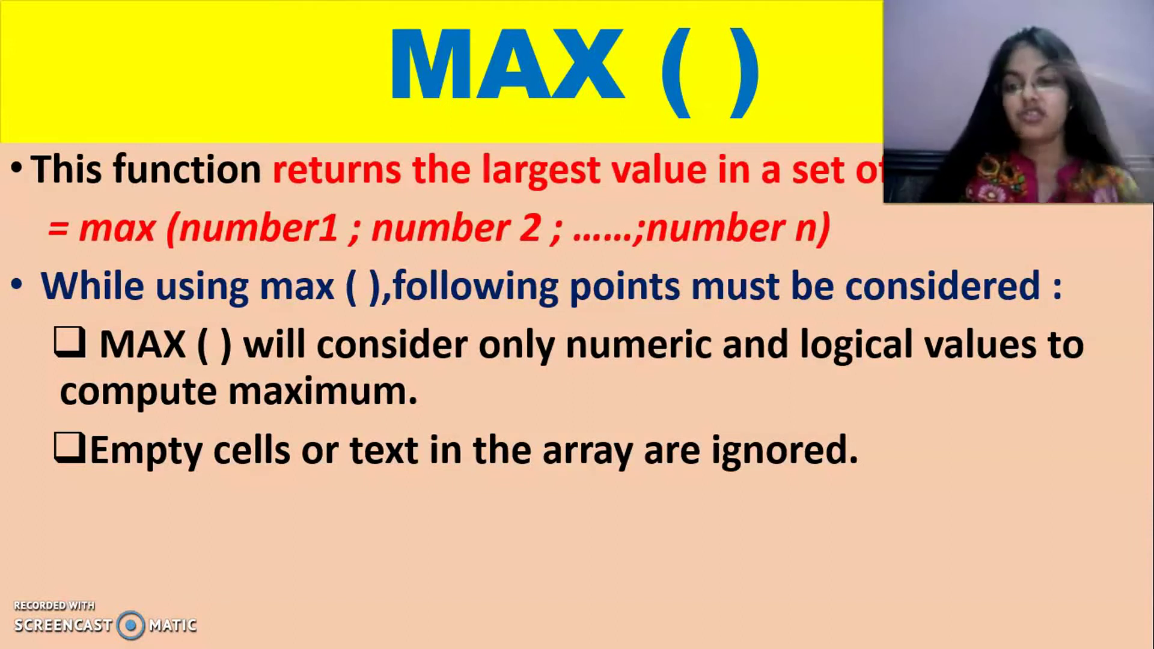
{"action": "key", "text": "Escape"}
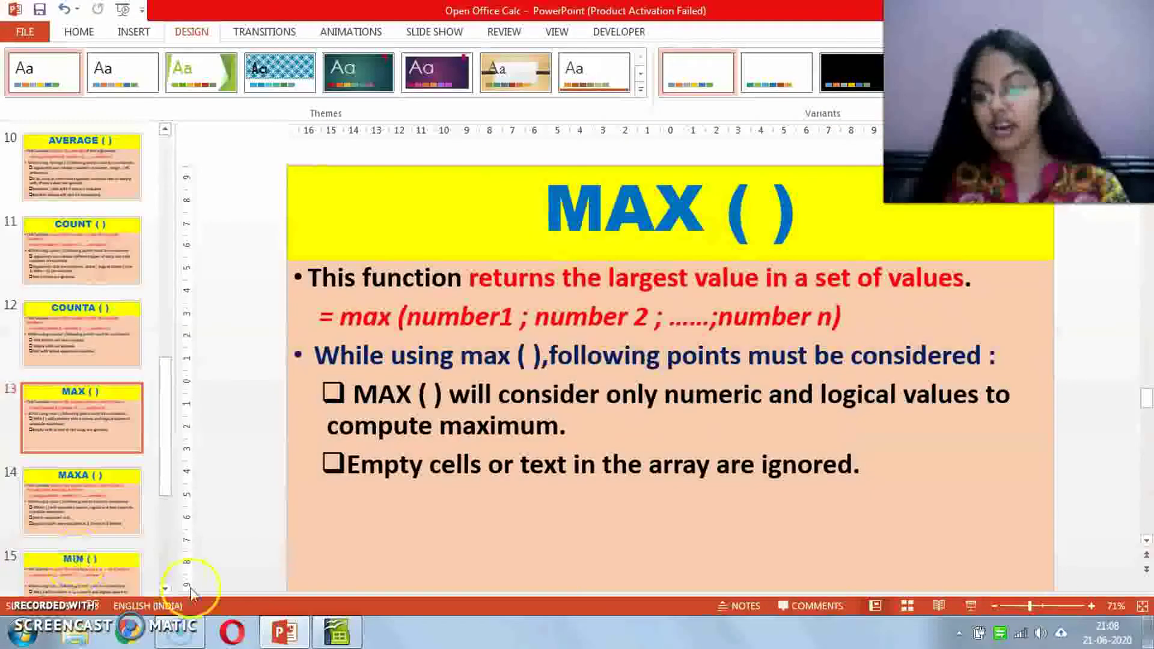
Switch to OpenOffice Calc, delete all contents of the sheet, and return to cell A1.
{"action": "left_click", "coordinate": [334, 631]}
{"action": "key", "text": "ctrl+a"}
{"action": "key", "text": "BackSpace"}
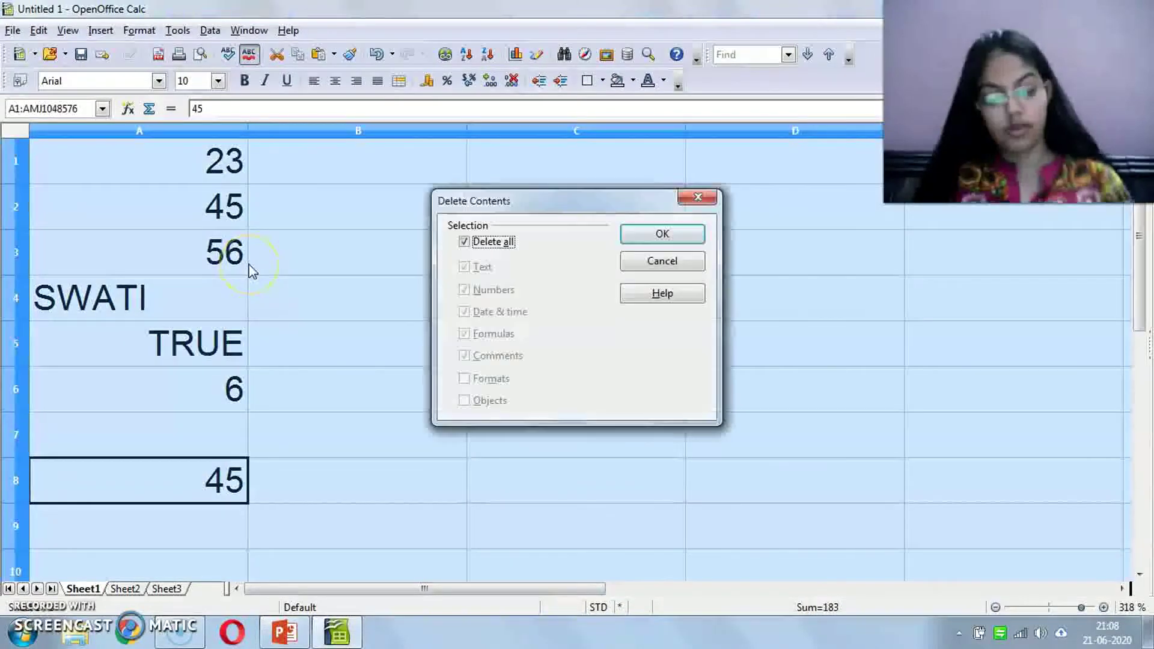
{"action": "key", "text": "Return"}
{"action": "key", "text": "Return"}
{"action": "left_click", "coordinate": [251, 271]}
{"action": "key", "text": "ctrl+Home"}
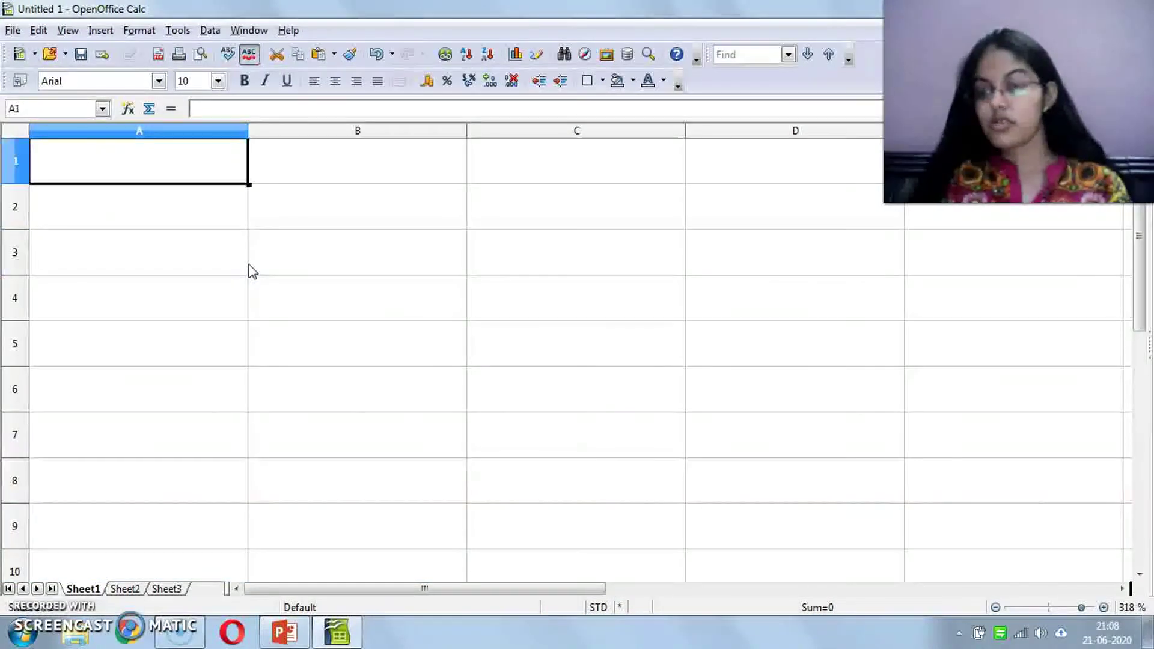
Enter 43.45, 45, 32, 45, 45, 67 and 32 down cells A1 to A7.
{"action": "type", "text": "43.45"}
{"action": "key", "text": "Return"}
{"action": "type", "text": "45"}
{"action": "key", "text": "Return"}
{"action": "type", "text": "32 45"}
{"action": "key", "text": "Return"}
{"action": "type", "text": "45"}
{"action": "key", "text": "Return"}
{"action": "type", "text": "67"}
{"action": "key", "text": "Return"}
{"action": "type", "text": "32"}
{"action": "key", "text": "Return"}
Enter the formula =MAX(A1:A7) in cell C1 and compare its result with the source range A1:A7.
{"action": "key", "text": "Right"}
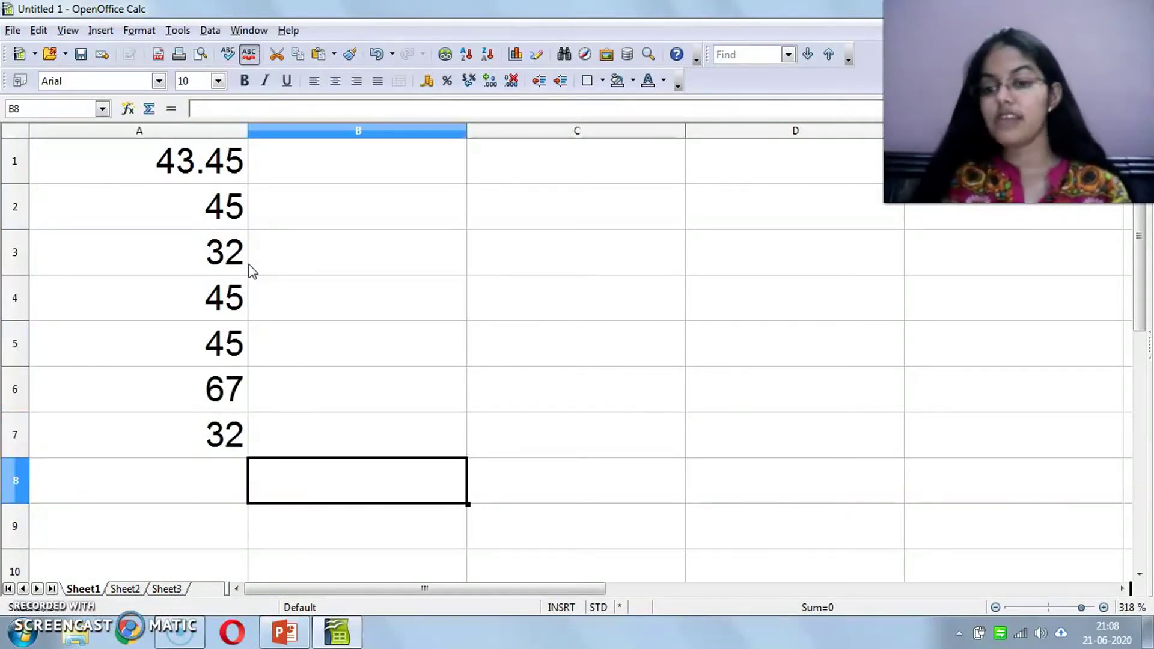
{"action": "key", "text": "Up"}
{"action": "key", "text": "Up"}
{"action": "key", "text": "Up"}
{"action": "key", "text": "Up"}
{"action": "key", "text": "Right"}
{"action": "key", "text": "Up"}
{"action": "key", "text": "Up"}
{"action": "key", "text": "Up"}
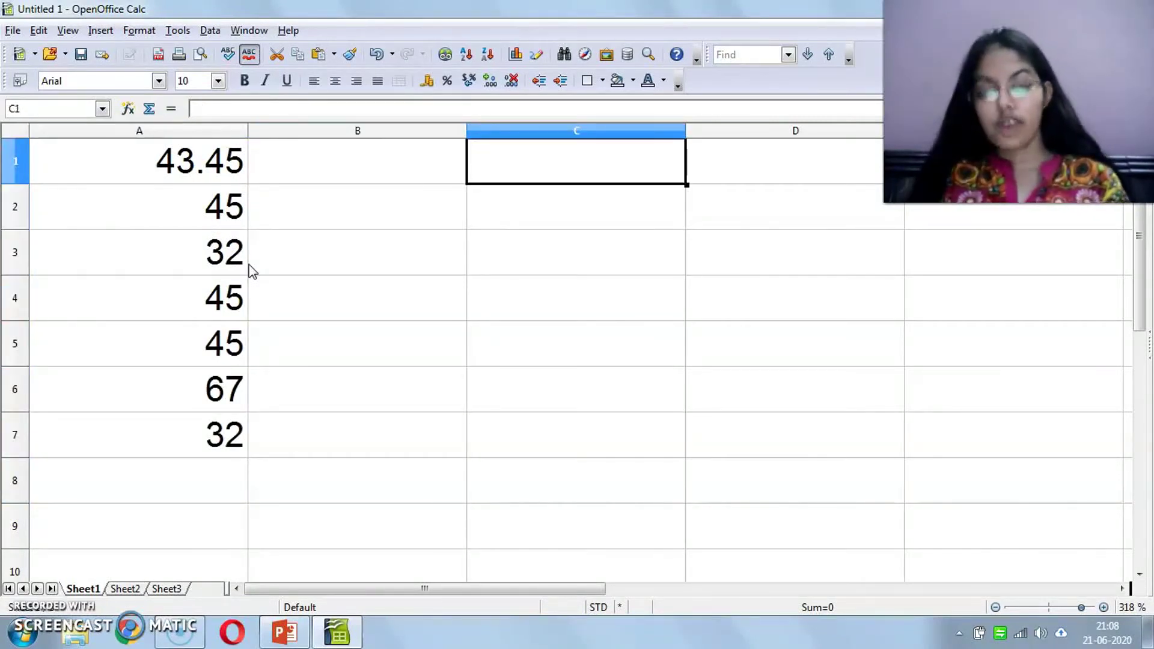
{"action": "type", "text": "=MAX"}
{"action": "key", "text": "Up"}
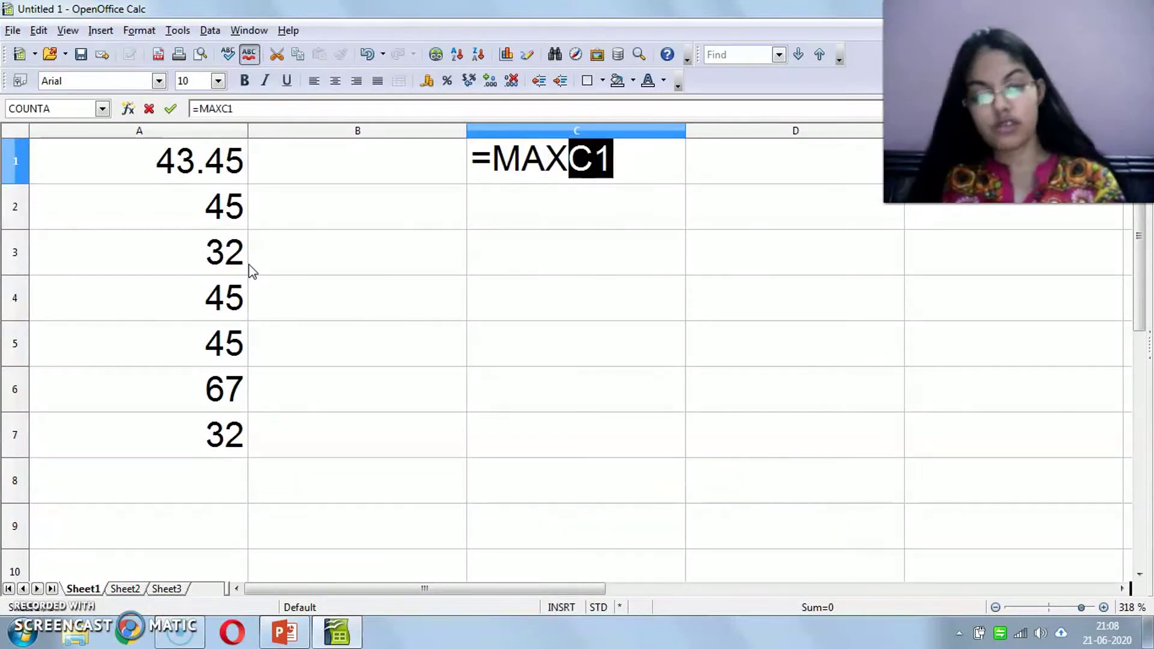
{"action": "key", "text": "BackSpace"}
{"action": "key", "text": "BackSpace"}
{"action": "type", "text": "("}
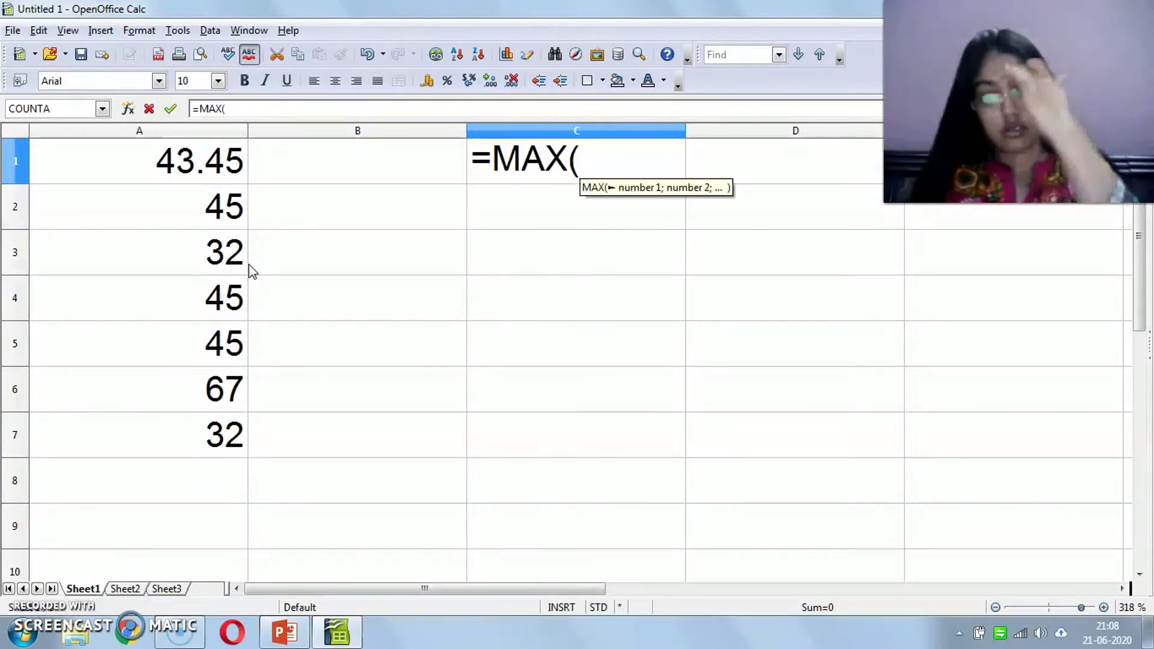
{"action": "left_click_drag", "start_coordinate": [170, 160], "coordinate": [150, 420]}
{"action": "type", "text": ")"}
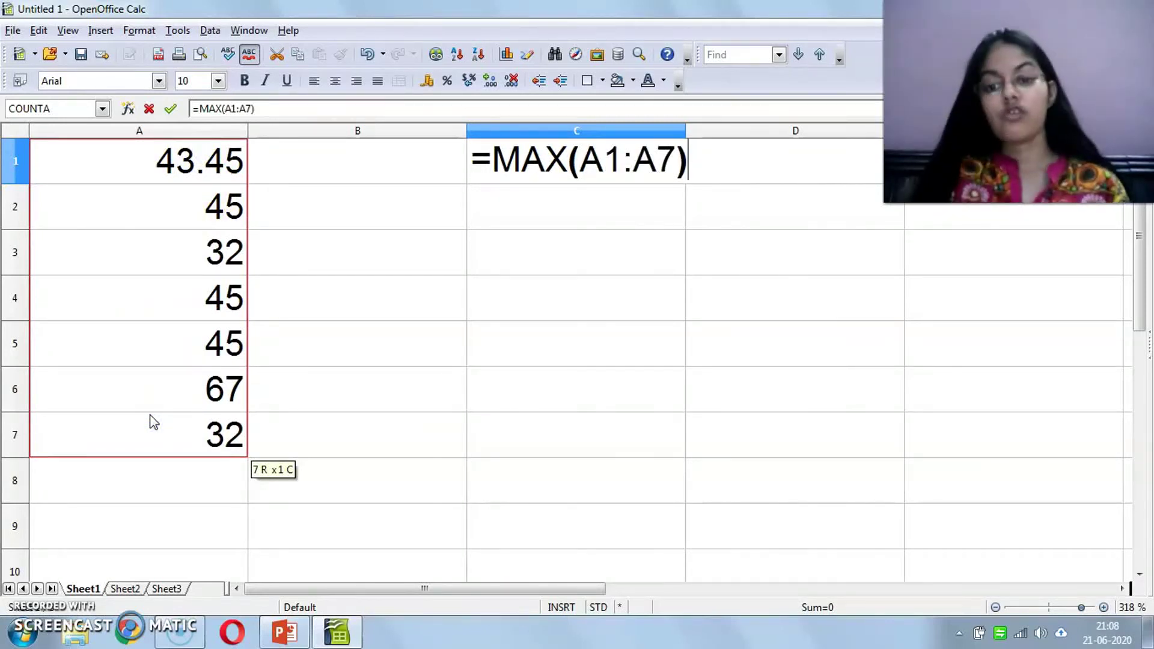
{"action": "key", "text": "Return"}
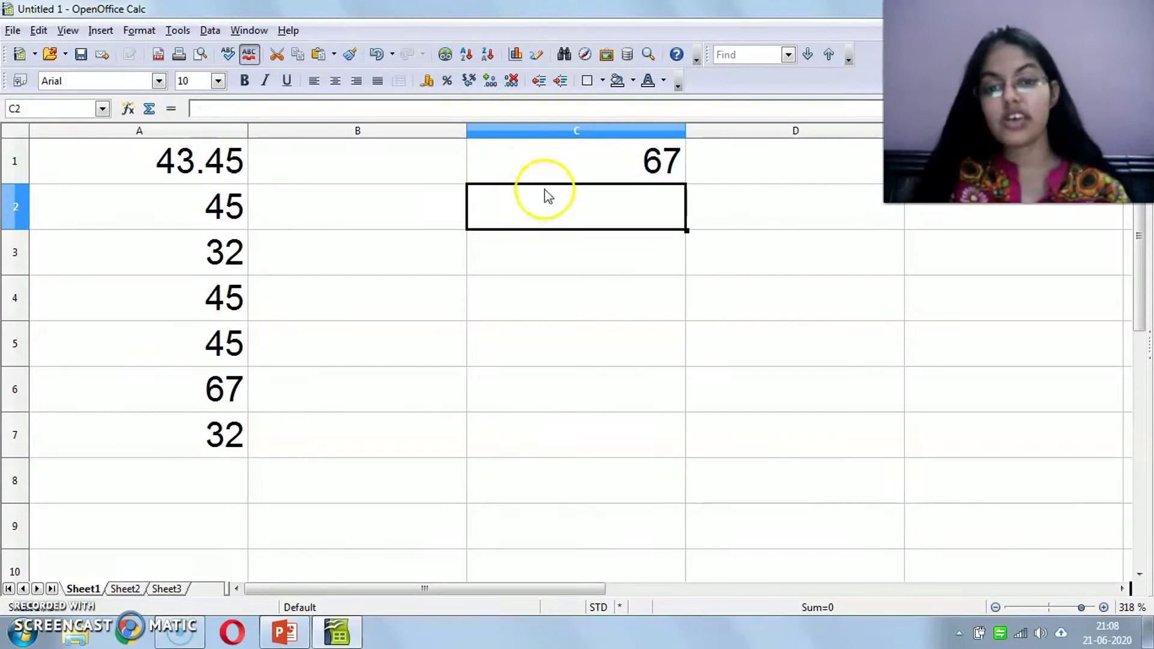
{"action": "left_click", "coordinate": [547, 174]}
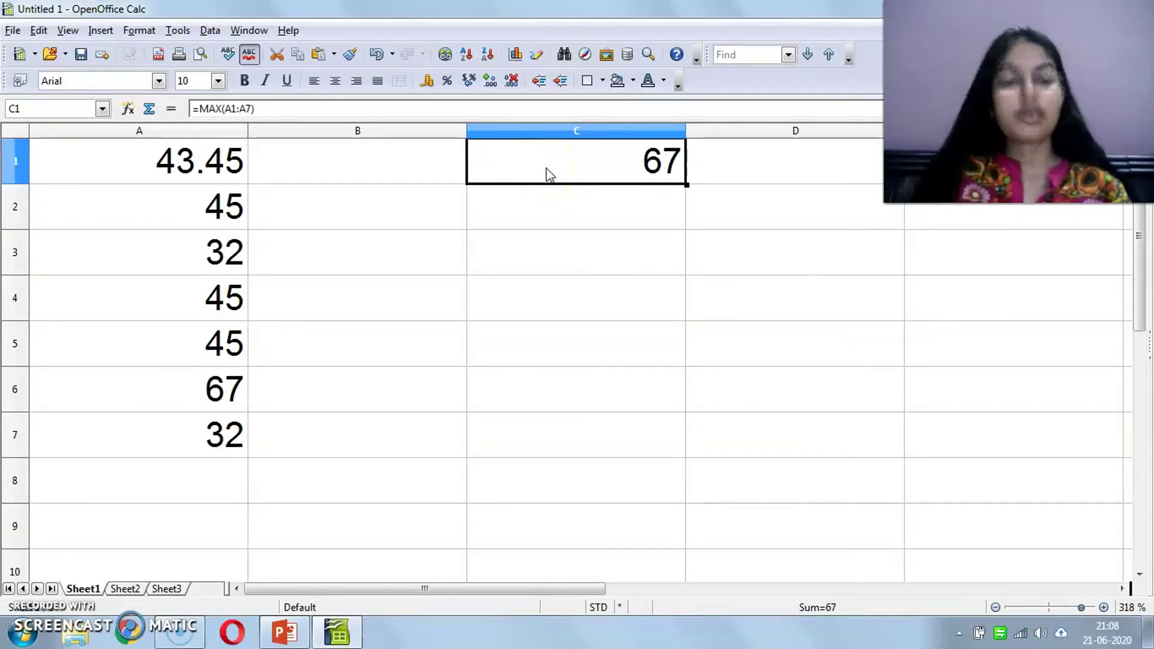
{"action": "left_click_drag", "start_coordinate": [175, 160], "coordinate": [187, 423]}
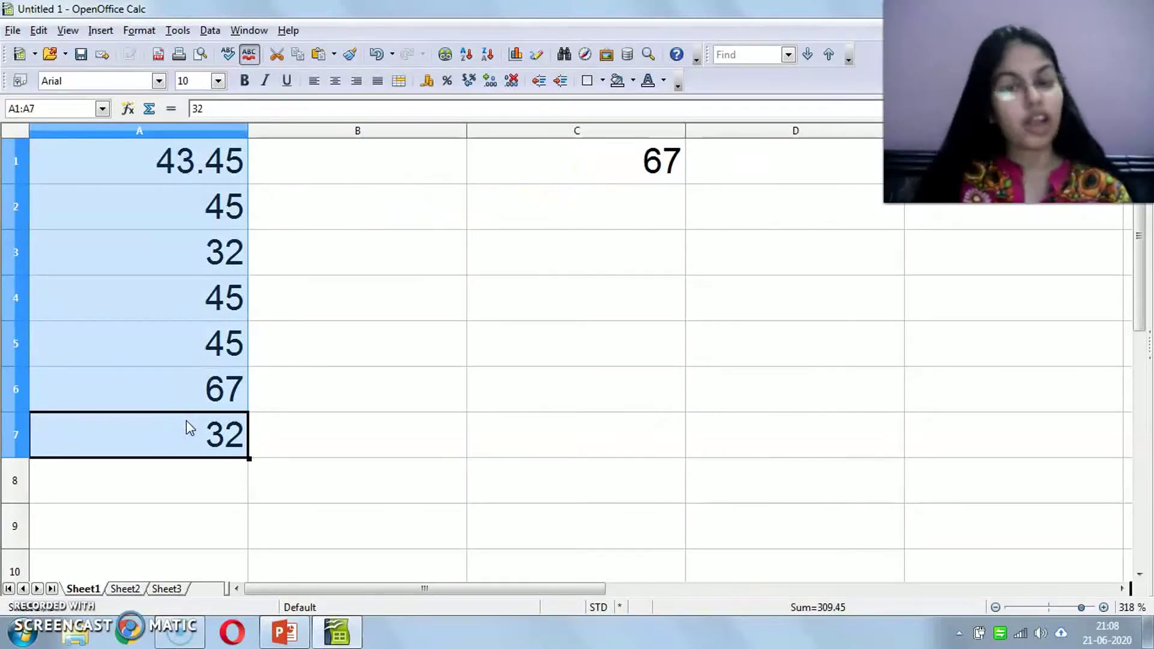
Enter the formula =MAX(34;76;98;43) in cell C5 and reselect that cell to view its result.
{"action": "left_click", "coordinate": [559, 350]}
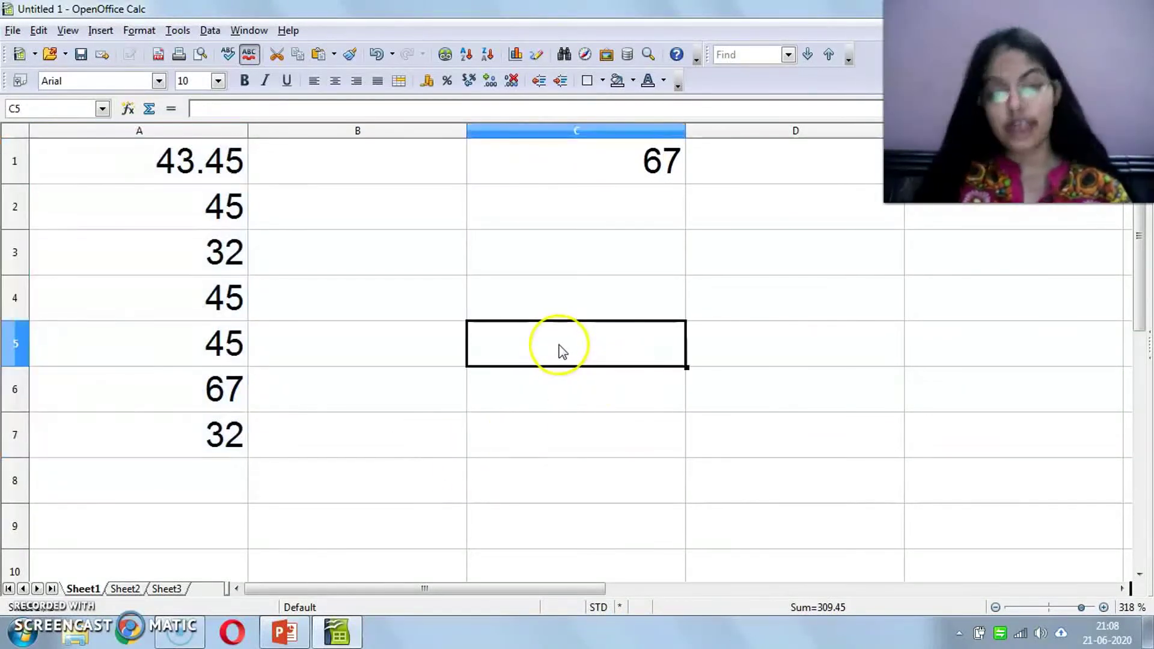
{"action": "type", "text": "=MAX("}
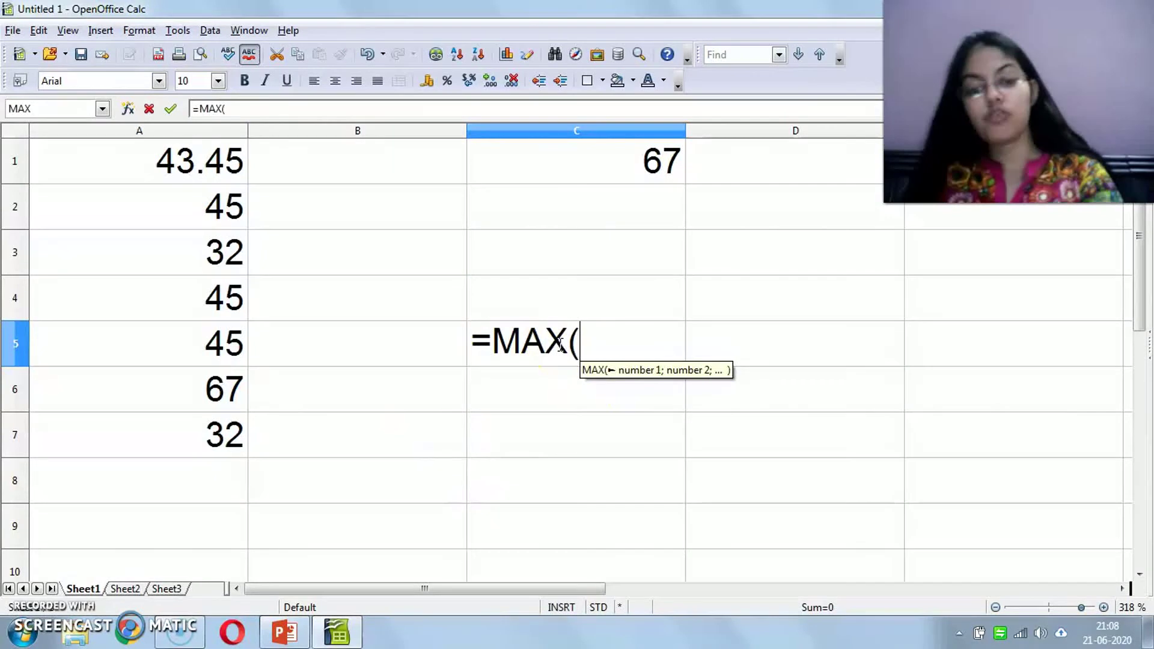
{"action": "type", "text": "34;76;"}
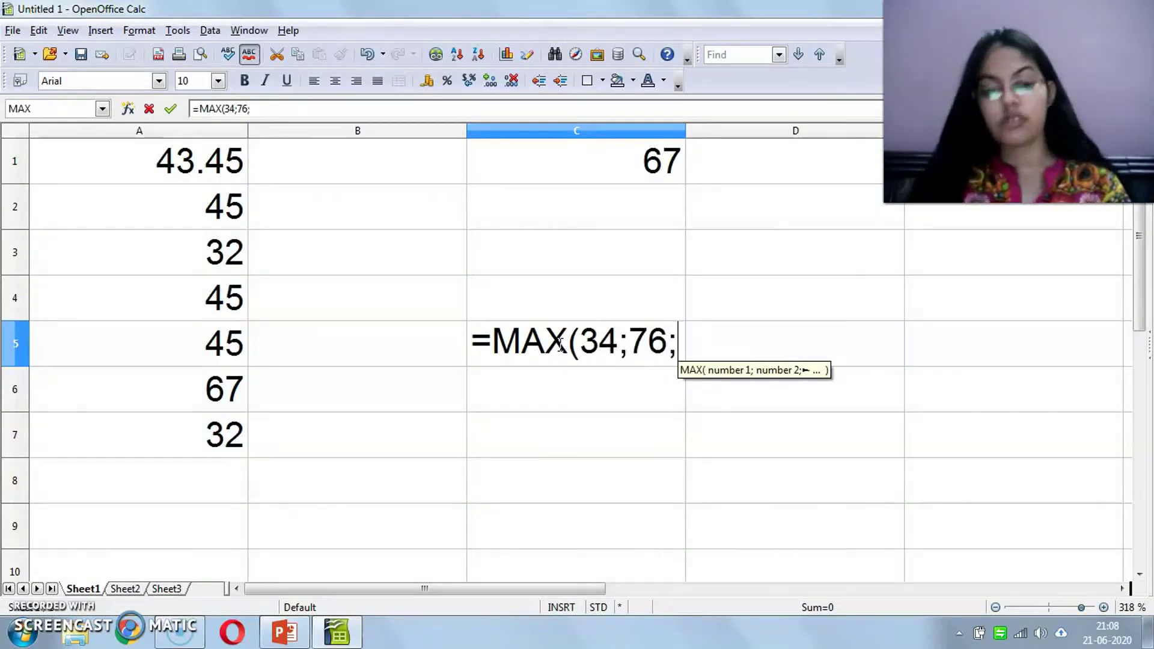
{"action": "type", "text": "98;43)"}
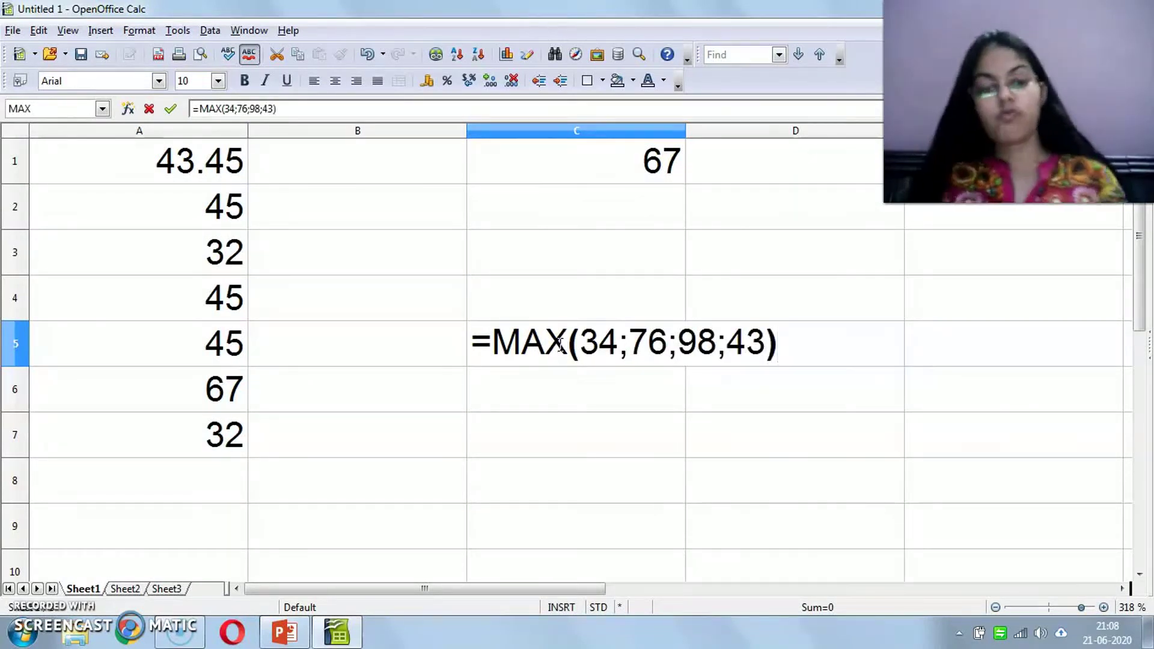
{"action": "key", "text": "Return"}
{"action": "left_click", "coordinate": [560, 344]}
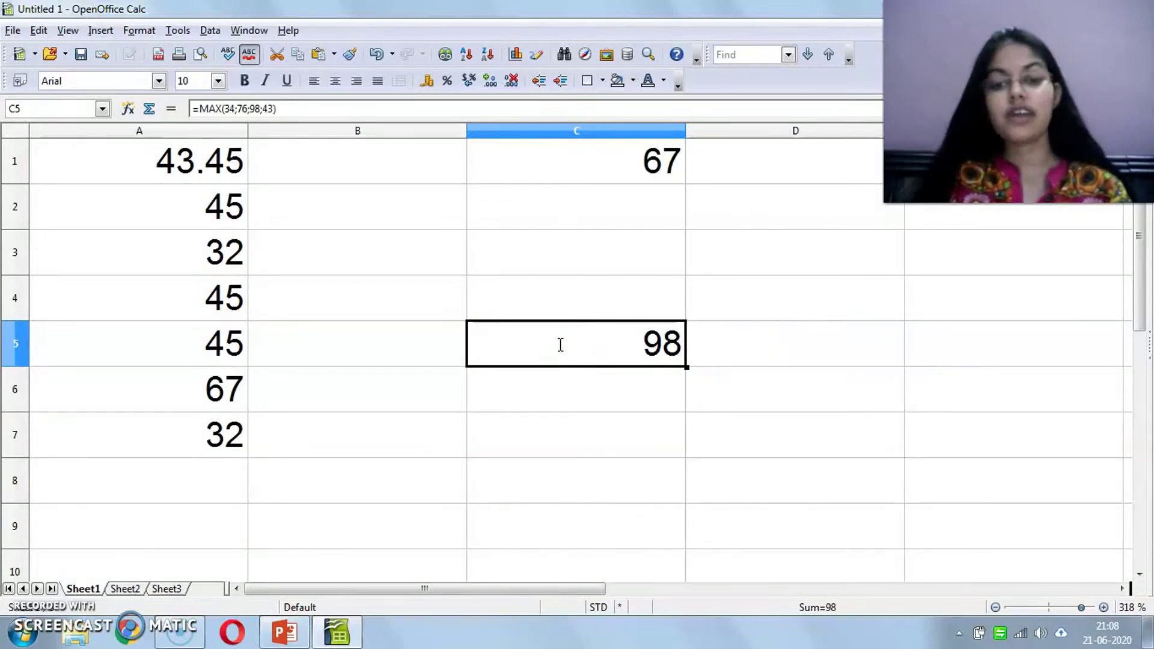
Switch to PowerPoint, present the MAX ( ) slide to read its rules, and end the slide show.
{"action": "left_click", "coordinate": [285, 632]}
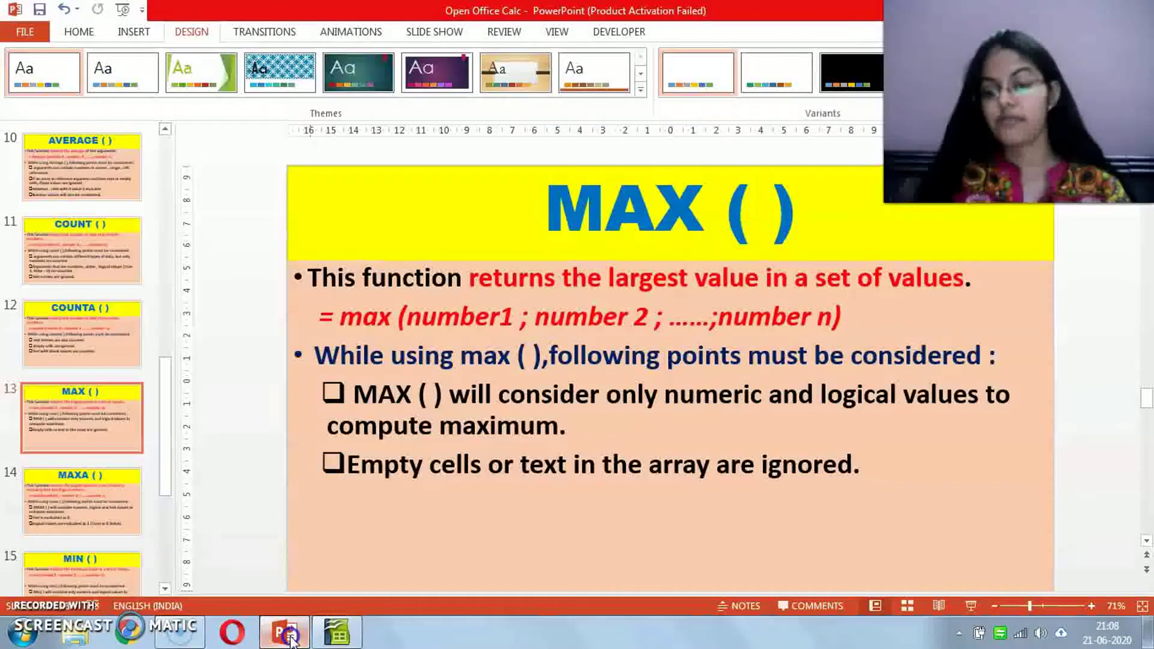
{"action": "key", "text": "shift+F5"}
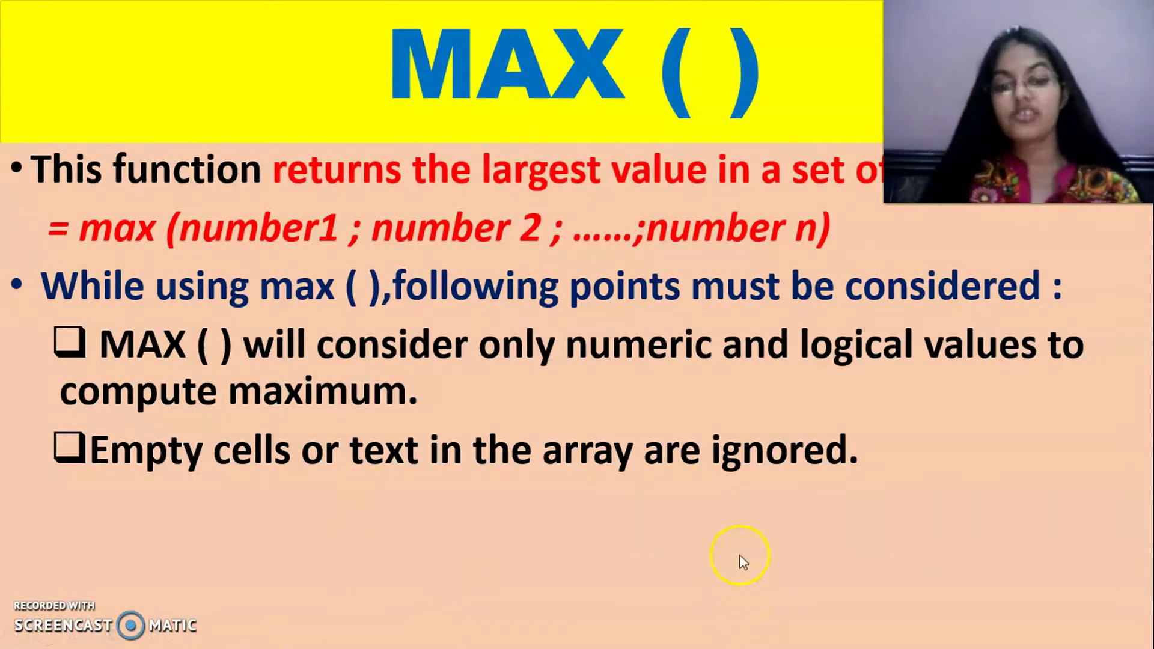
{"action": "key", "text": "Escape"}
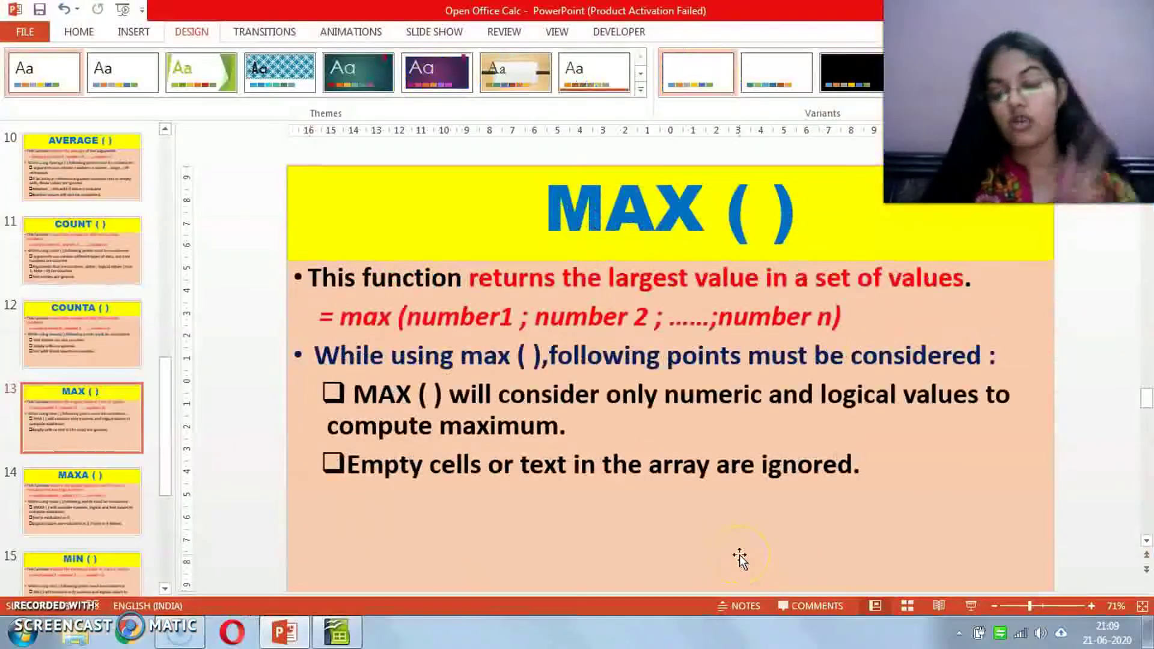
Switch to OpenOffice Calc, replace the numbers in A3 and A6 with a person's name each, and check the MAX formula in C1.
{"action": "left_click", "coordinate": [340, 634]}
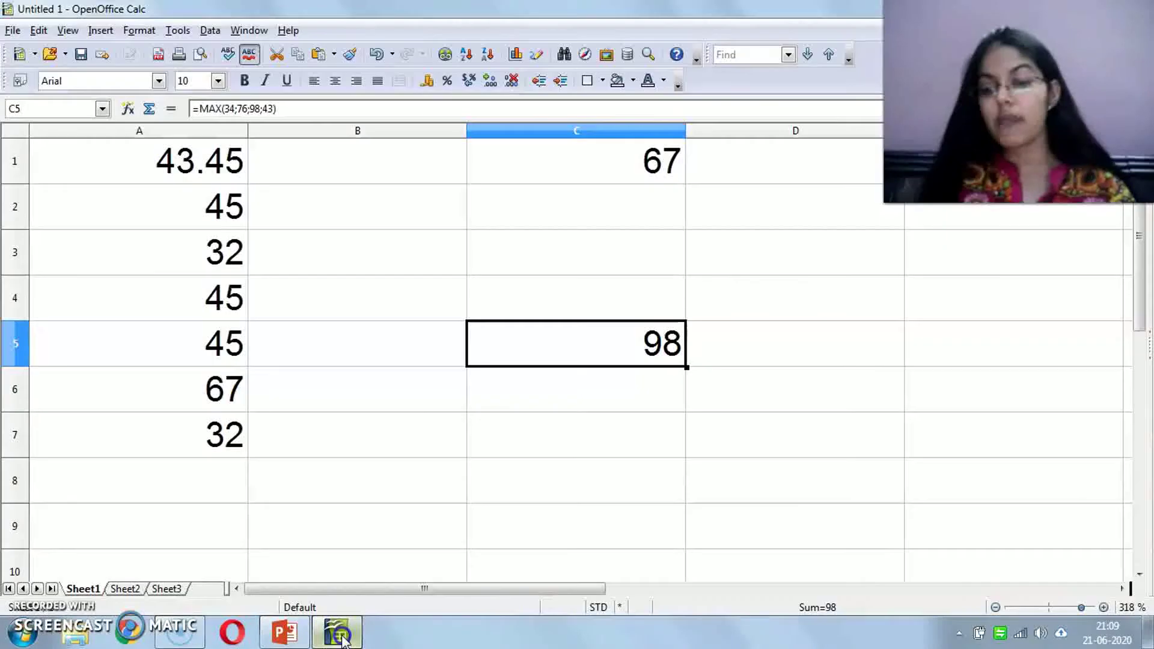
{"action": "left_click", "coordinate": [171, 253]}
{"action": "type", "text": "SWATU"}
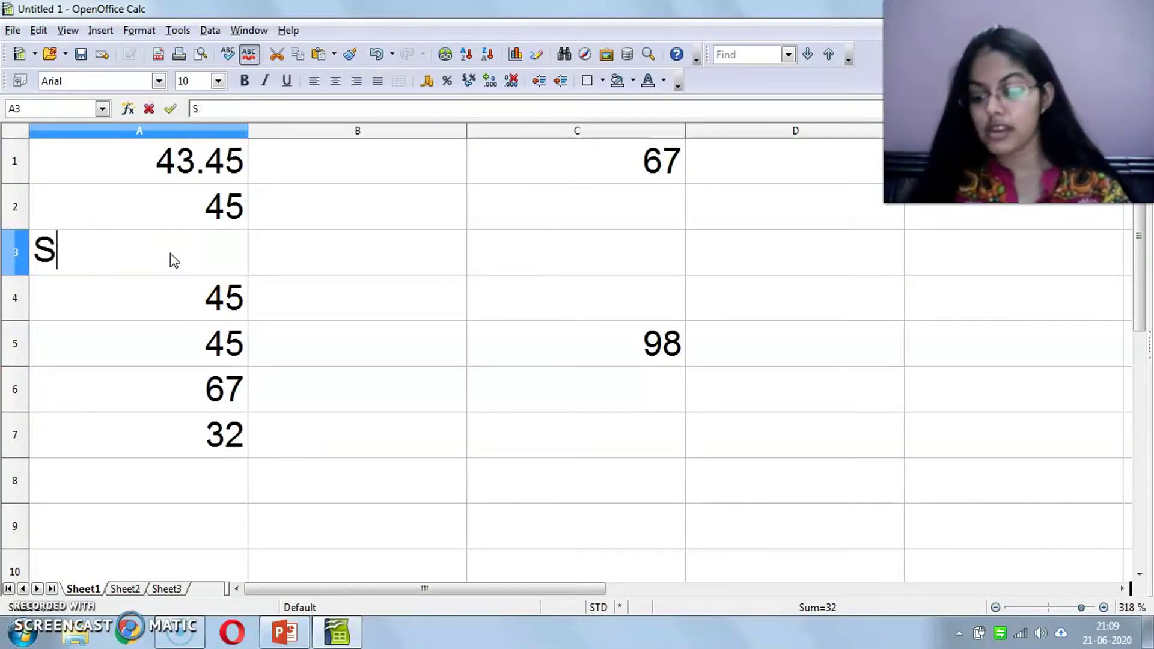
{"action": "key", "text": "BackSpace"}
{"action": "type", "text": "I"}
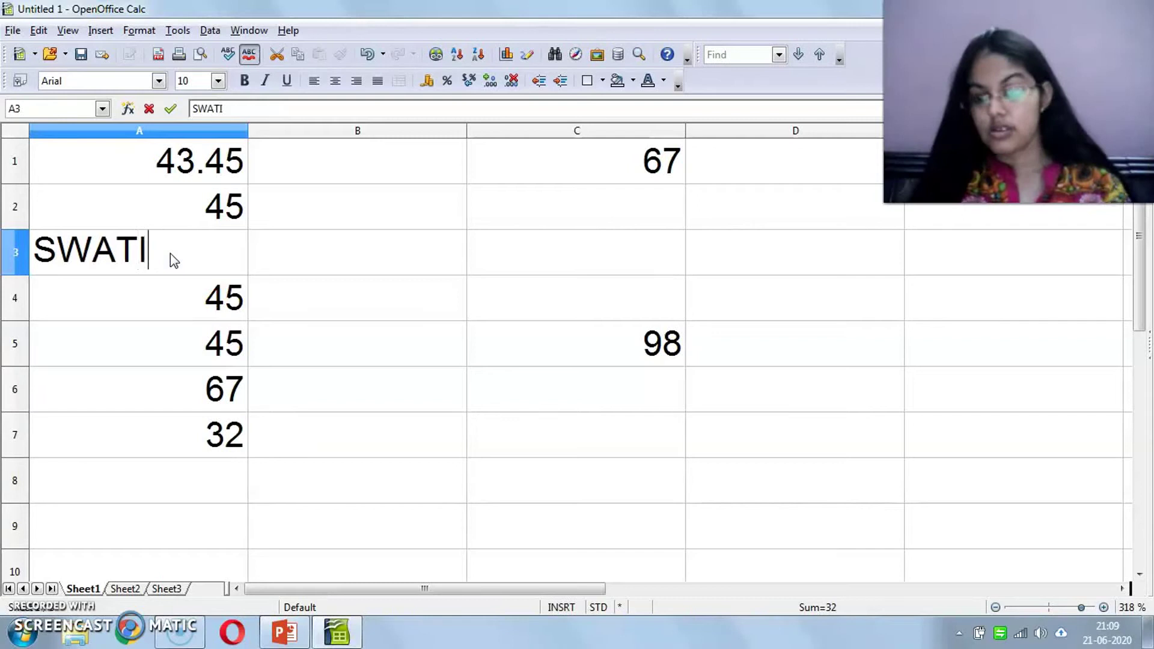
{"action": "key", "text": "Return"}
{"action": "key", "text": "Return"}
{"action": "key", "text": "Return"}
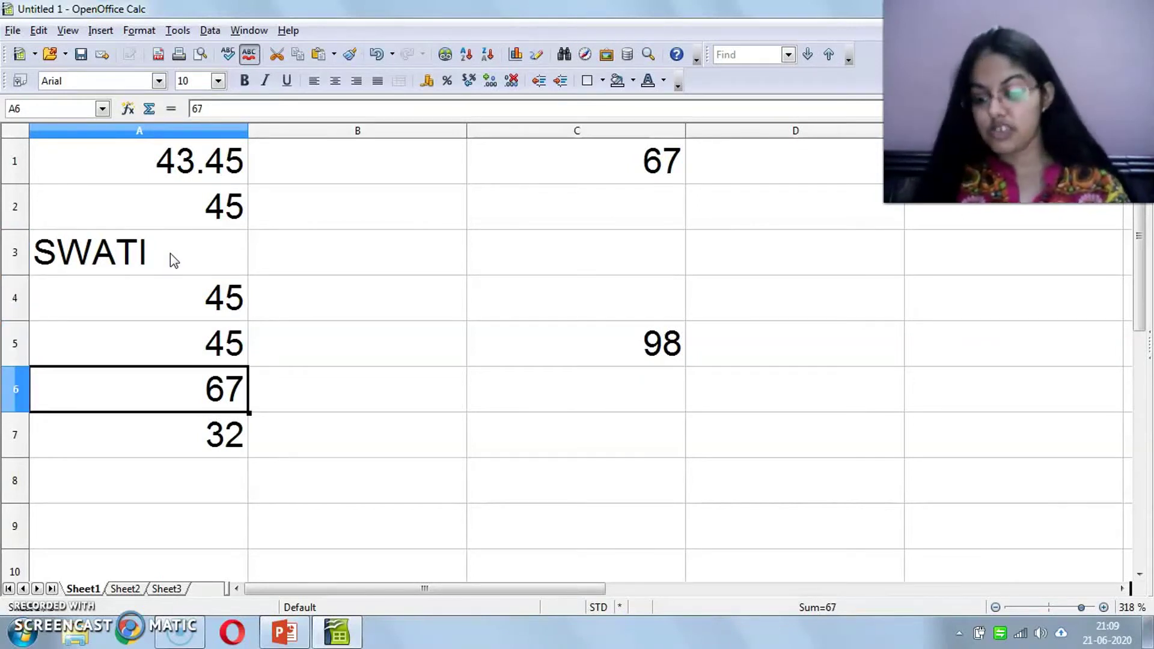
{"action": "type", "text": "POOJA"}
{"action": "key", "text": "Return"}
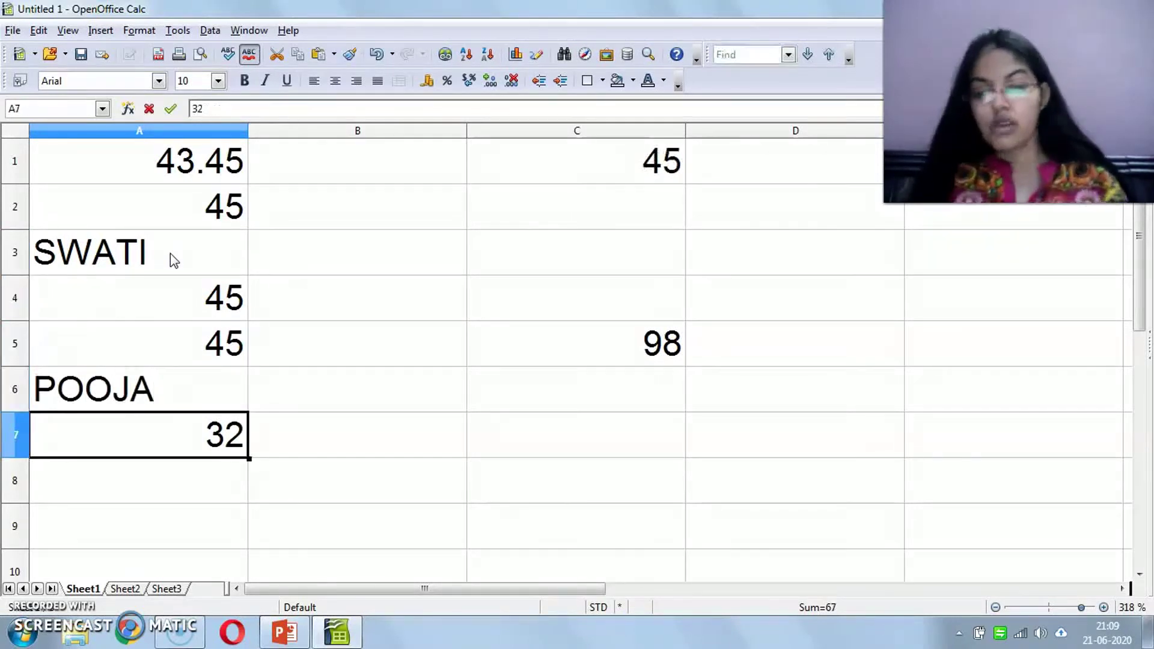
{"action": "left_click", "coordinate": [580, 159]}
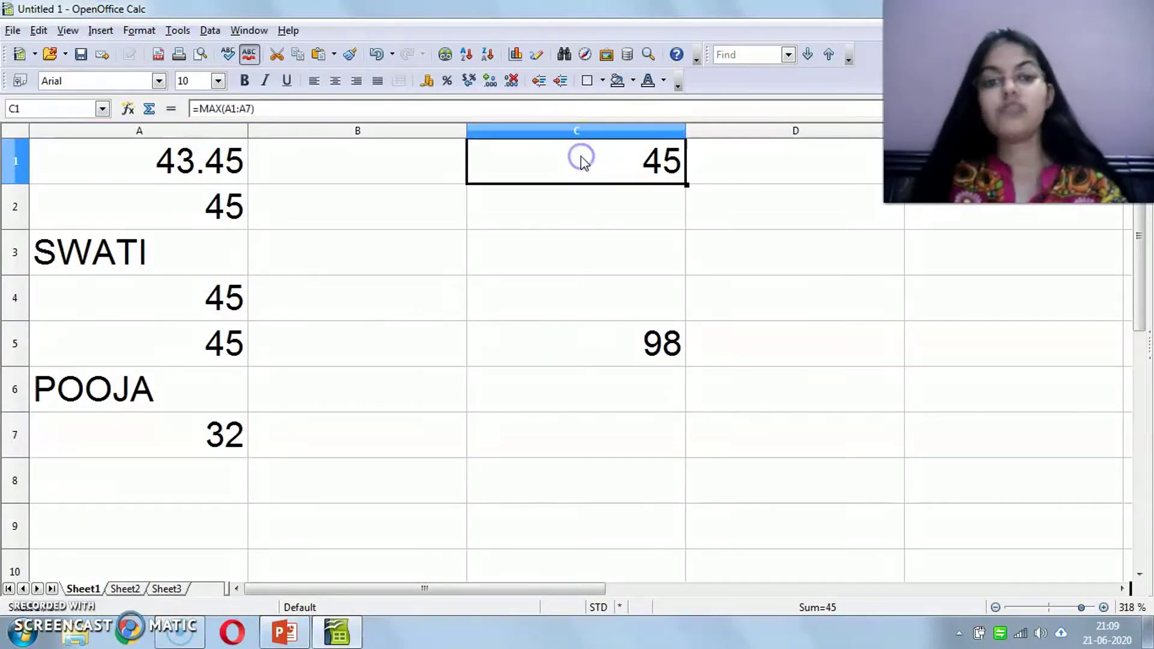
Delete all contents of cell C5 and return to the MAX formula in C1.
{"action": "left_click", "coordinate": [564, 351]}
{"action": "key", "text": "BackSpace"}
{"action": "key", "text": "Return"}
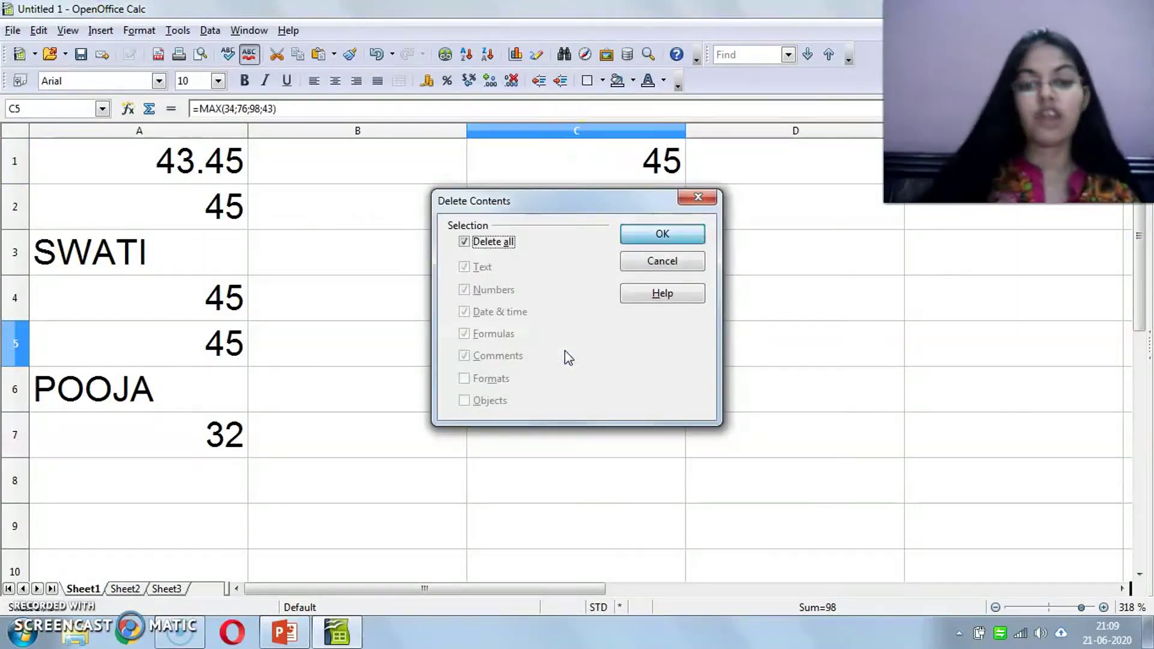
{"action": "left_click", "coordinate": [604, 158]}
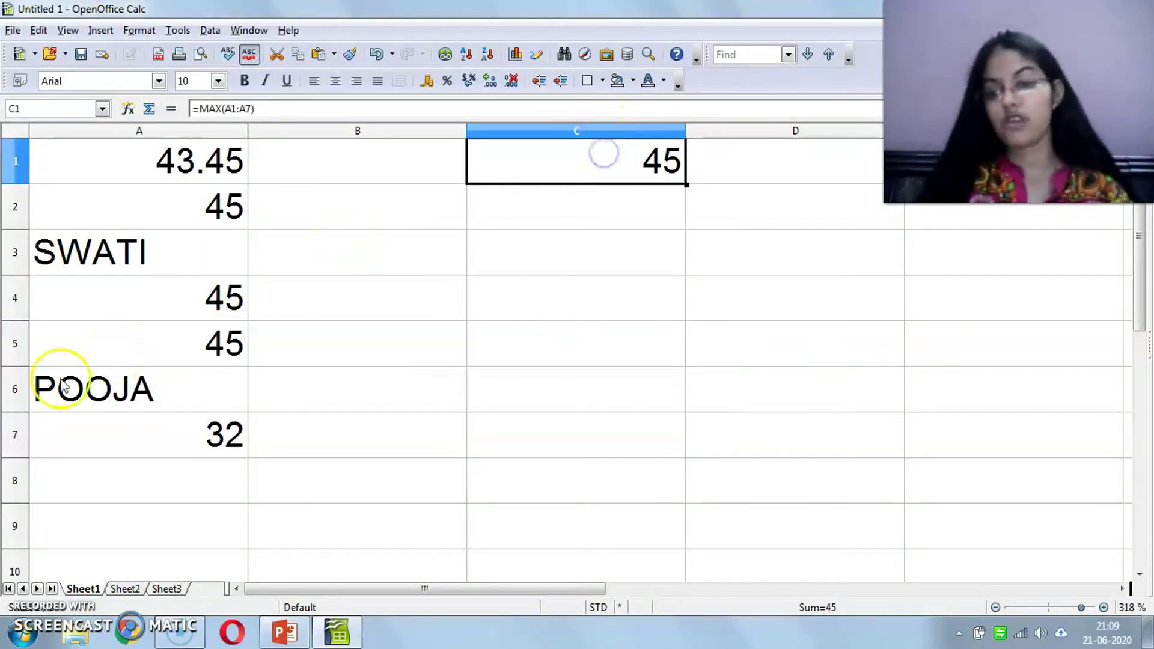
Set A4 to 40, A5 to 23 and A2 to 15, and check the MAX formula's result in C1.
{"action": "left_click", "coordinate": [175, 304]}
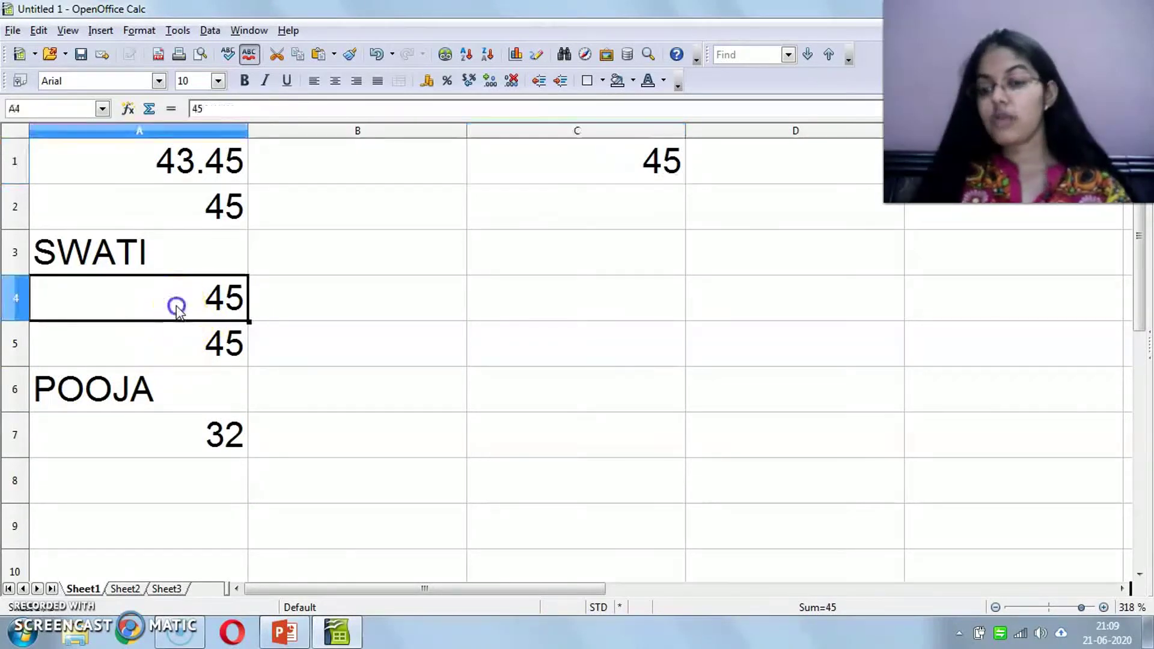
{"action": "type", "text": "40"}
{"action": "key", "text": "Return"}
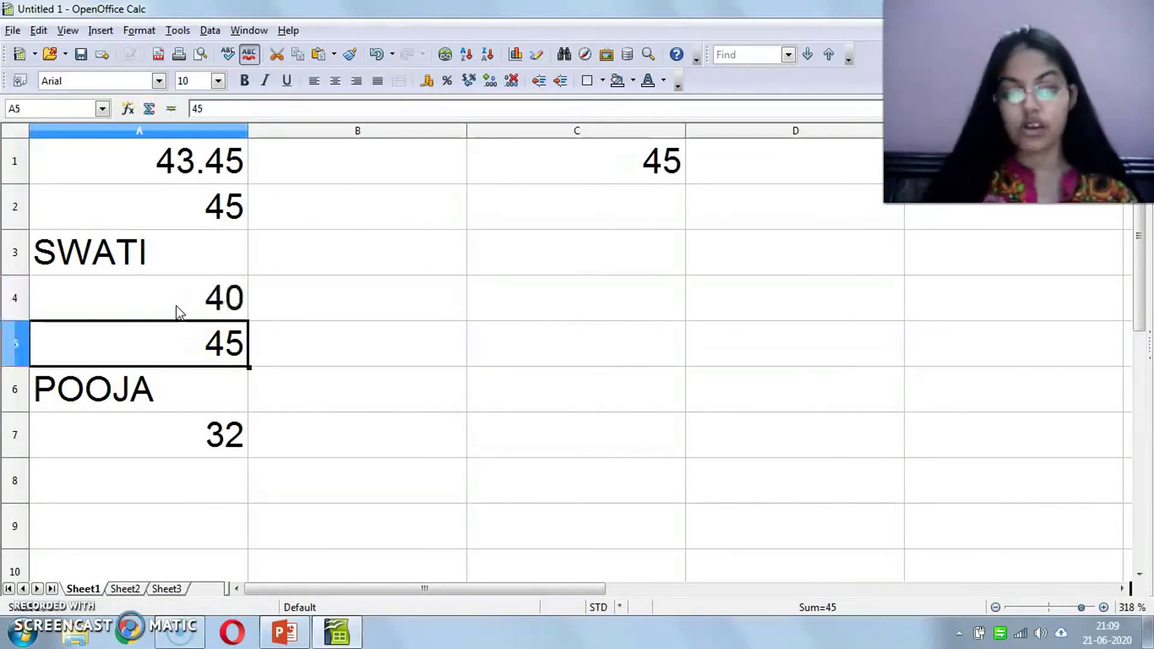
{"action": "type", "text": "23"}
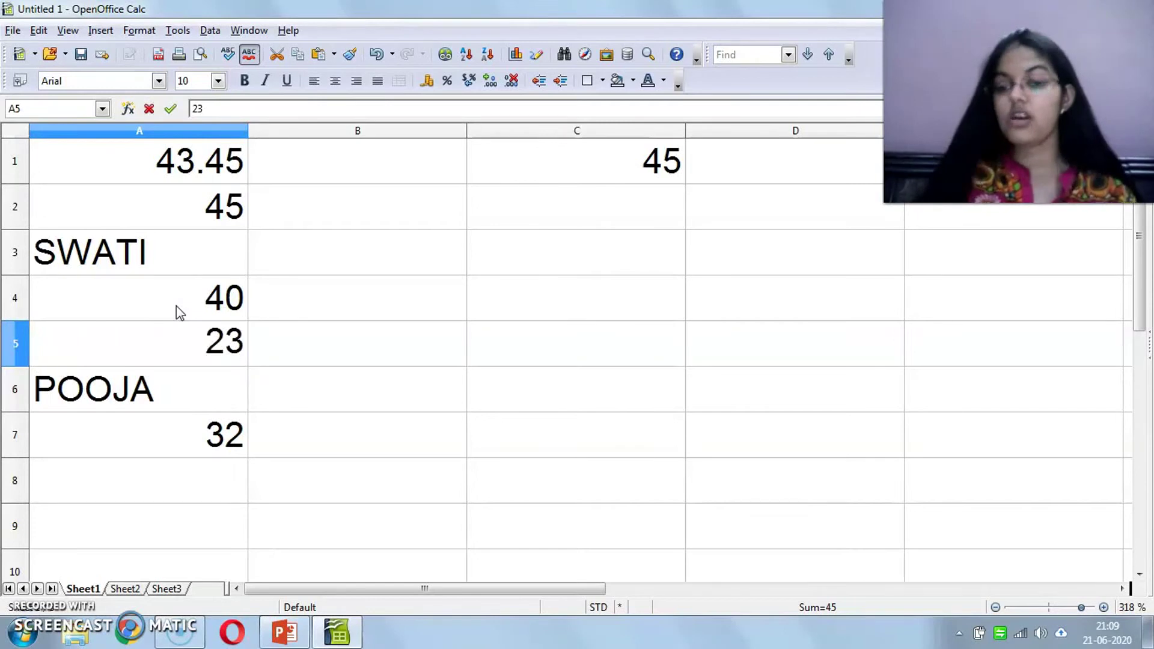
{"action": "key", "text": "Return"}
{"action": "left_click", "coordinate": [215, 213]}
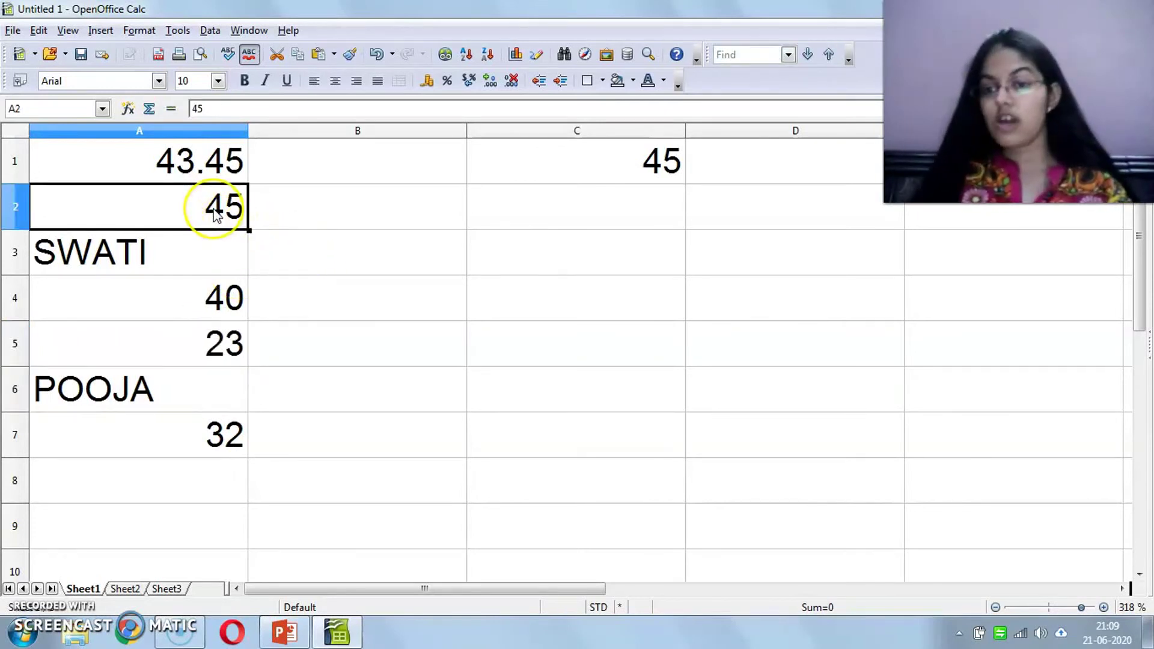
{"action": "type", "text": "15"}
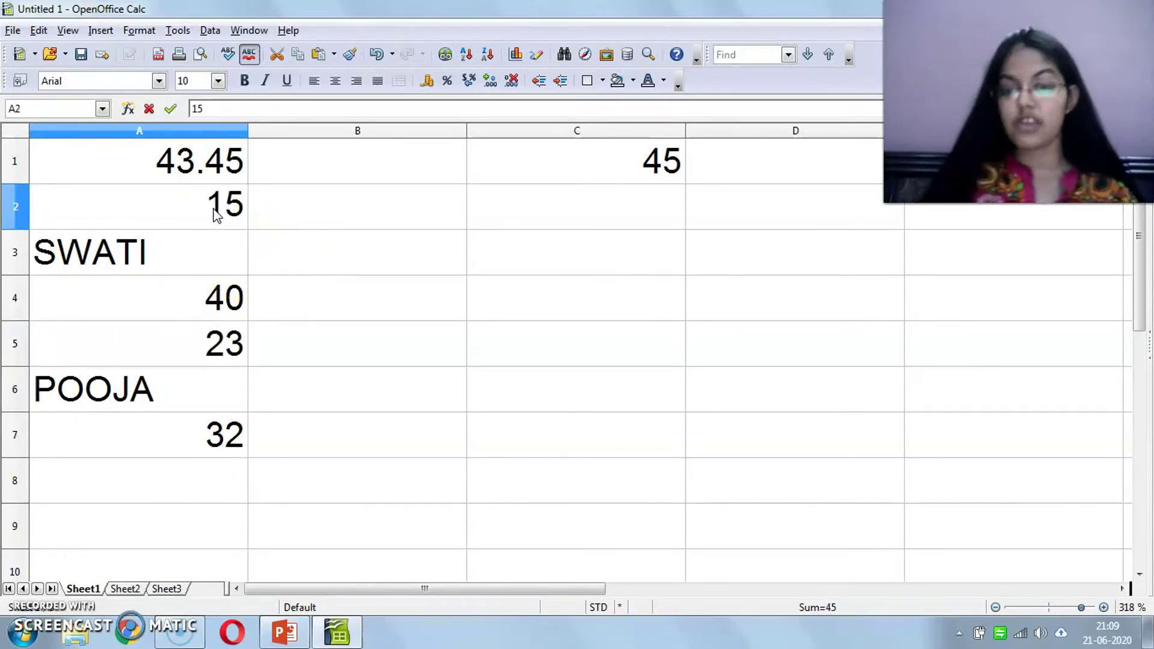
{"action": "key", "text": "Return"}
{"action": "left_click", "coordinate": [531, 168]}
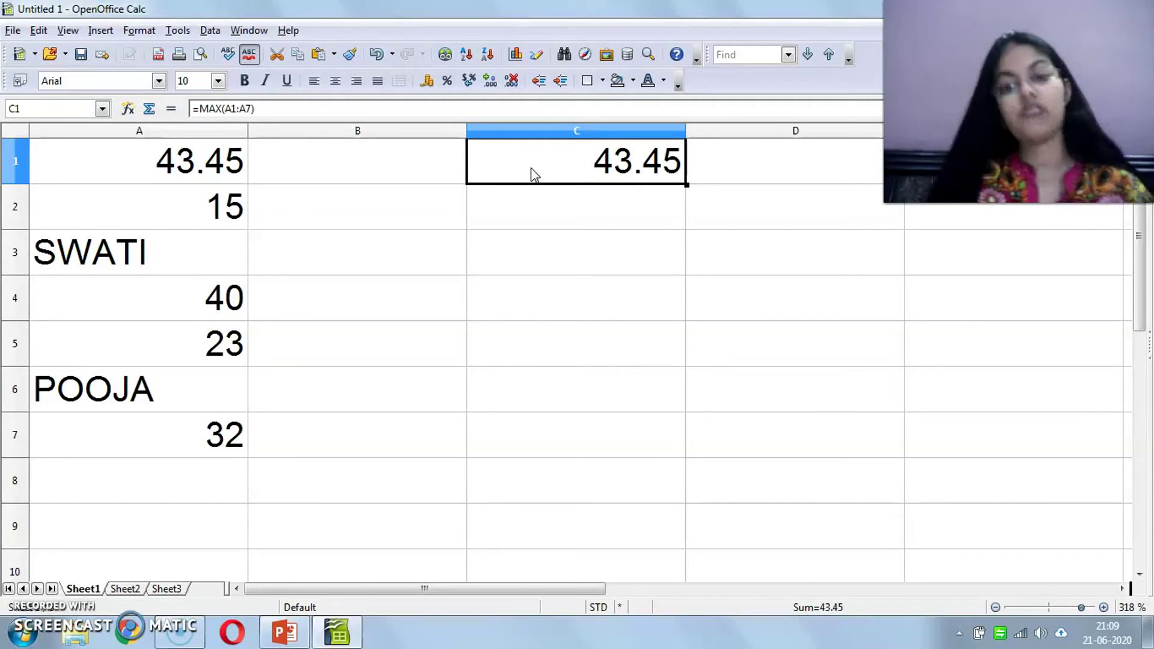
Enter 32 in cell C3 and 45 in cell C4.
{"action": "left_click", "coordinate": [527, 259]}
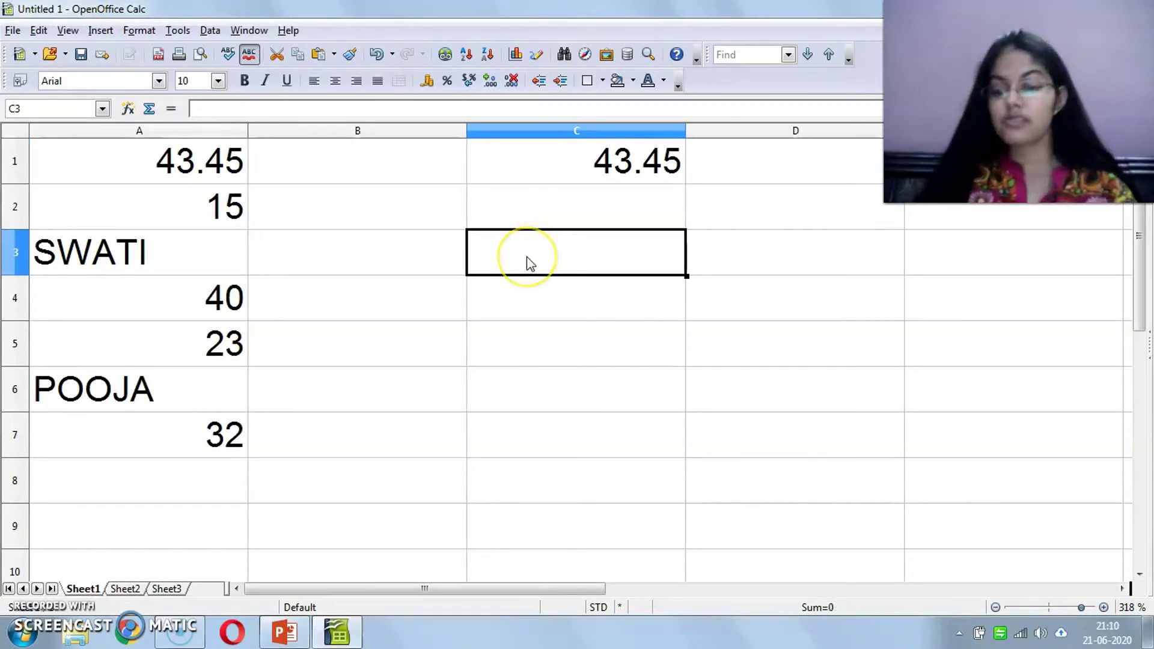
{"action": "type", "text": "32"}
{"action": "key", "text": "Return"}
{"action": "type", "text": "45"}
{"action": "key", "text": "Return"}
{"action": "key", "text": "Return"}
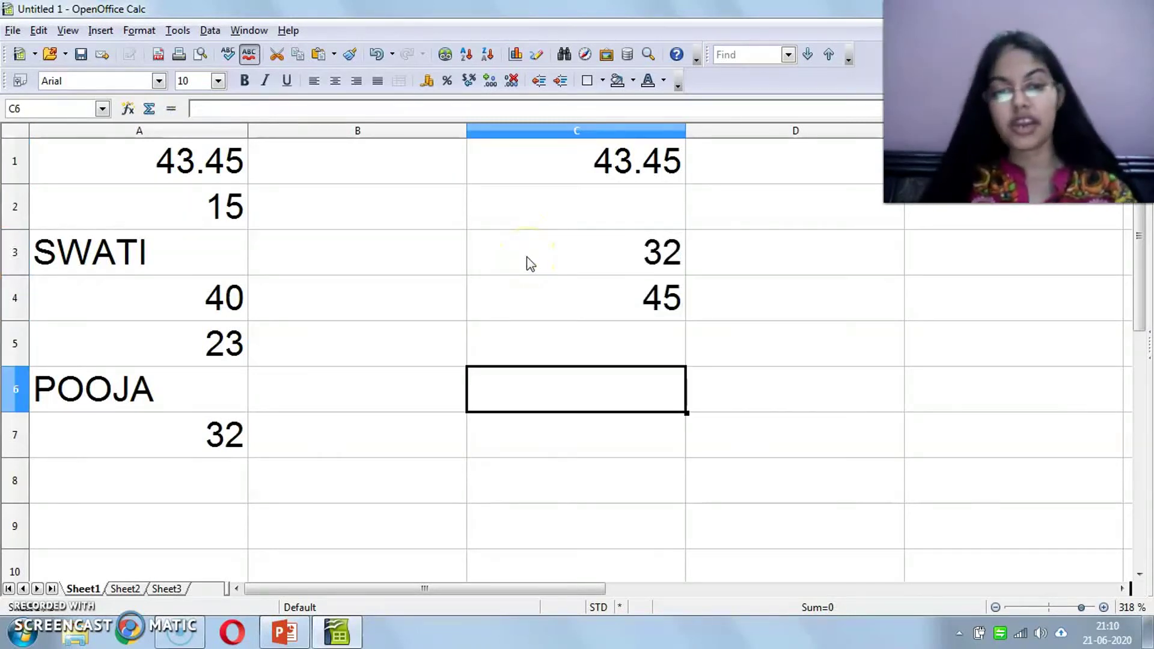
Enter the formula =SUM(C3:C4) in cell C5 and reselect that cell.
{"action": "key", "text": "Up"}
{"action": "type", "text": "=SUM"}
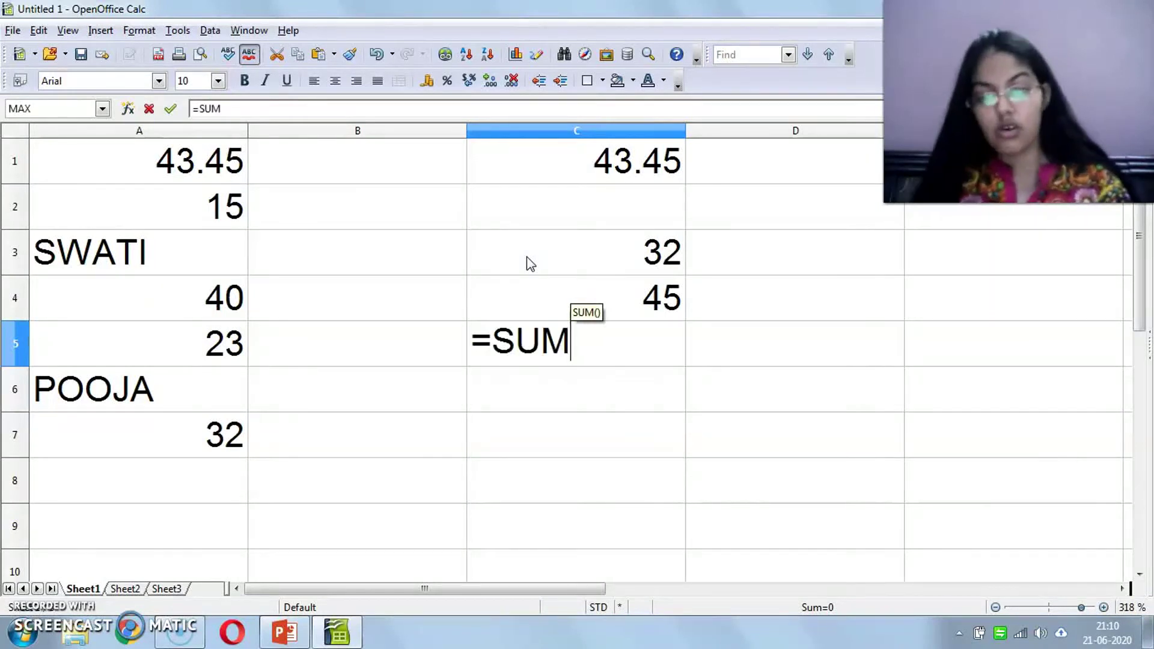
{"action": "type", "text": "("}
{"action": "left_click_drag", "start_coordinate": [527, 257], "coordinate": [528, 291]}
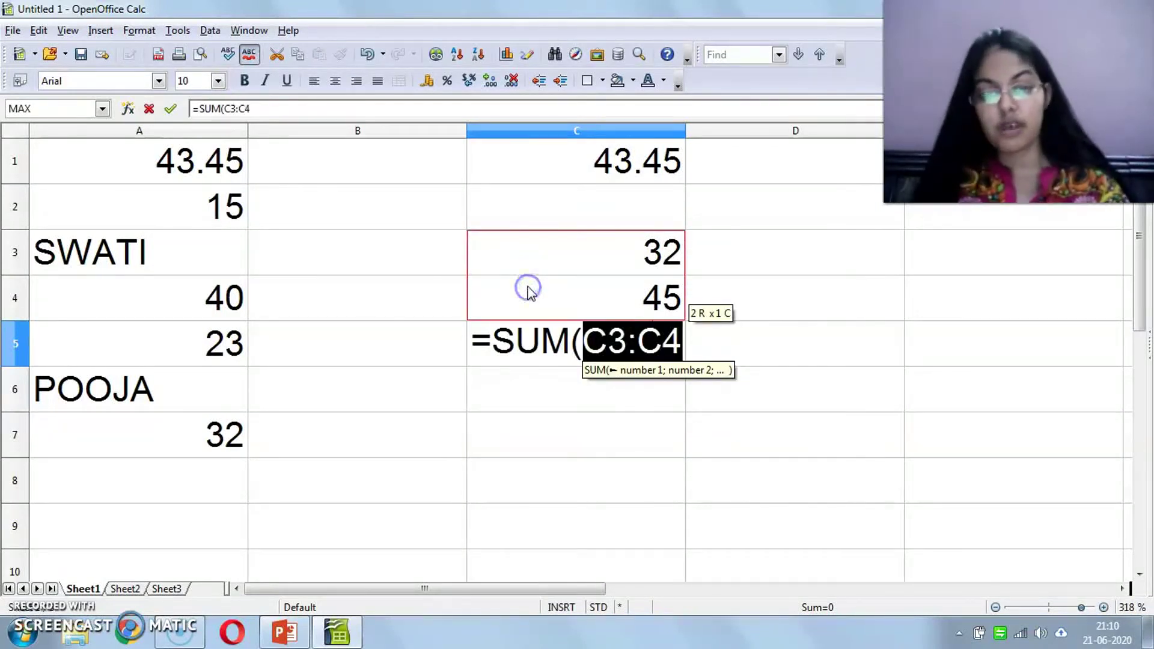
{"action": "type", "text": ")"}
{"action": "key", "text": "Return"}
{"action": "key", "text": "Up"}
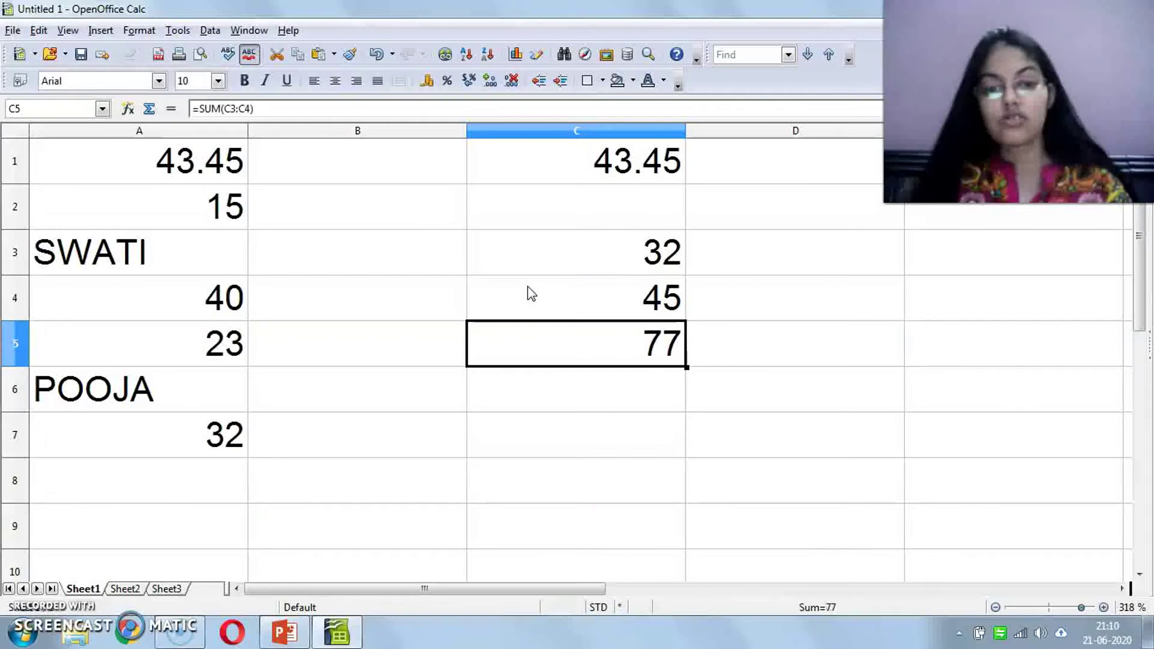
Set cell C4 to 42 and check the recalculated sum in C5.
{"action": "key", "text": "Up"}
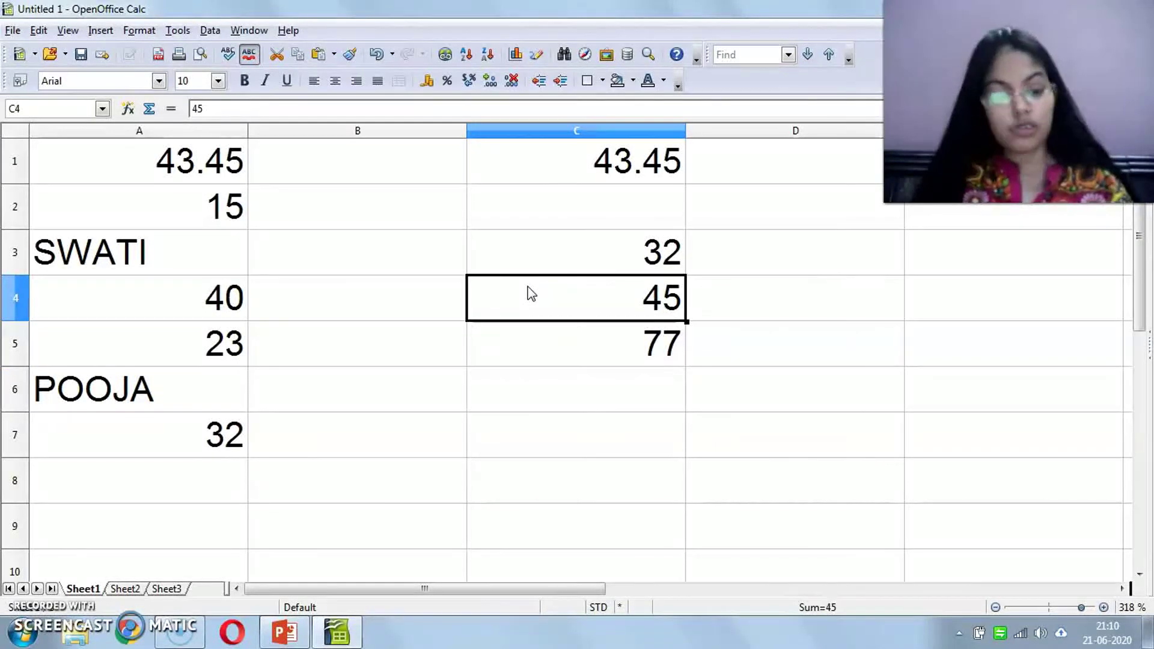
{"action": "type", "text": "42"}
{"action": "key", "text": "Return"}
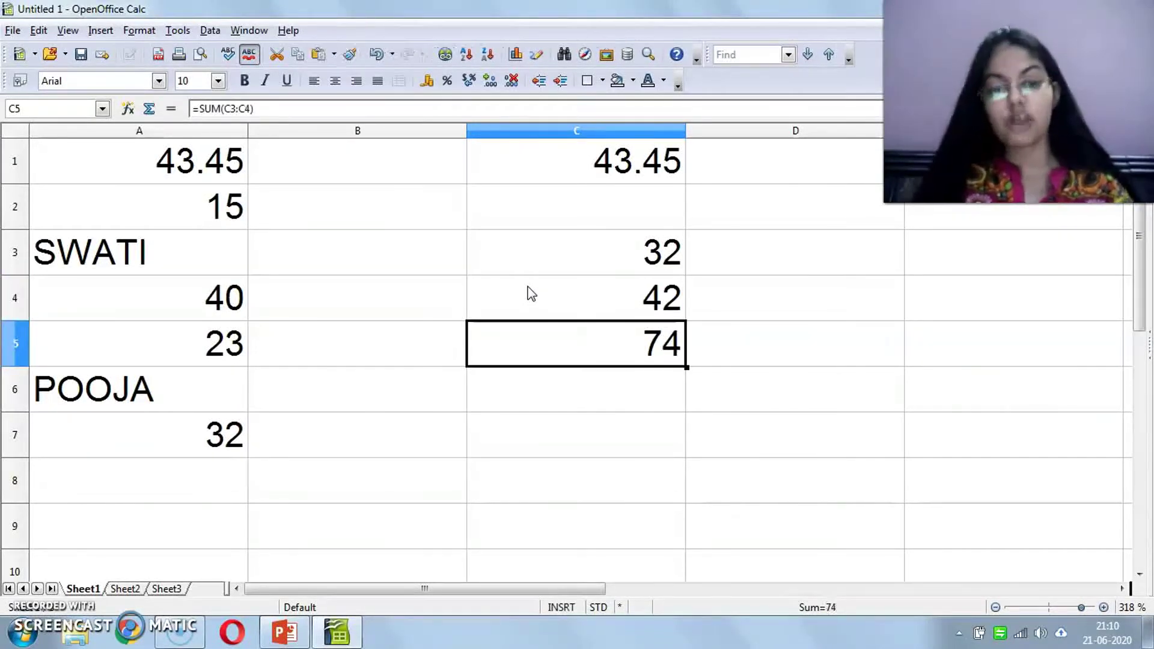
{"action": "left_click", "coordinate": [594, 338]}
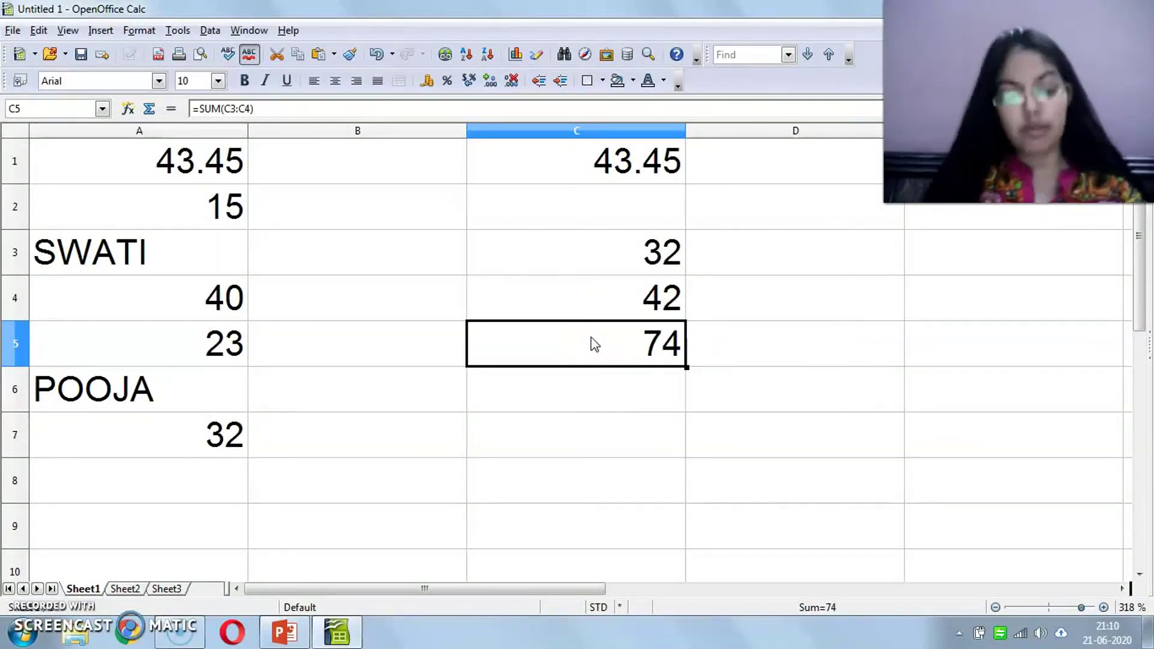
Select the range C3:C5 and delete all of its contents.
{"action": "key", "text": "Up"}
{"action": "key", "text": "Up"}
{"action": "key", "text": "shift+Down"}
{"action": "key", "text": "shift+Down"}
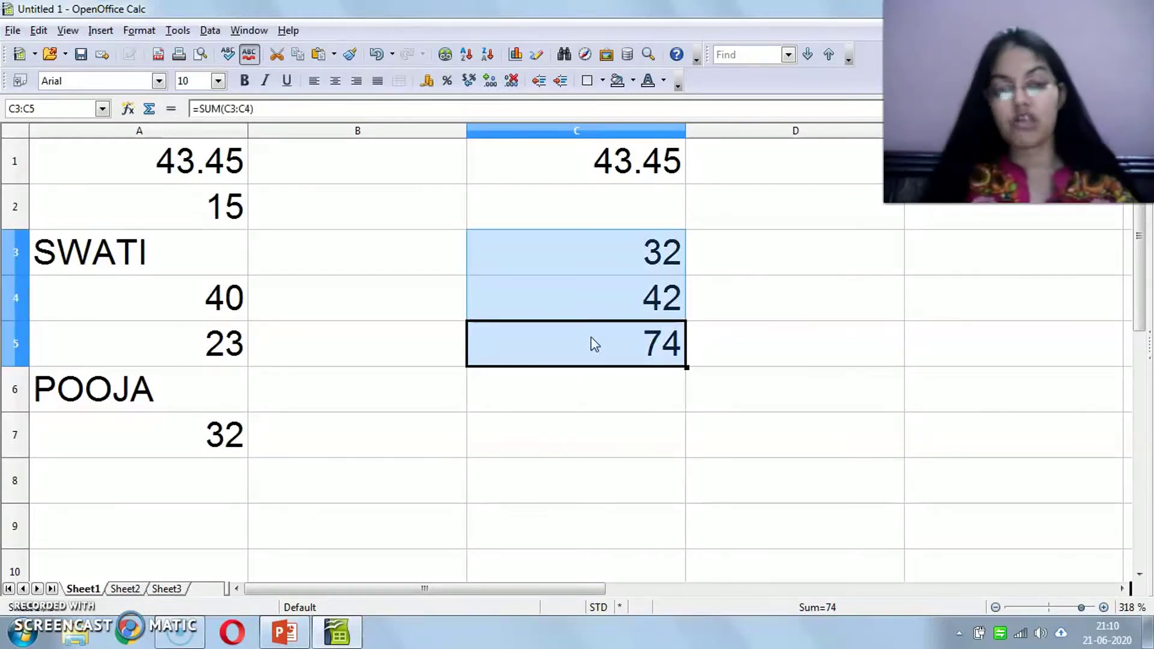
{"action": "key", "text": "Delete"}
{"action": "key", "text": "Return"}
Switch to PowerPoint, start presenting from the MAX ( ) slide, and advance to the MAXA ( ) slide to read its rules.
{"action": "key", "text": "alt+Tab"}
{"action": "left_click", "coordinate": [416, 456]}
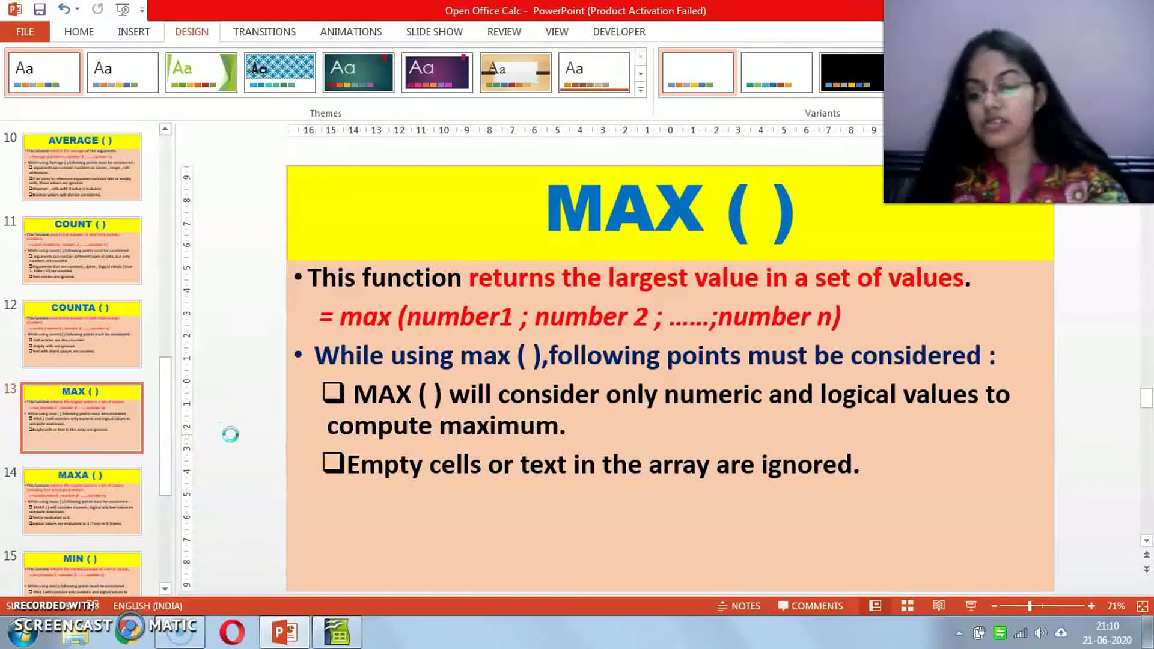
{"action": "key", "text": "shift+F5"}
{"action": "key", "text": "Right"}
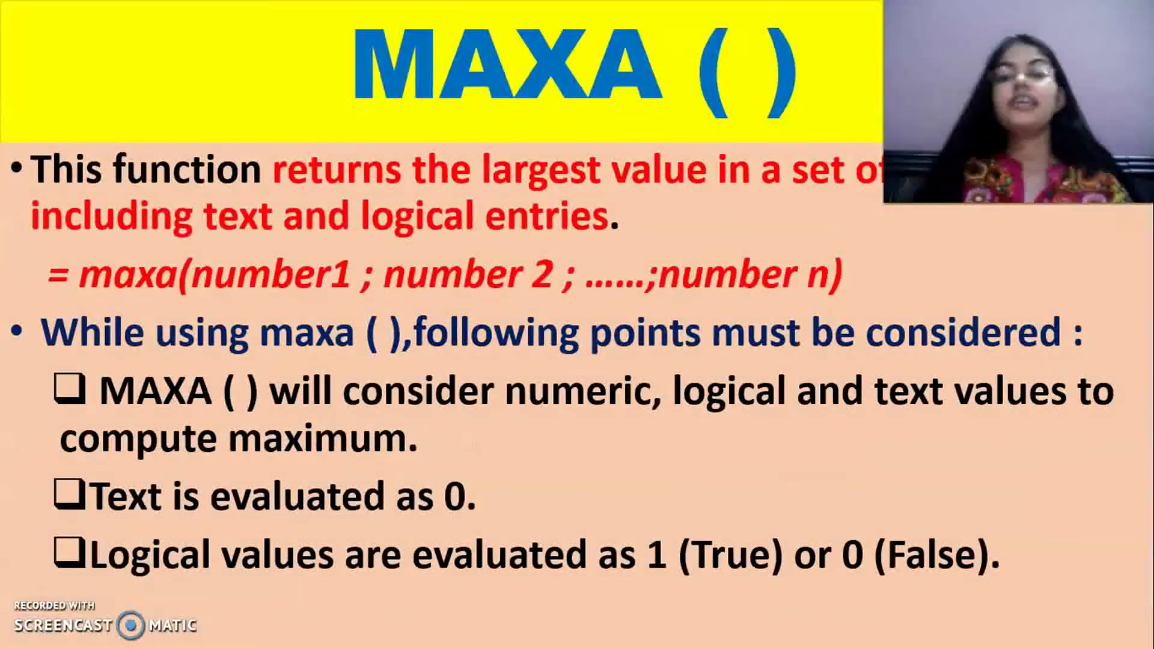
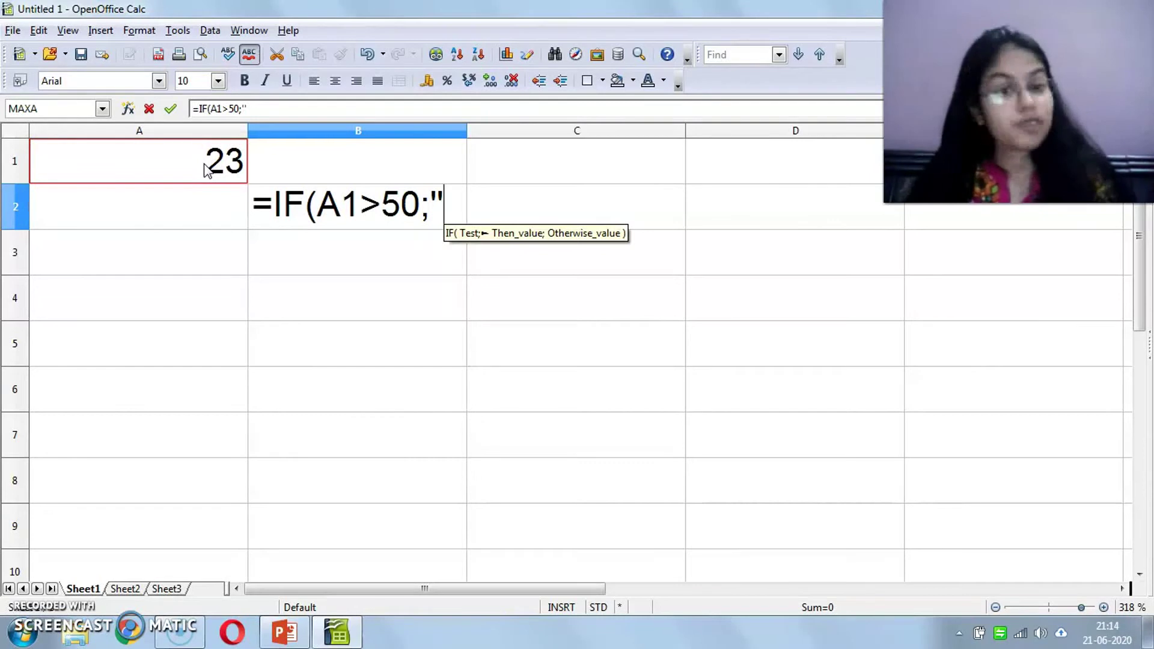
Continue the IF formula in B2 with the then-value "gREATER THAN 50" followed by a semicolon.
{"action": "type", "text": "\""}
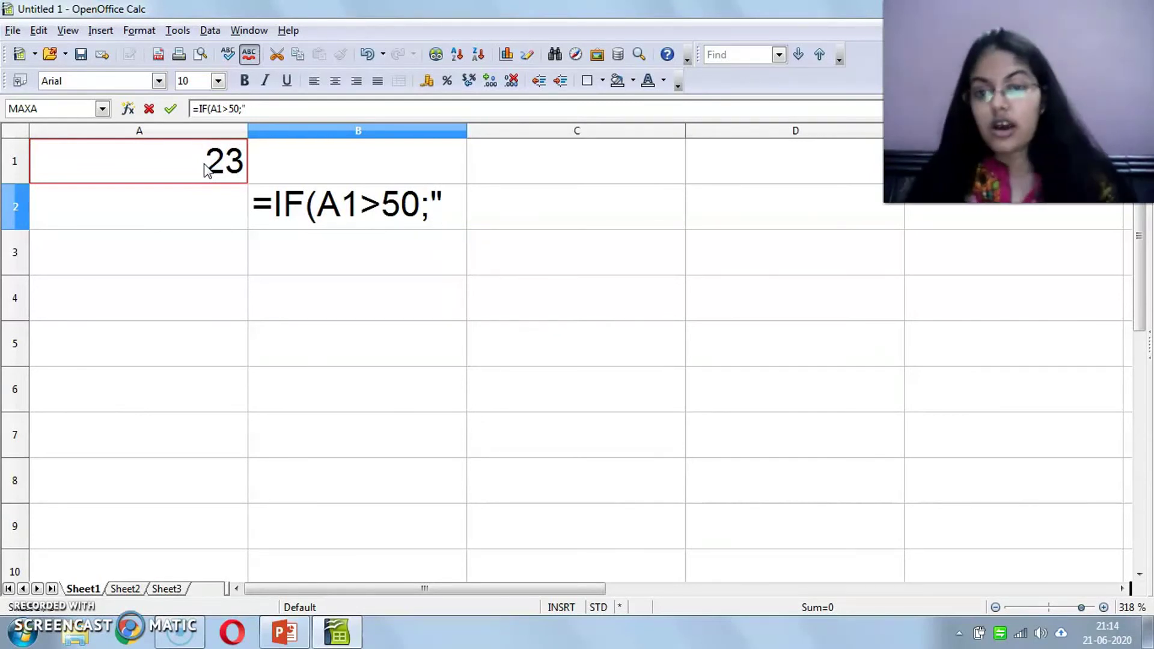
{"action": "type", "text": "gREATER THE"}
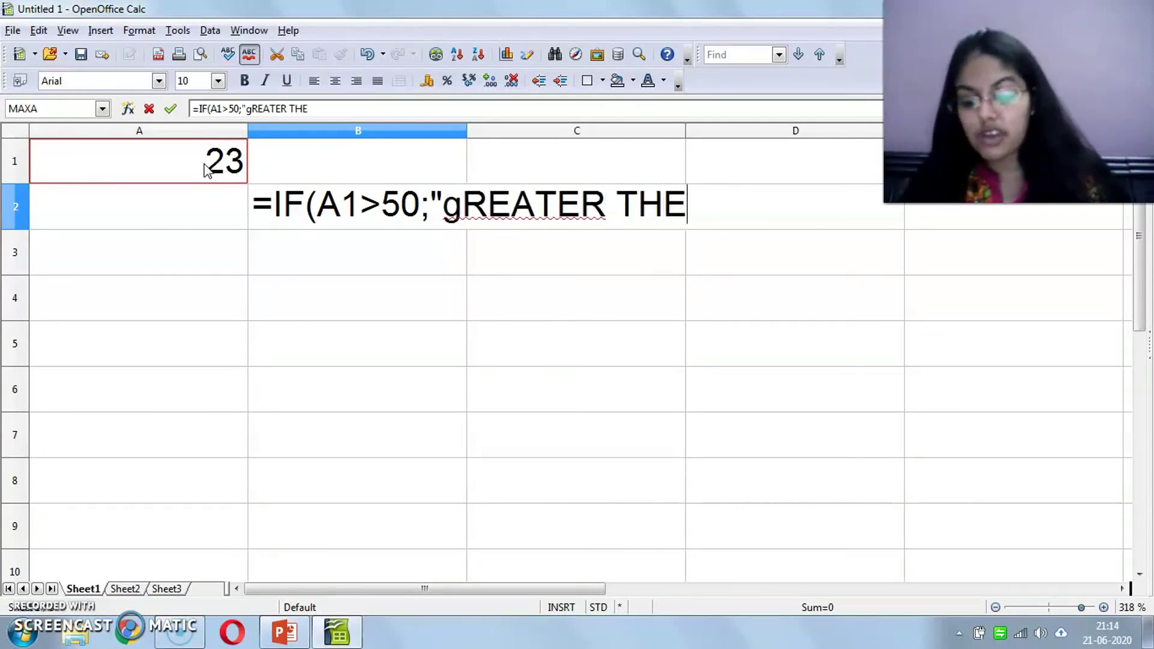
{"action": "key", "text": "BackSpace"}
{"action": "type", "text": "AN "}
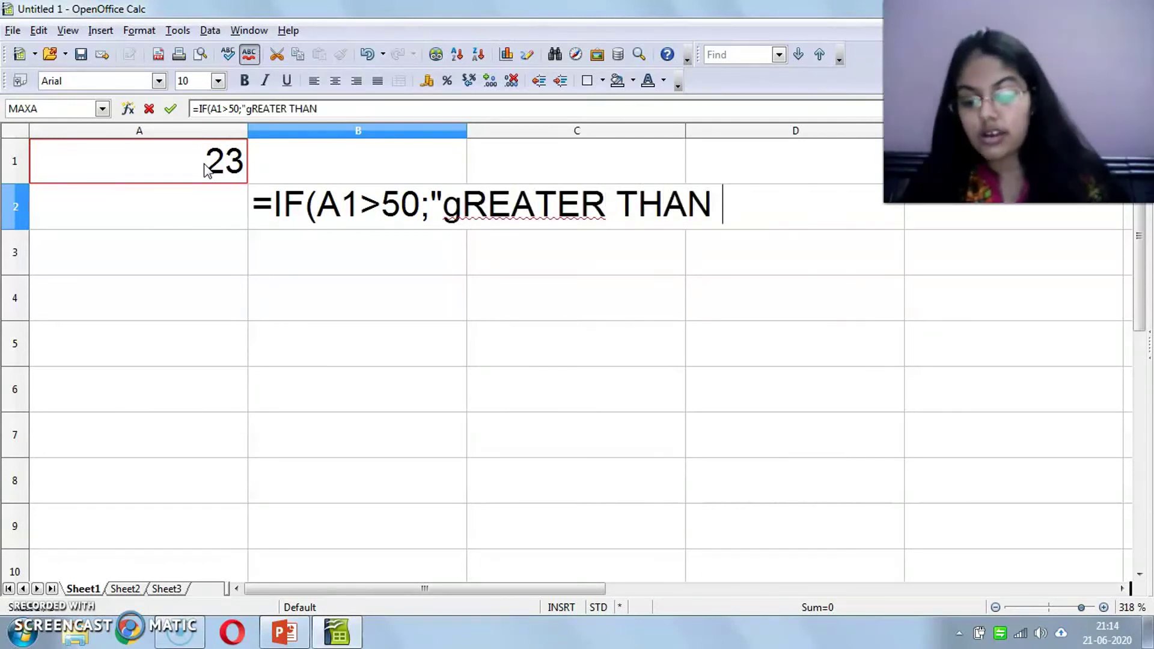
{"action": "type", "text": "50\""}
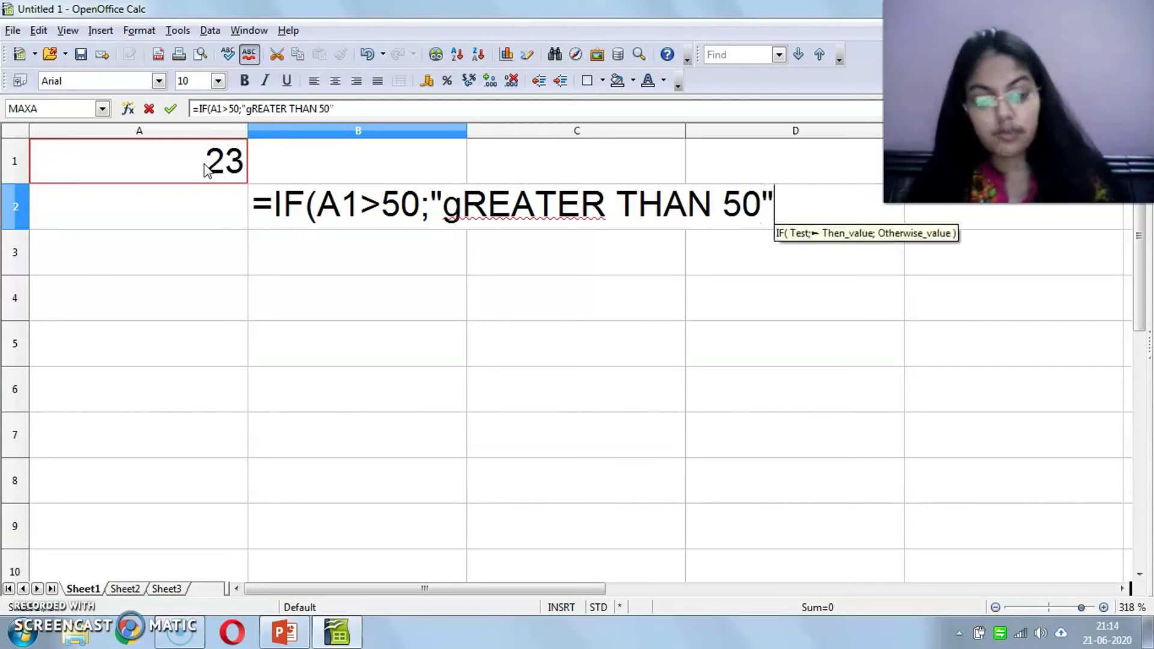
{"action": "left_click", "coordinate": [205, 168]}
{"action": "type", "text": "A;"}
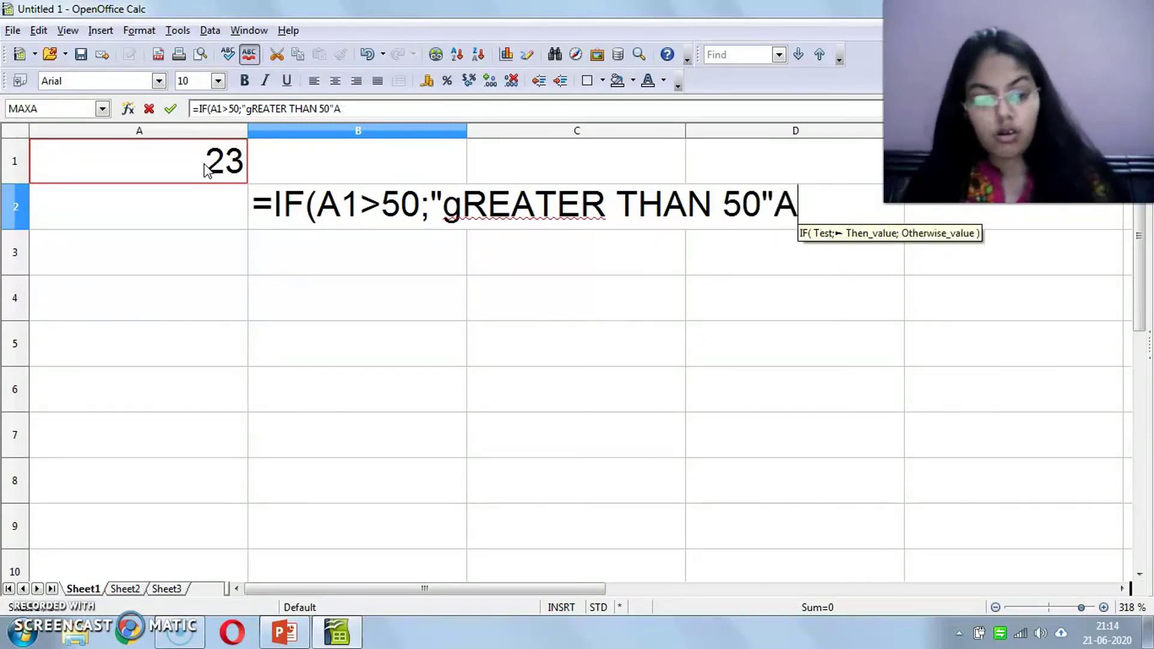
{"action": "key", "text": "BackSpace"}
{"action": "key", "text": "BackSpace"}
{"action": "type", "text": ";"}
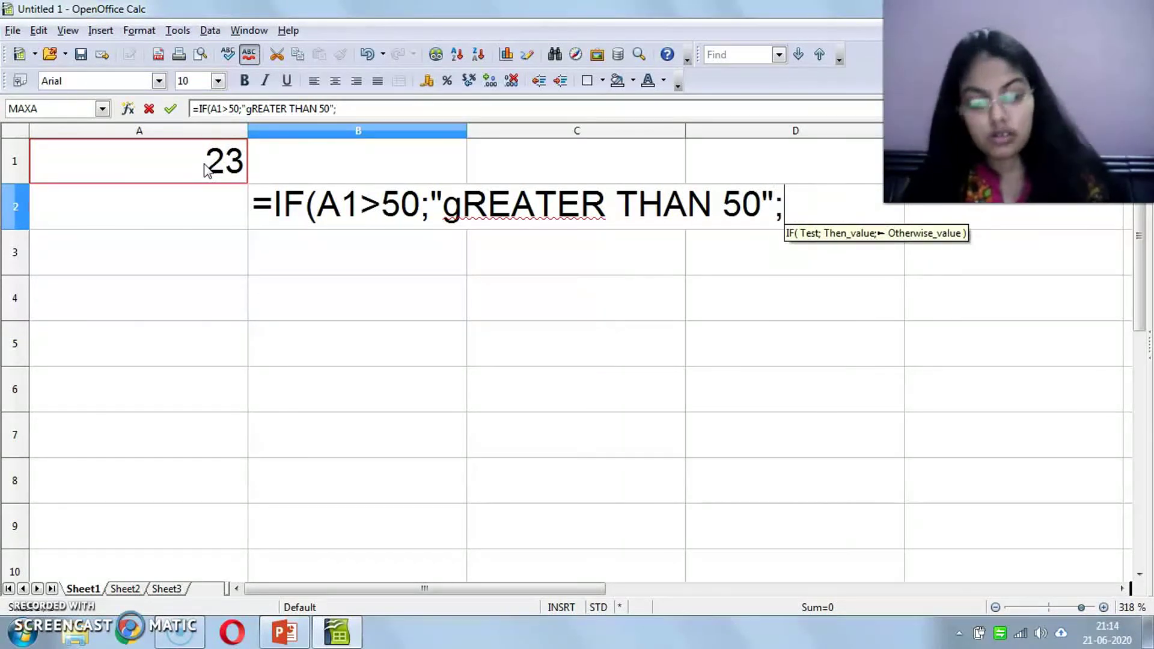
Finish the B2 formula with the otherwise-value "NOT GREATER THAN 50", accept the proposed correction and reselect the cell.
{"action": "type", "text": "\"NO"}
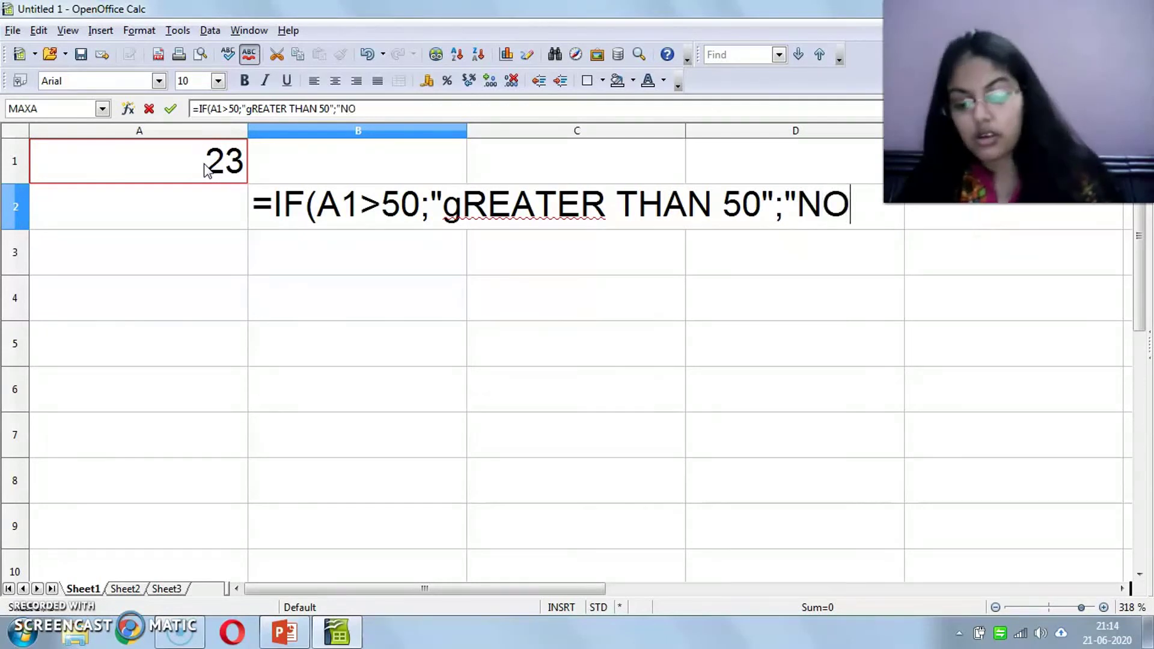
{"action": "type", "text": "T GREATER THAN 50"}
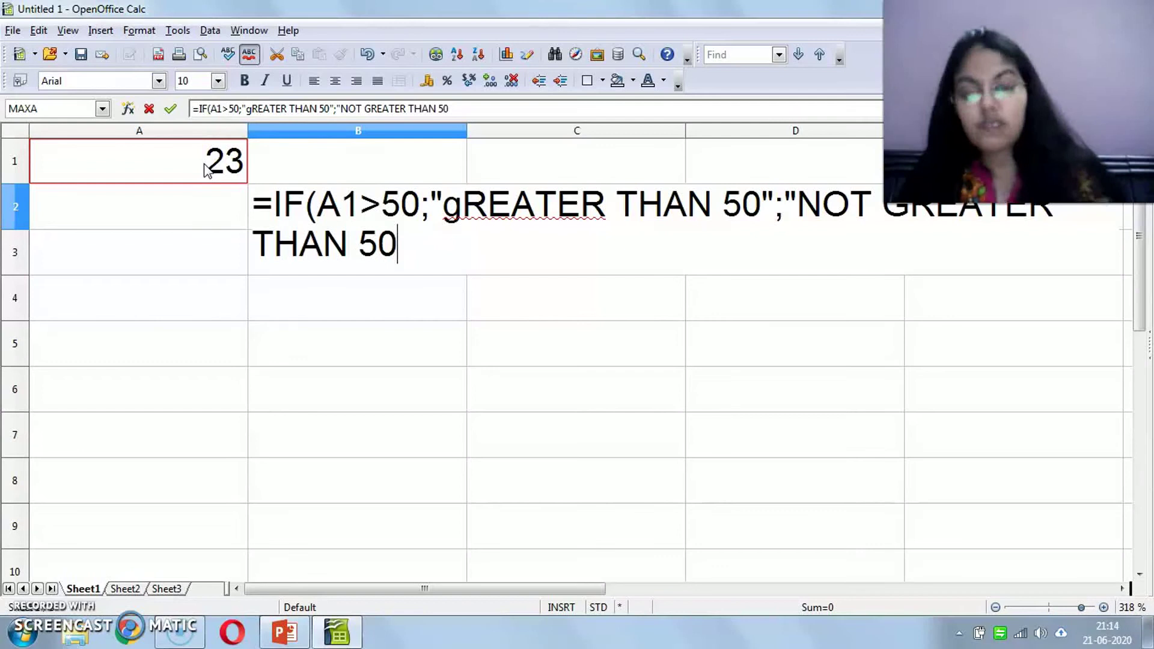
{"action": "key", "text": "Return"}
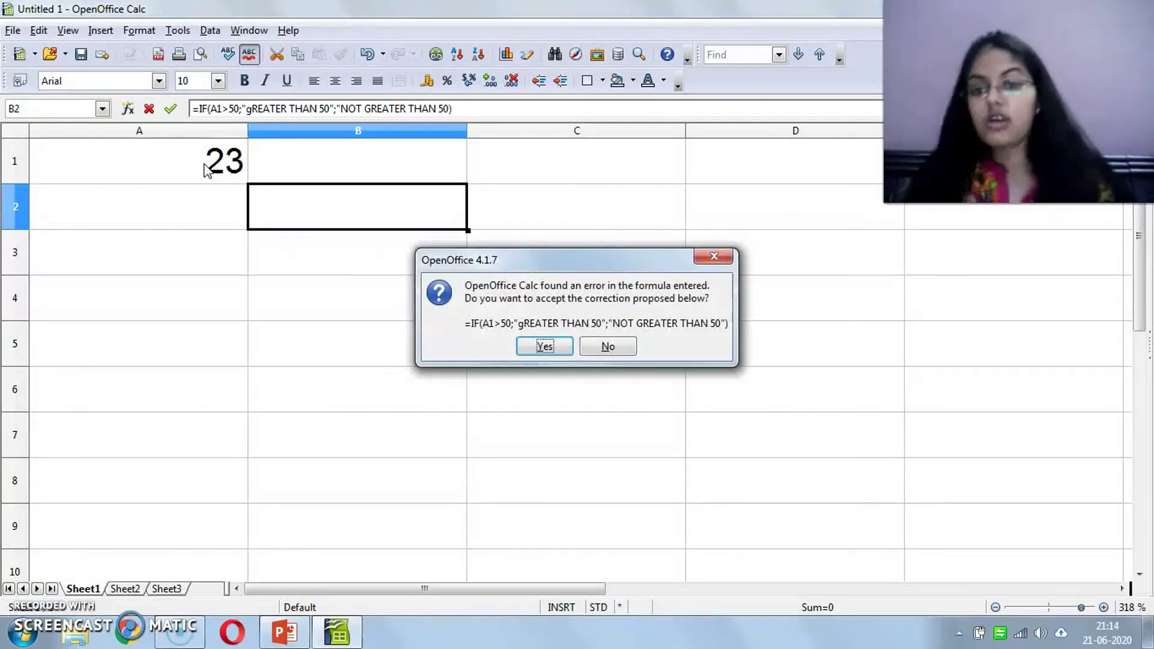
{"action": "key", "text": "Return"}
{"action": "key", "text": "Up"}
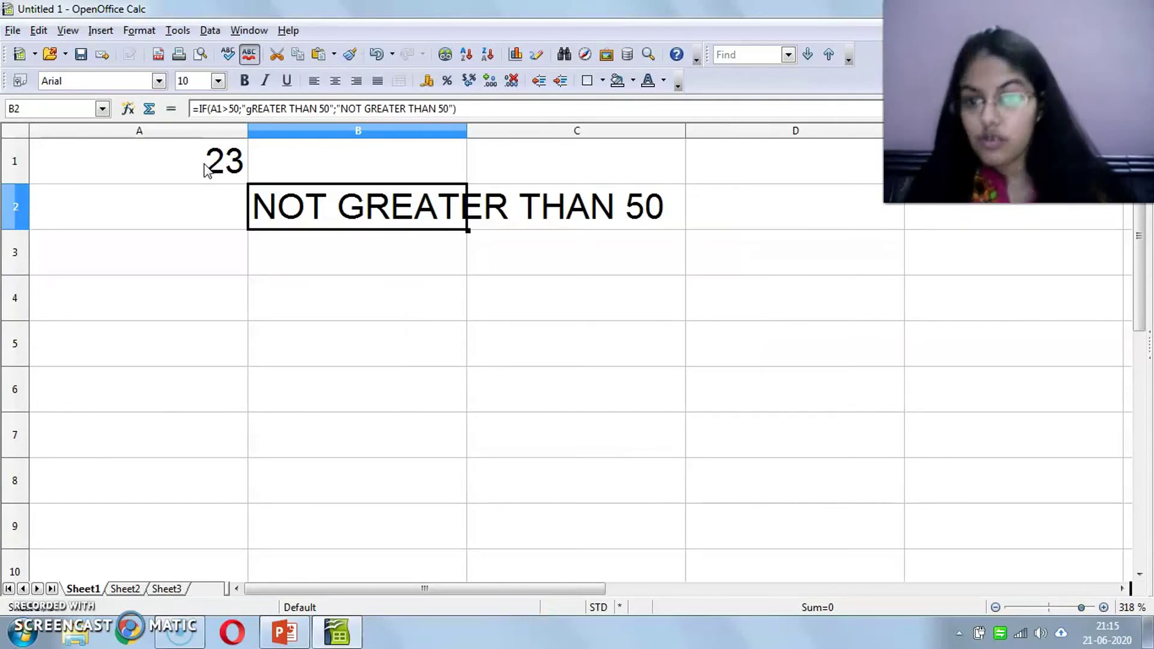
Set cell A1 to 55 to test the IF formula in B2.
{"action": "left_click", "coordinate": [175, 149]}
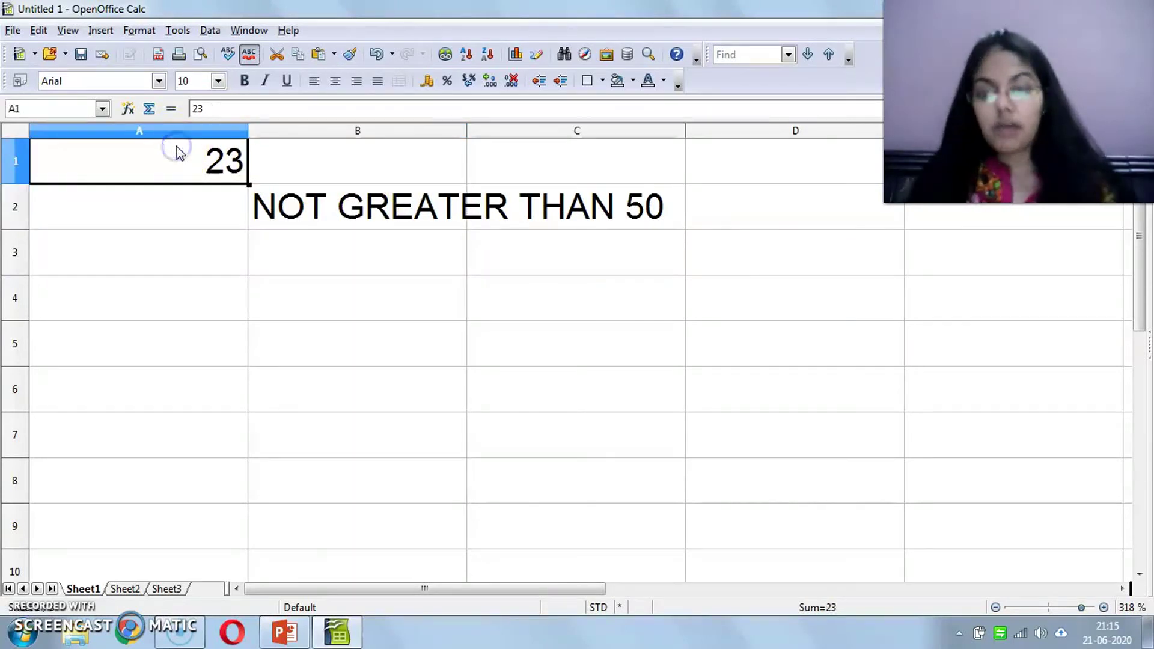
{"action": "type", "text": "55"}
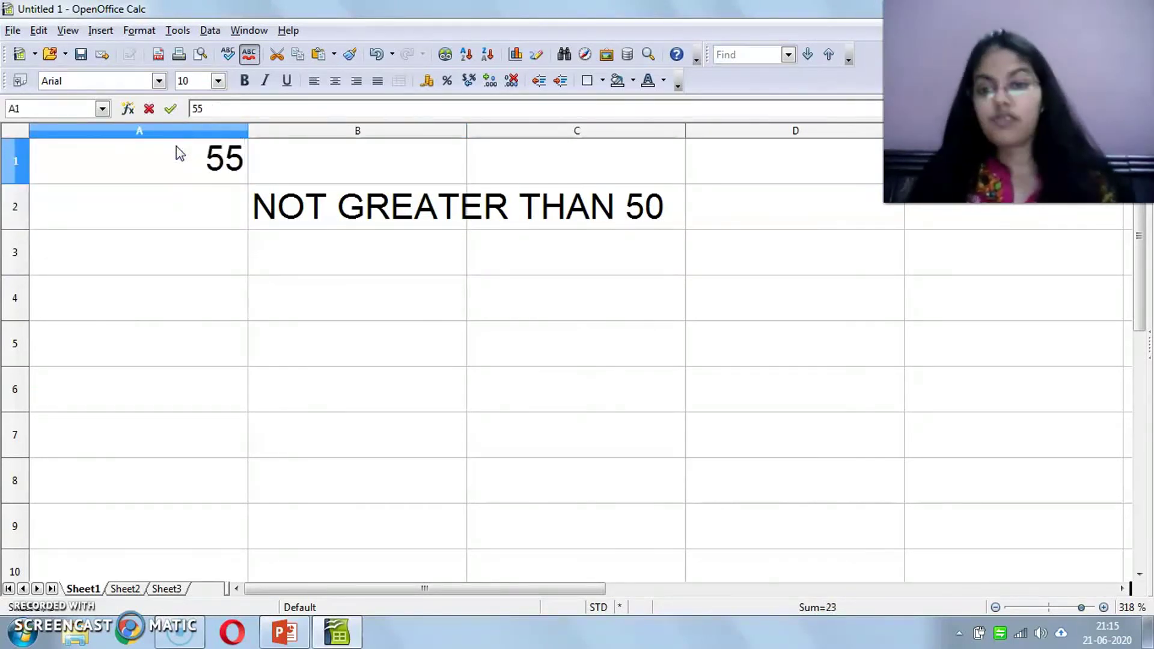
{"action": "key", "text": "Return"}
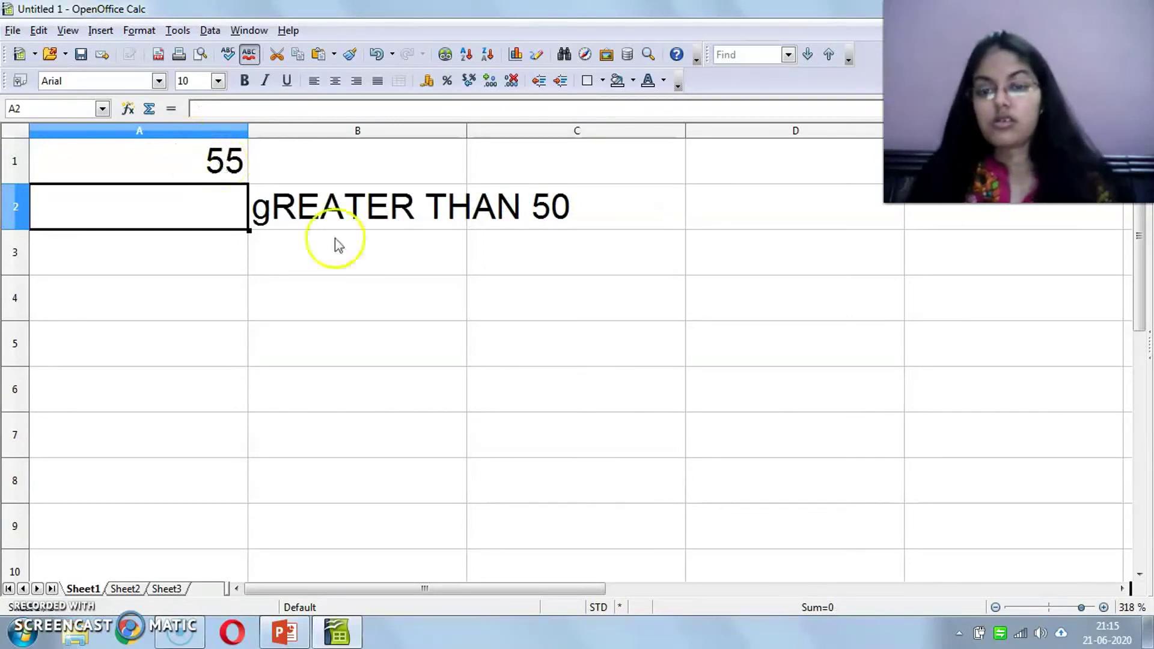
Open the IF formula in B2 and examine its test, then-value and otherwise-value.
{"action": "left_click", "coordinate": [312, 212]}
{"action": "key", "text": "F2"}
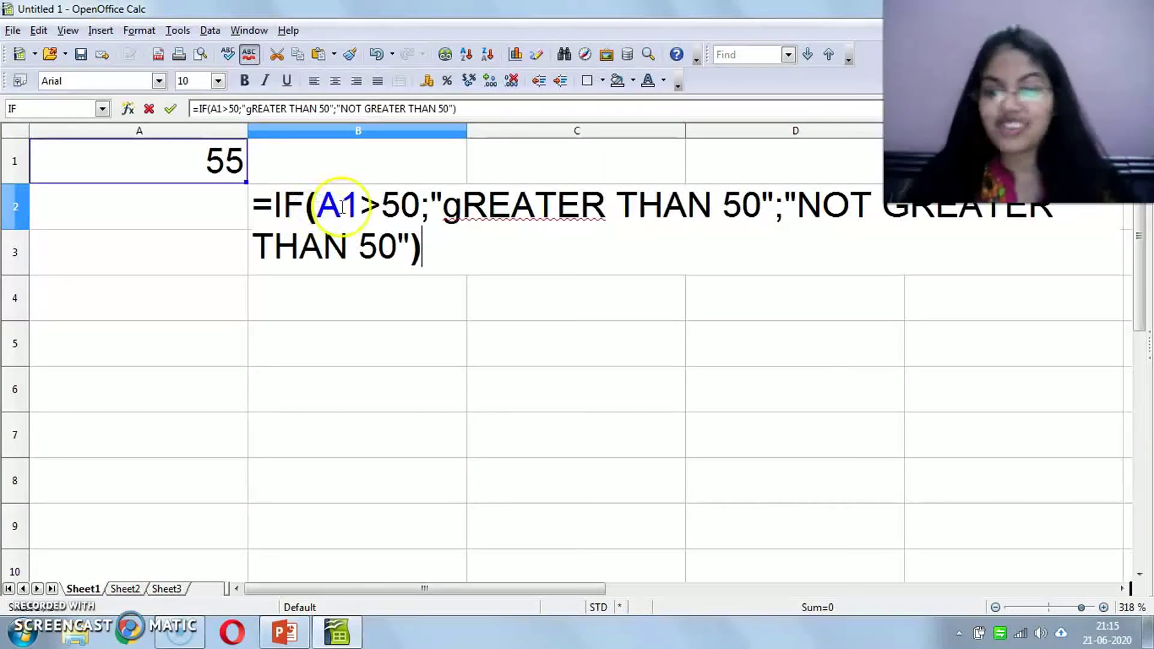
{"action": "left_click_drag", "start_coordinate": [445, 205], "coordinate": [764, 197]}
{"action": "left_click_drag", "start_coordinate": [397, 240], "coordinate": [384, 200]}
{"action": "left_click", "coordinate": [382, 201]}
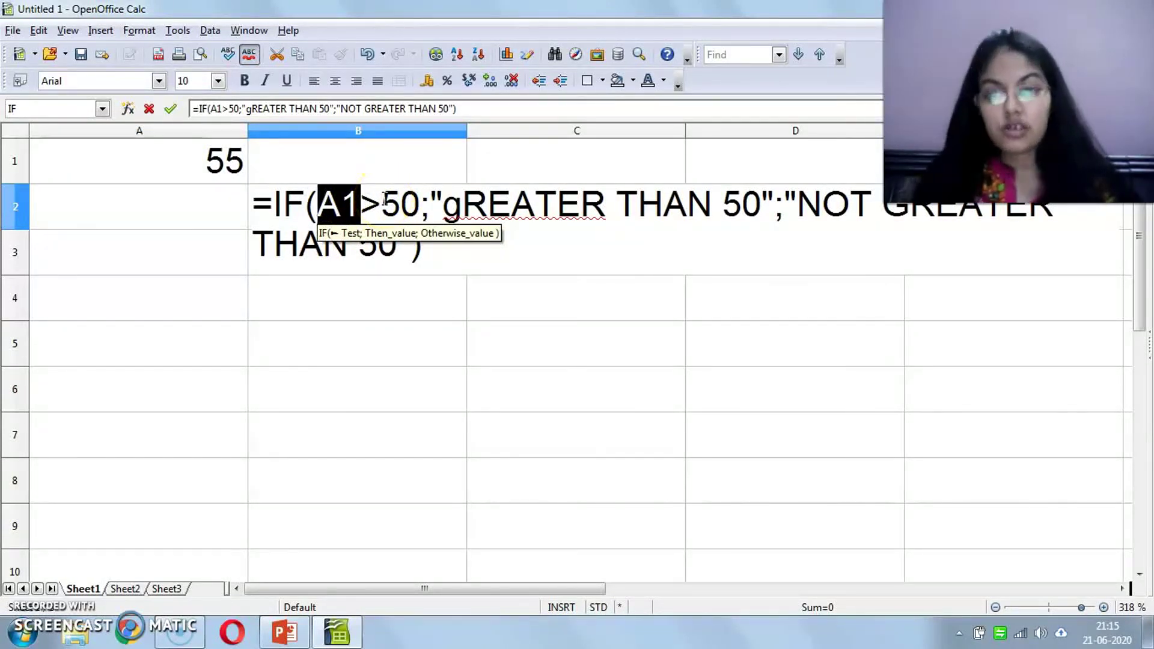
{"action": "left_click", "coordinate": [443, 202]}
{"action": "left_click_drag", "start_coordinate": [443, 201], "coordinate": [774, 215]}
{"action": "left_click", "coordinate": [669, 307]}
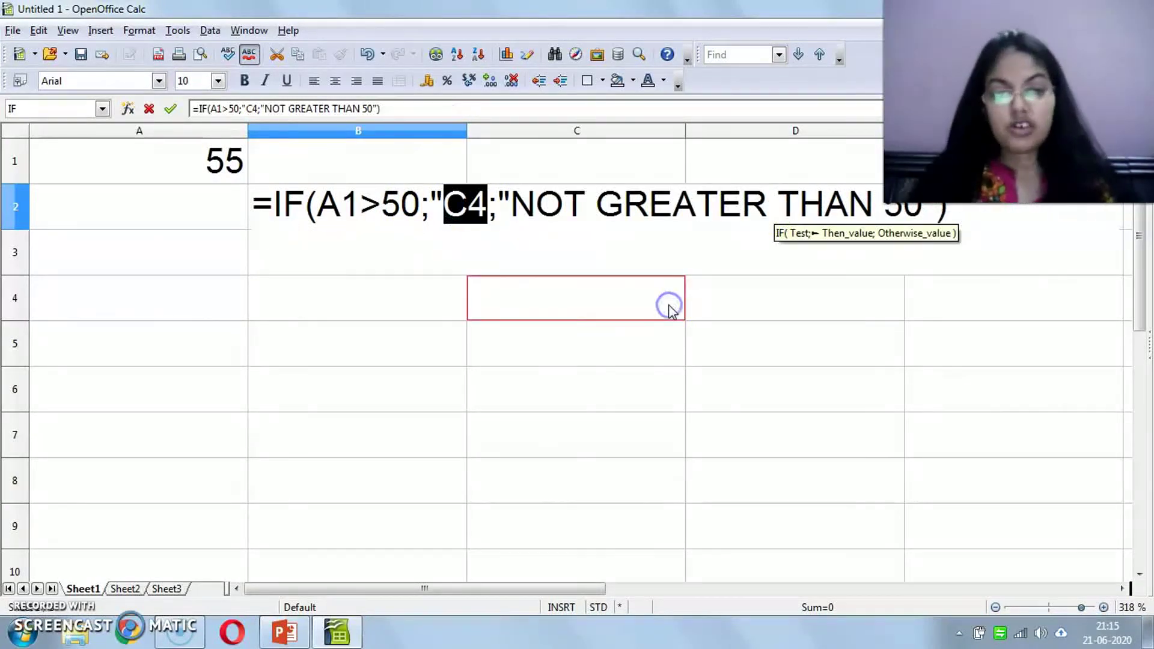
{"action": "left_click_drag", "start_coordinate": [240, 168], "coordinate": [957, 332]}
{"action": "key", "text": "Delete"}
{"action": "key", "text": "Escape"}
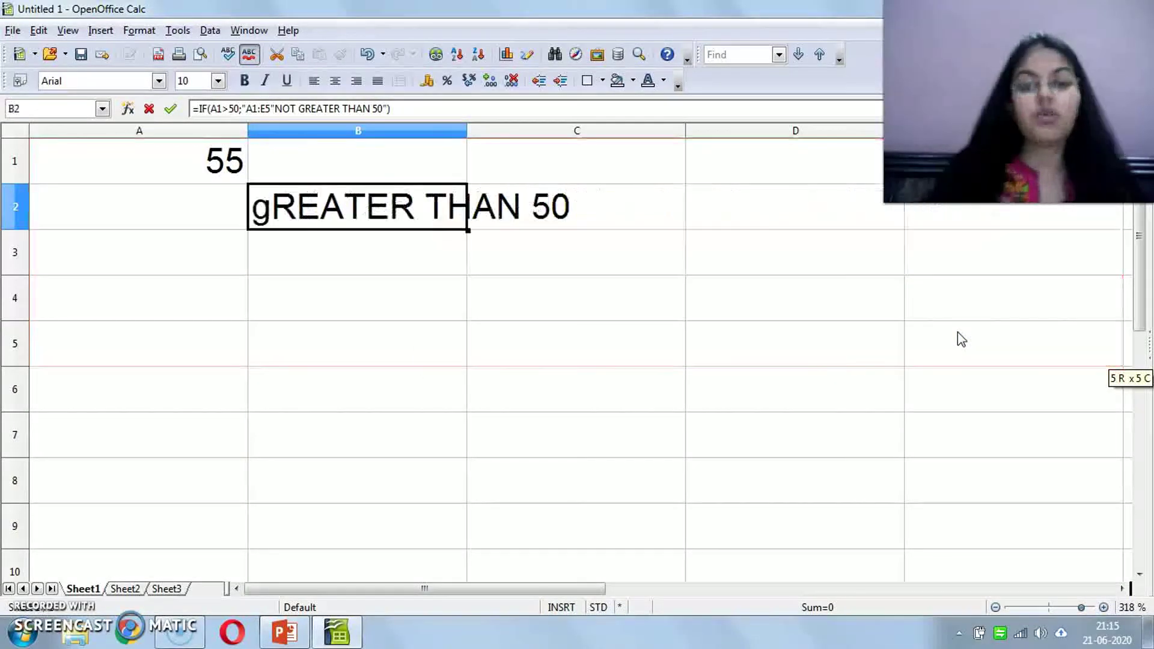
{"action": "key", "text": "Return"}
{"action": "key", "text": "Return"}
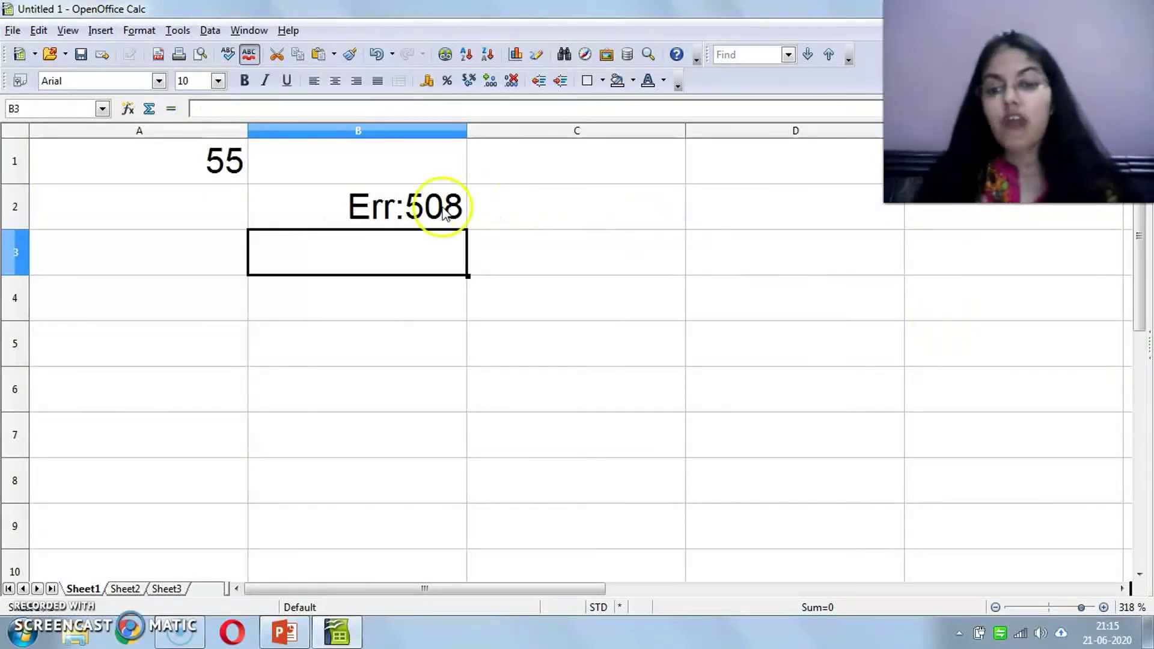
Delete the contents of cells B2 and A1.
{"action": "left_click", "coordinate": [432, 211]}
{"action": "key", "text": "BackSpace"}
{"action": "key", "text": "Return"}
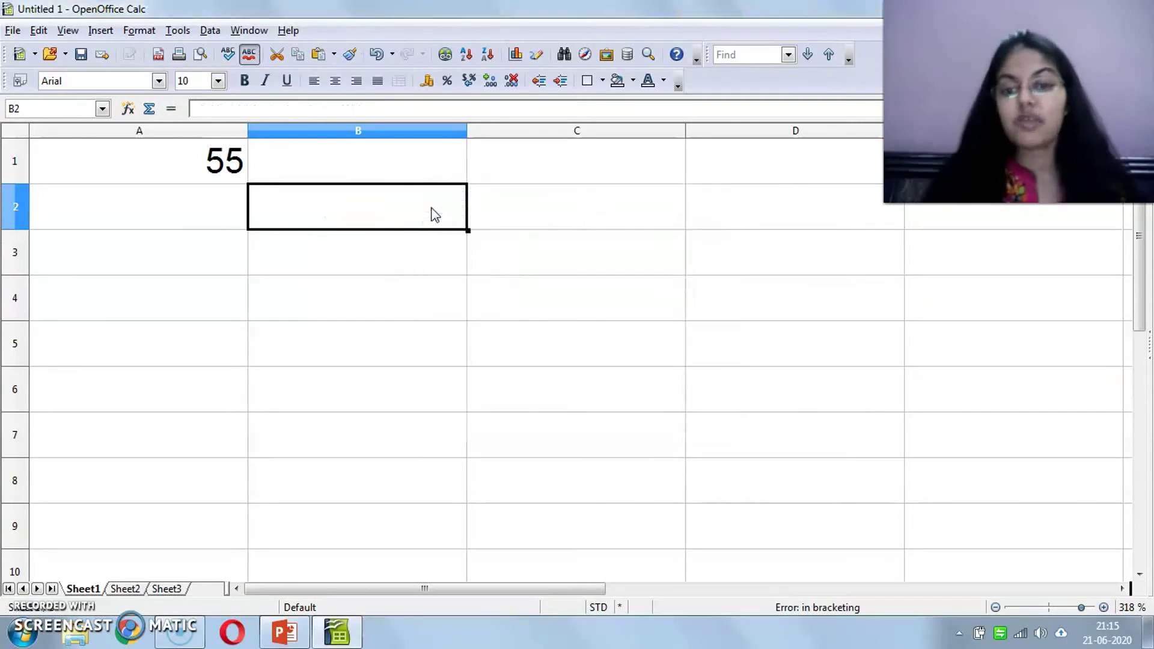
{"action": "key", "text": "ctrl+Home"}
{"action": "key", "text": "BackSpace"}
{"action": "key", "text": "Return"}
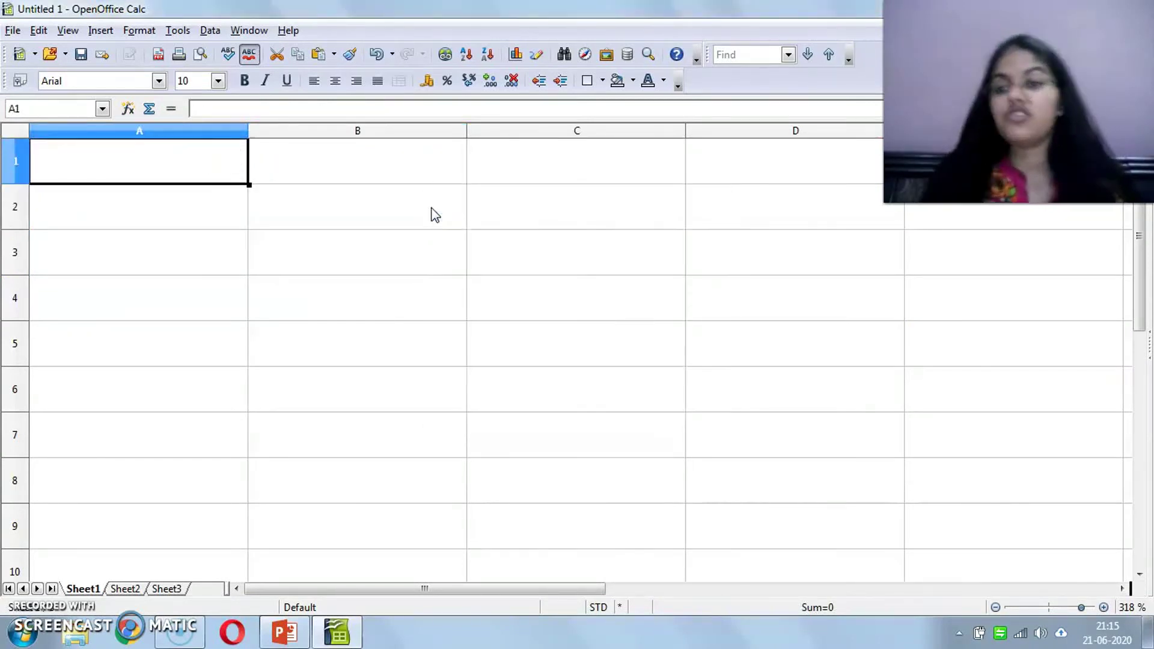
{"action": "scroll", "coordinate": [433, 214], "scroll_direction": "down", "scroll_amount": 2}
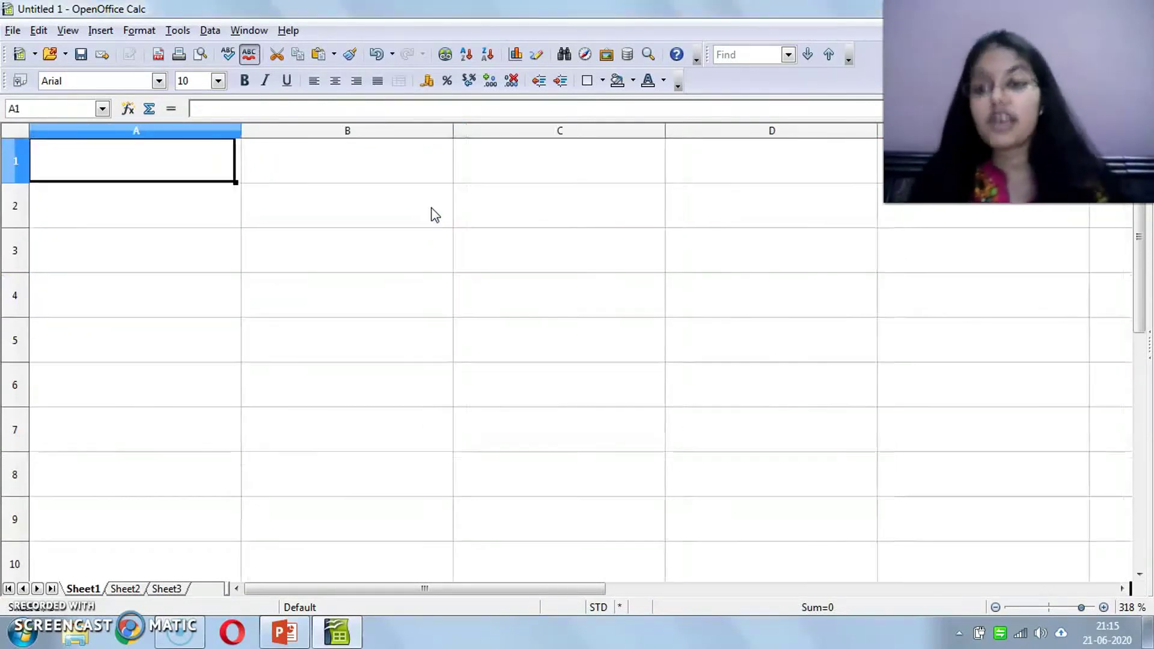
{"action": "left_click", "coordinate": [158, 170]}
{"action": "type", "text": "roll"}
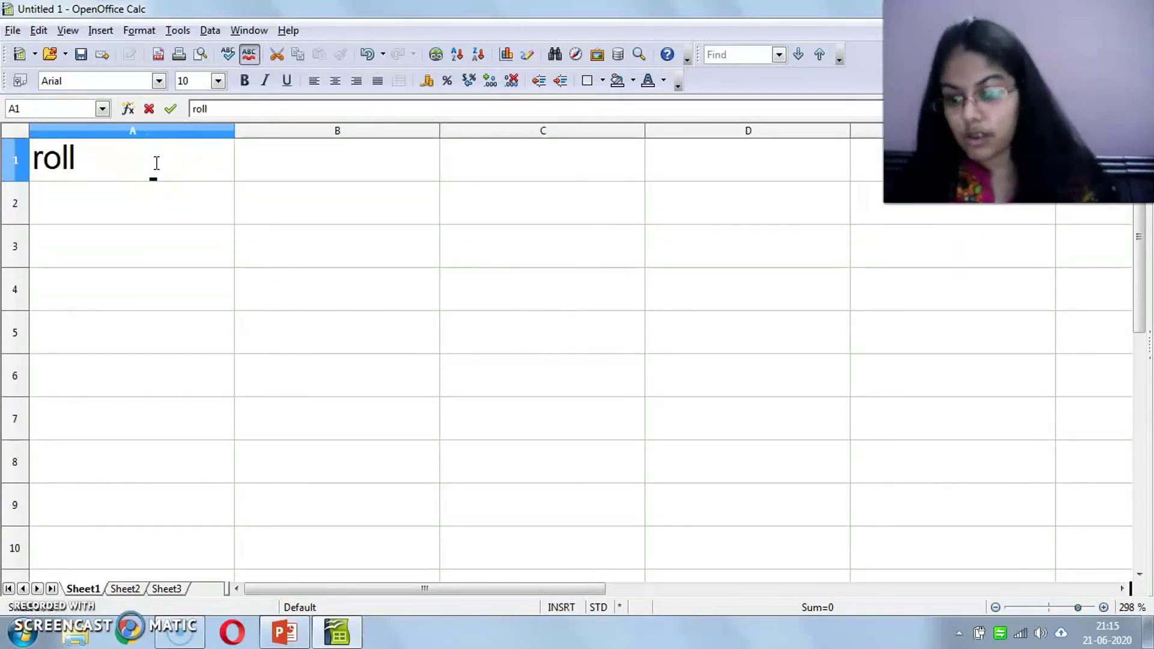
{"action": "key", "text": "Escape"}
Open Sheet2 and select cell A1.
{"action": "left_click", "coordinate": [124, 588]}
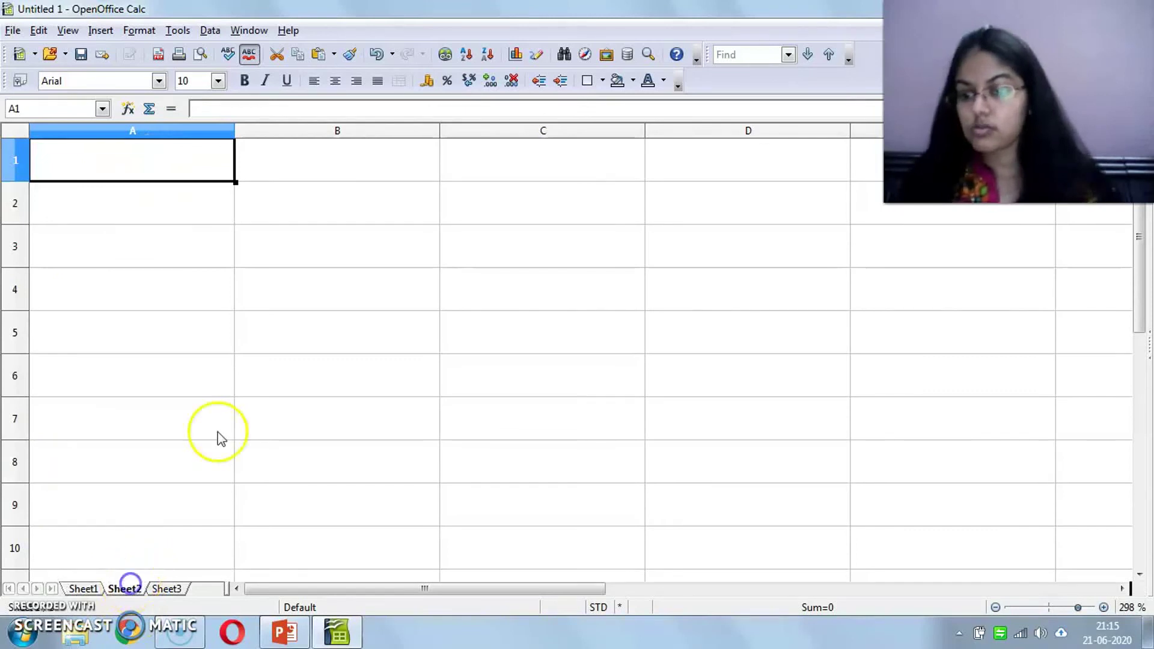
{"action": "scroll", "coordinate": [232, 425], "scroll_direction": "up", "scroll_amount": 2}
{"action": "left_click", "coordinate": [152, 160]}
{"action": "type", "text": "r"}
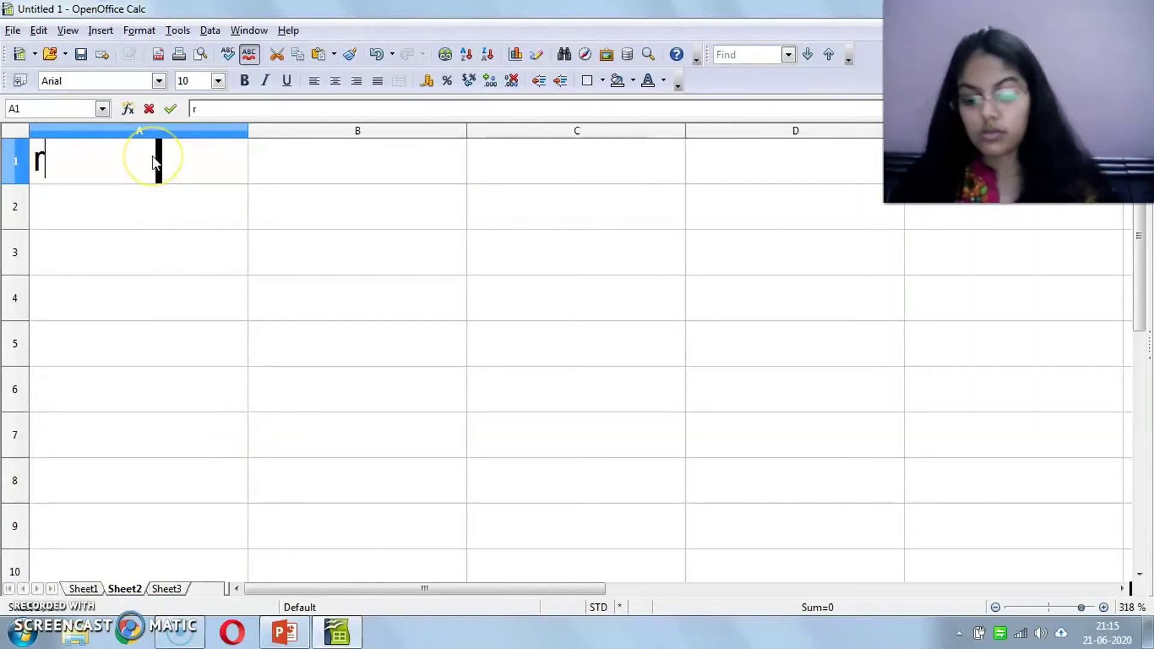
{"action": "type", "text": "oll"}
{"action": "key", "text": "BackSpace"}
{"action": "key", "text": "BackSpace"}
{"action": "key", "text": "BackSpace"}
{"action": "key", "text": "BackSpace"}
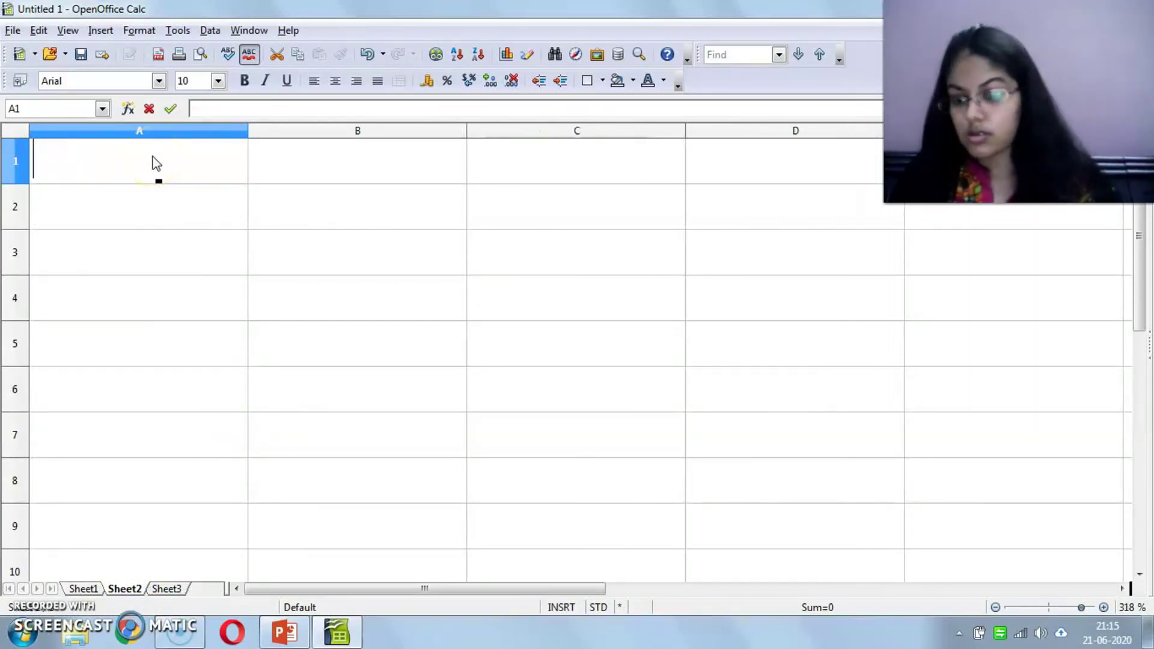
Enter the headings ROLLNO, NAME, ENG and HINDI in cells A1 to D1.
{"action": "type", "text": "ROLLNO"}
{"action": "key", "text": "Tab"}
{"action": "type", "text": "NAME"}
{"action": "key", "text": "Tab"}
{"action": "type", "text": "ENG"}
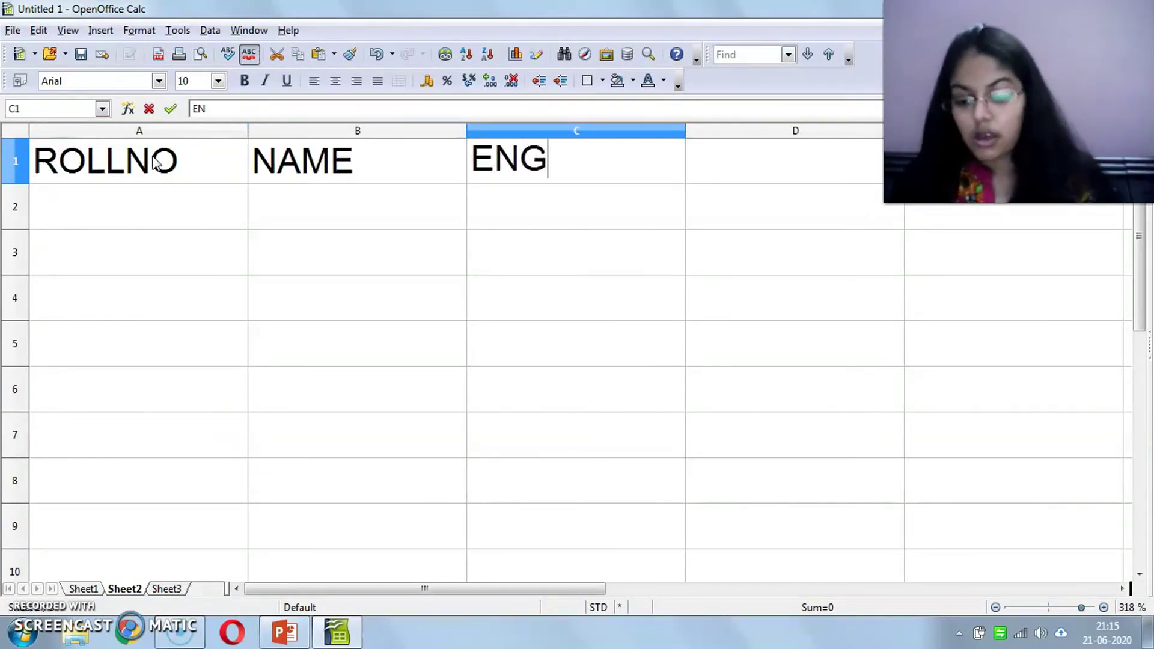
{"action": "key", "text": "Tab"}
{"action": "type", "text": "HINDI"}
{"action": "key", "text": "Tab"}
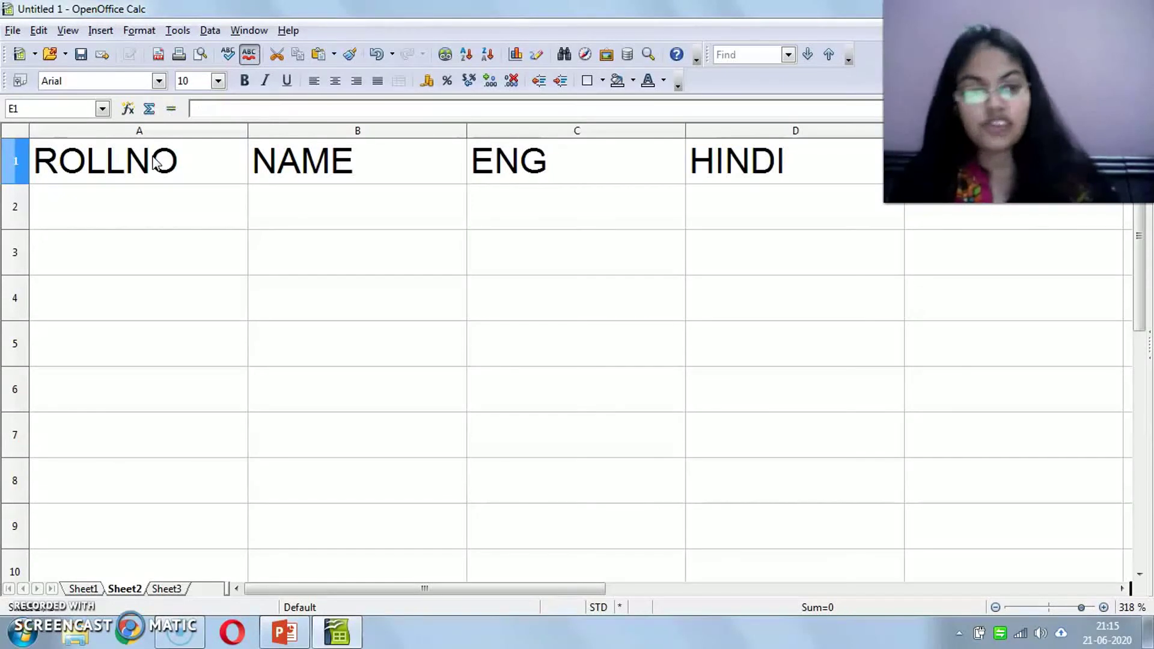
Add the headings TOTAL, AVERAGE and RESULT in cells E1 to G1.
{"action": "type", "text": "TOTAL"}
{"action": "key", "text": "Tab"}
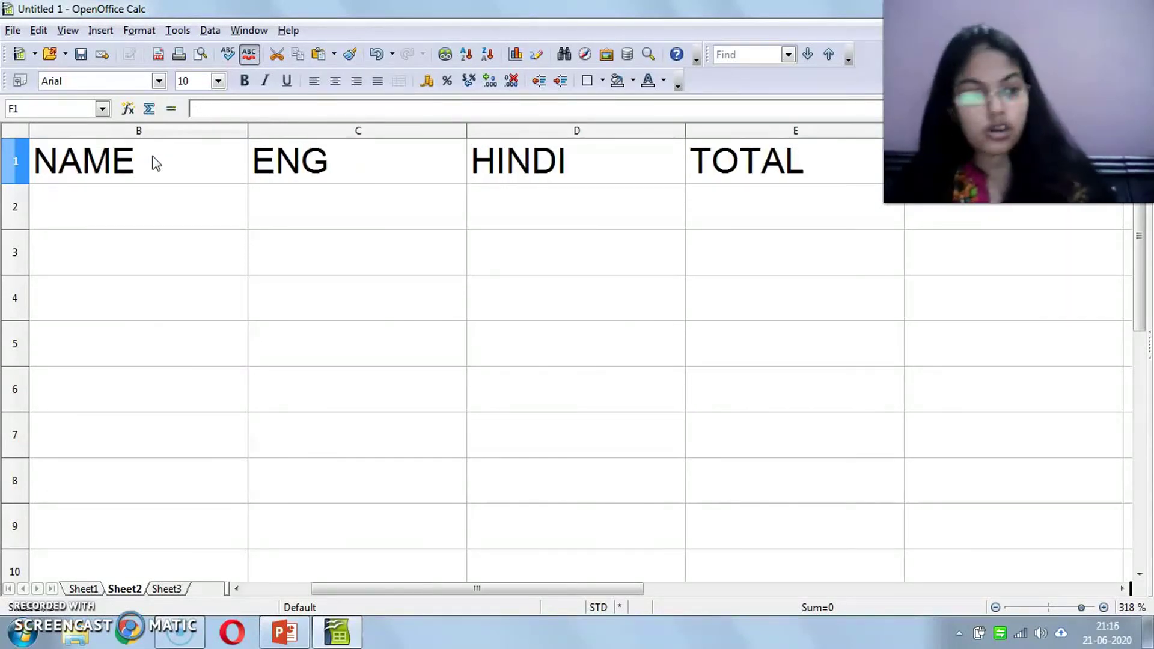
{"action": "type", "text": "A"}
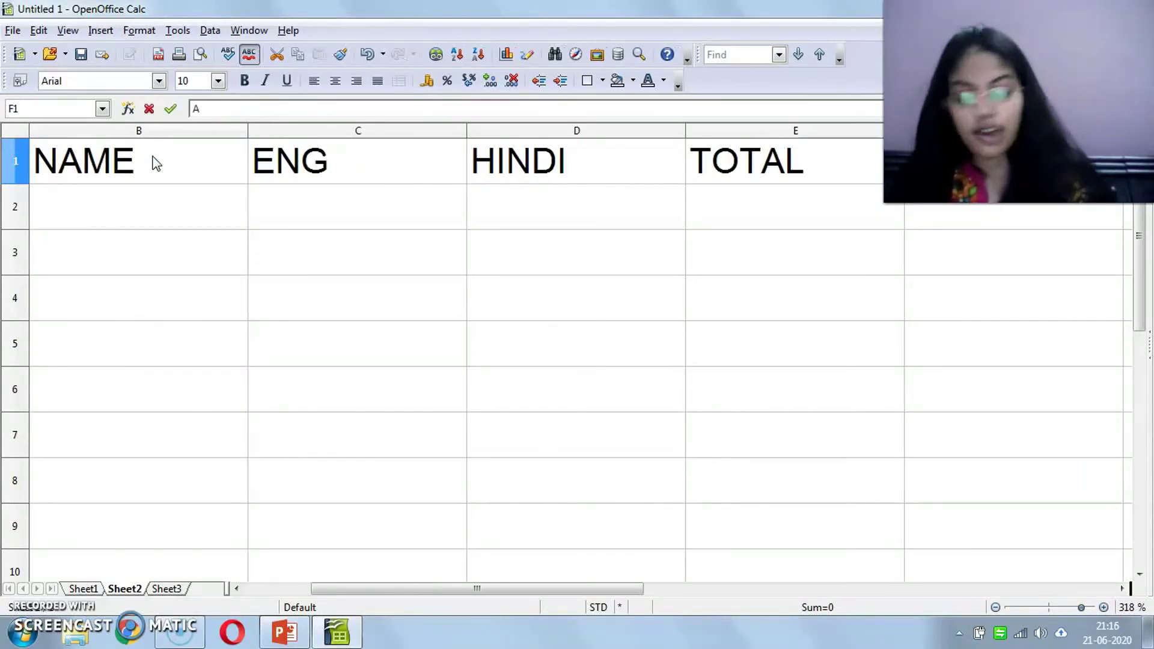
{"action": "type", "text": "VERAGE"}
{"action": "key", "text": "Tab"}
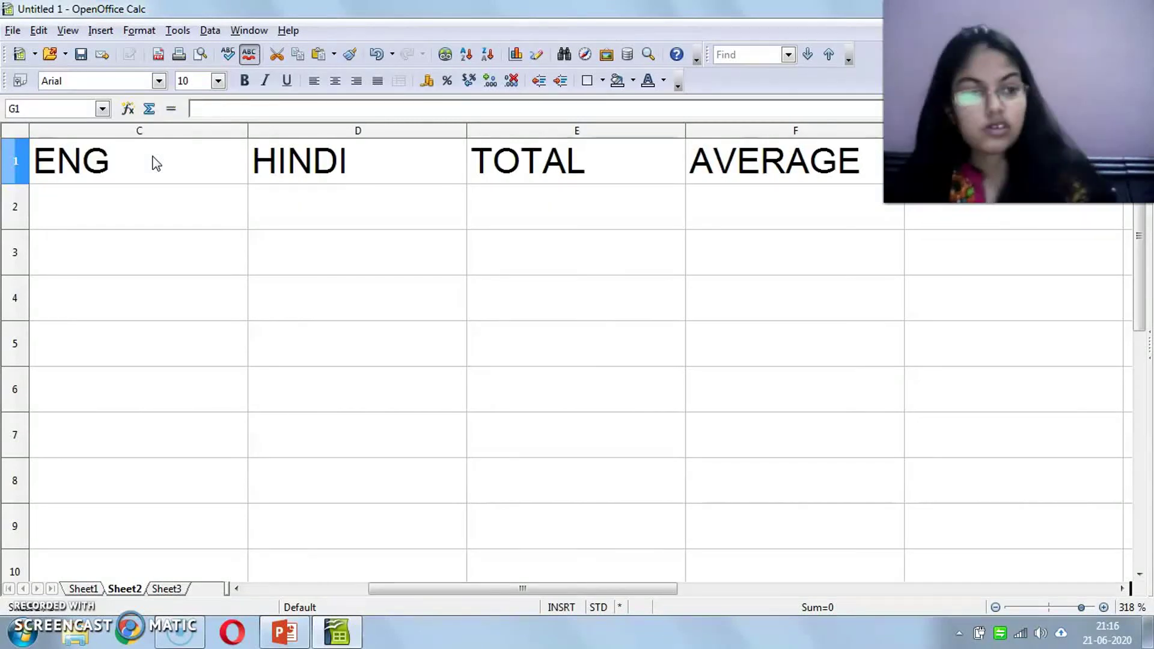
{"action": "type", "text": "RESULT"}
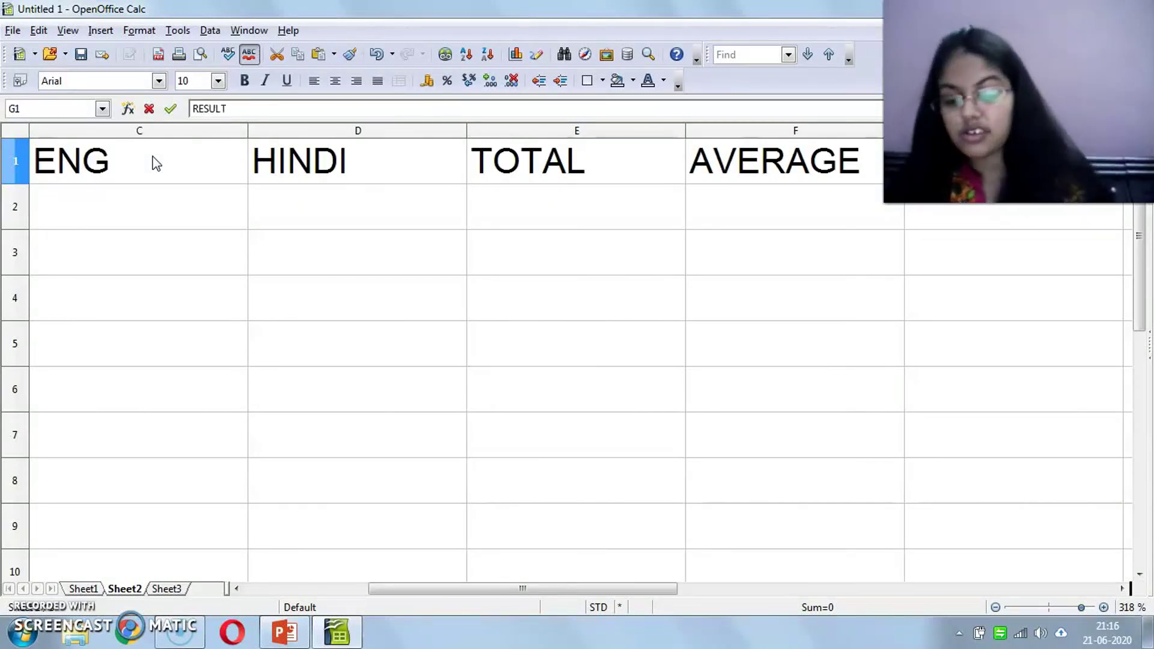
{"action": "left_click", "coordinate": [175, 250]}
Enter the roll numbers 1 to 5 in cells A2 to A6.
{"action": "scroll", "coordinate": [175, 250], "scroll_direction": "down", "scroll_amount": 5, "text": "ctrl"}
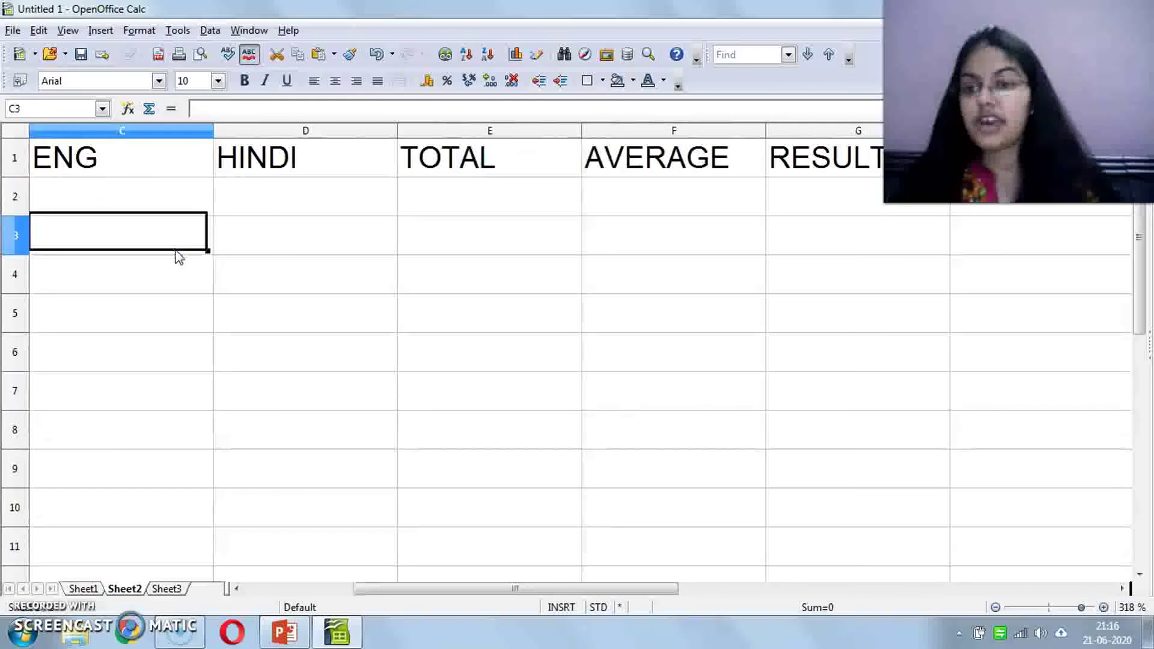
{"action": "left_click_drag", "start_coordinate": [380, 592], "coordinate": [248, 592]}
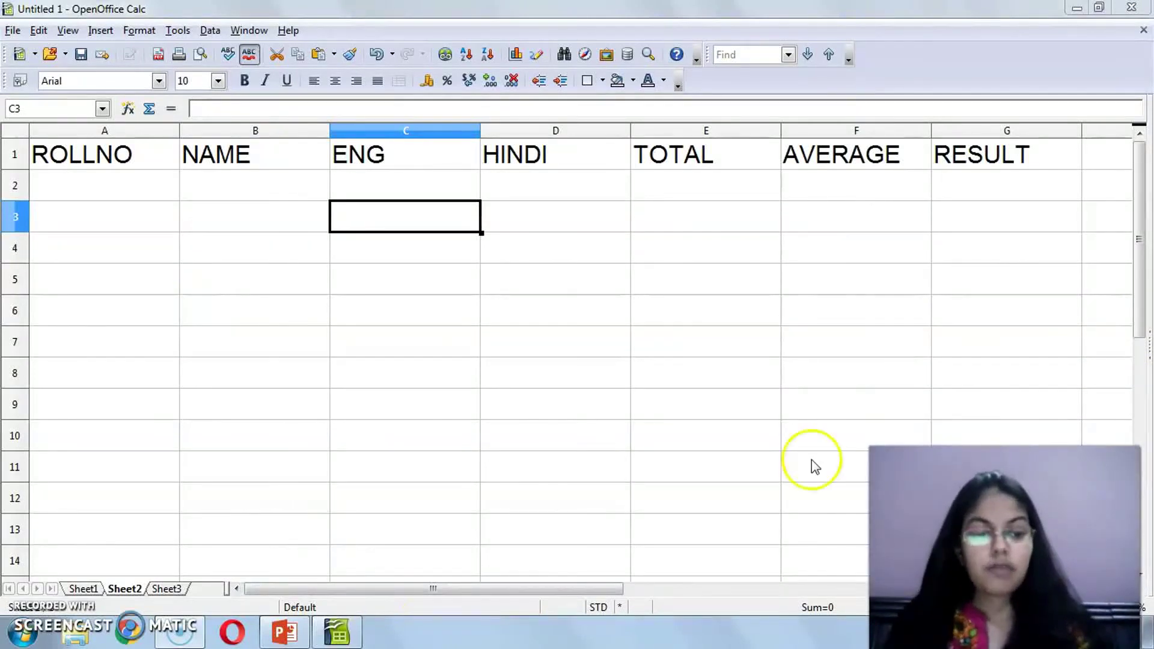
{"action": "left_click", "coordinate": [75, 182]}
{"action": "type", "text": "1"}
{"action": "key", "text": "Return"}
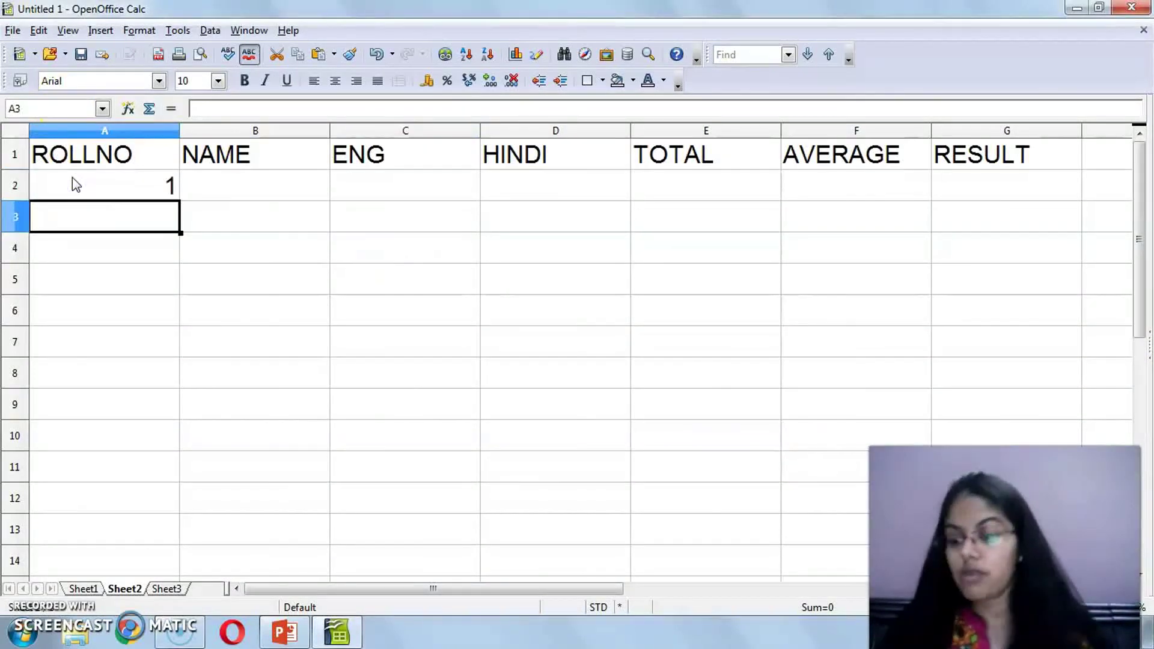
{"action": "type", "text": "2"}
{"action": "key", "text": "Return"}
{"action": "type", "text": "3"}
{"action": "key", "text": "Return"}
{"action": "type", "text": "4"}
{"action": "key", "text": "Return"}
{"action": "type", "text": "5"}
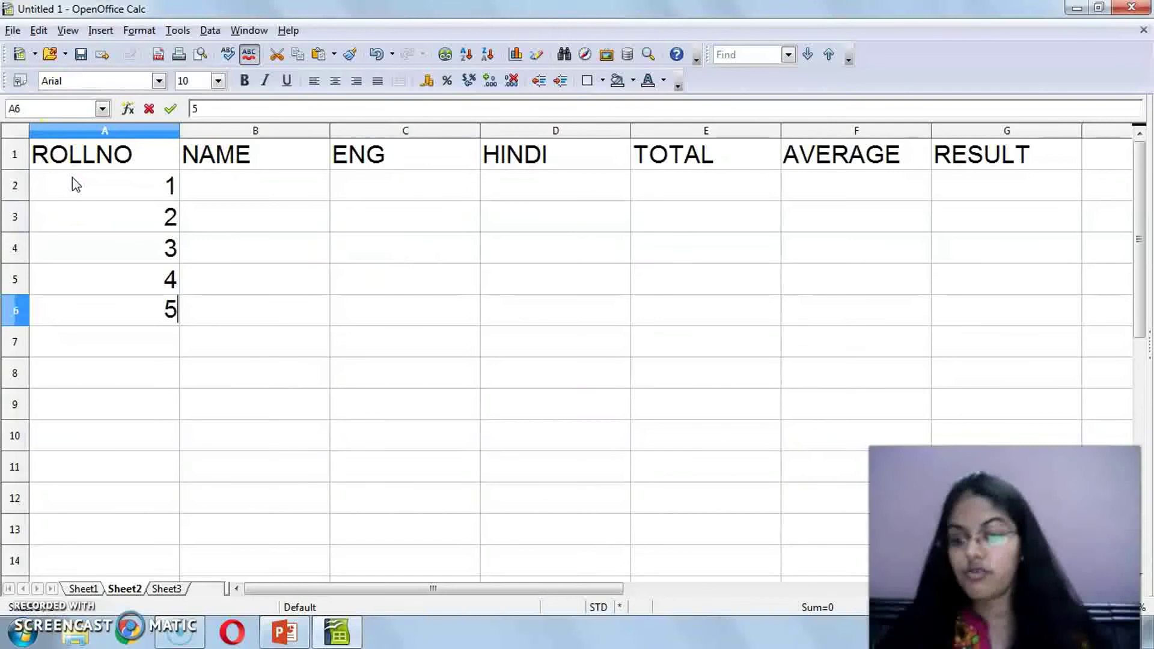
{"action": "key", "text": "Up"}
Enter the first student's name in cell B2 without the stray trailing digit.
{"action": "key", "text": "Right"}
{"action": "key", "text": "Up"}
{"action": "key", "text": "Up"}
{"action": "key", "text": "Up"}
{"action": "type", "text": "DHRU"}
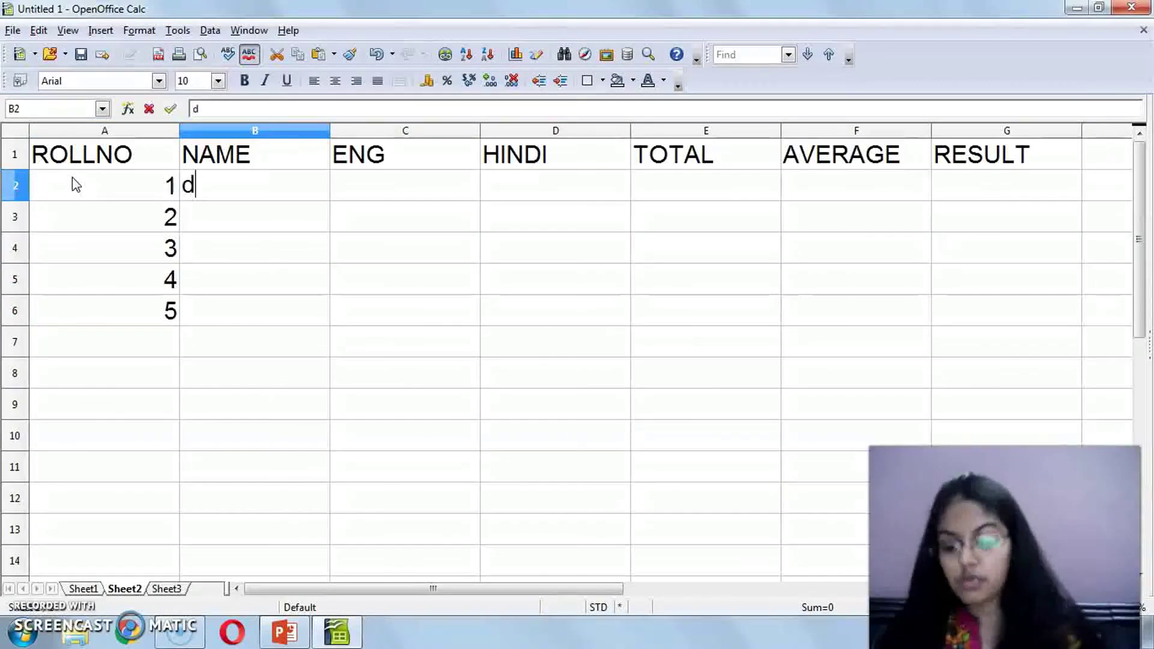
{"action": "type", "text": "V3"}
{"action": "key", "text": "Return"}
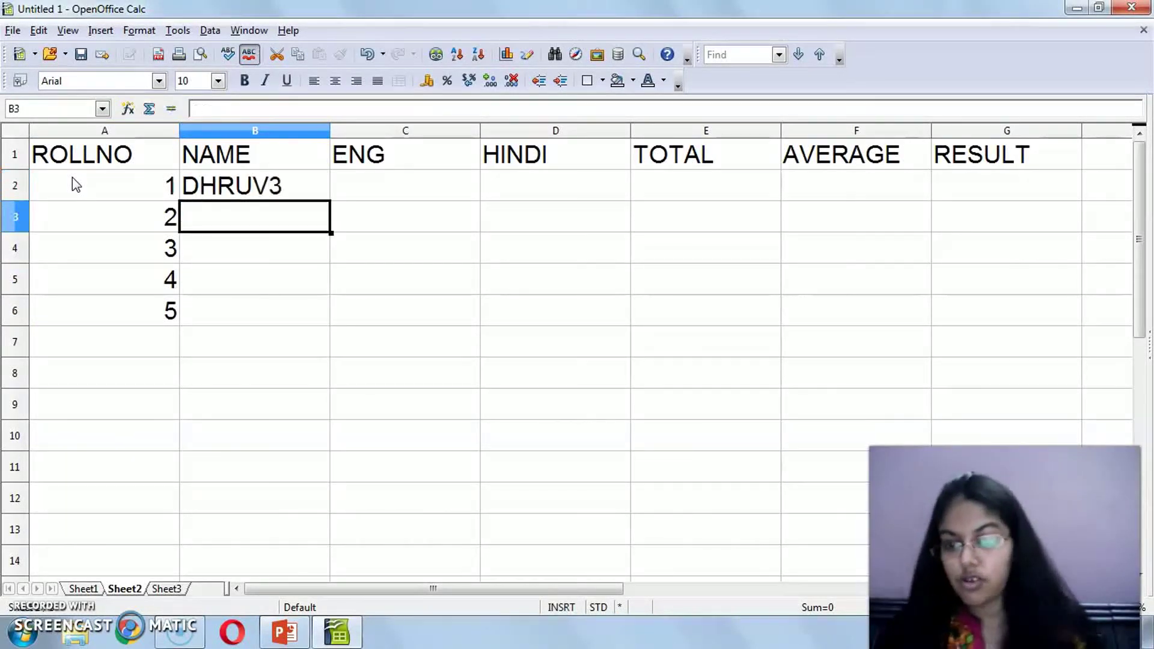
{"action": "key", "text": "Up"}
{"action": "key", "text": "F2"}
{"action": "key", "text": "BackSpace"}
{"action": "key", "text": "Return"}
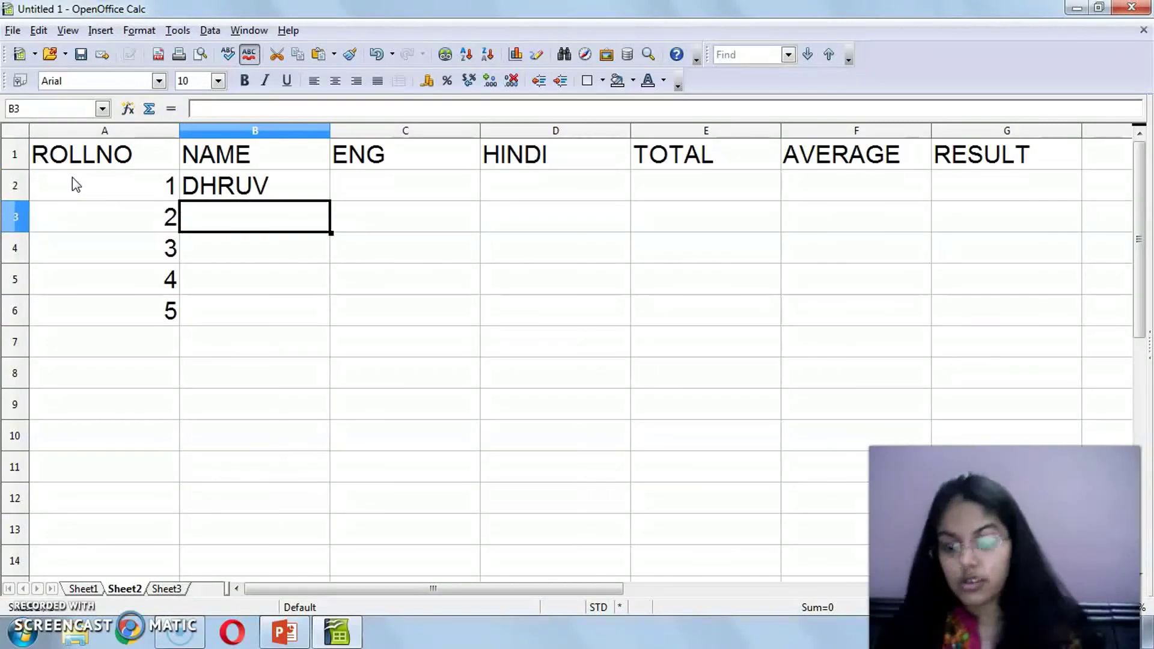
Enter the names of the remaining four students in cells B3 to B6.
{"action": "type", "text": "LAKSHAY"}
{"action": "key", "text": "Return"}
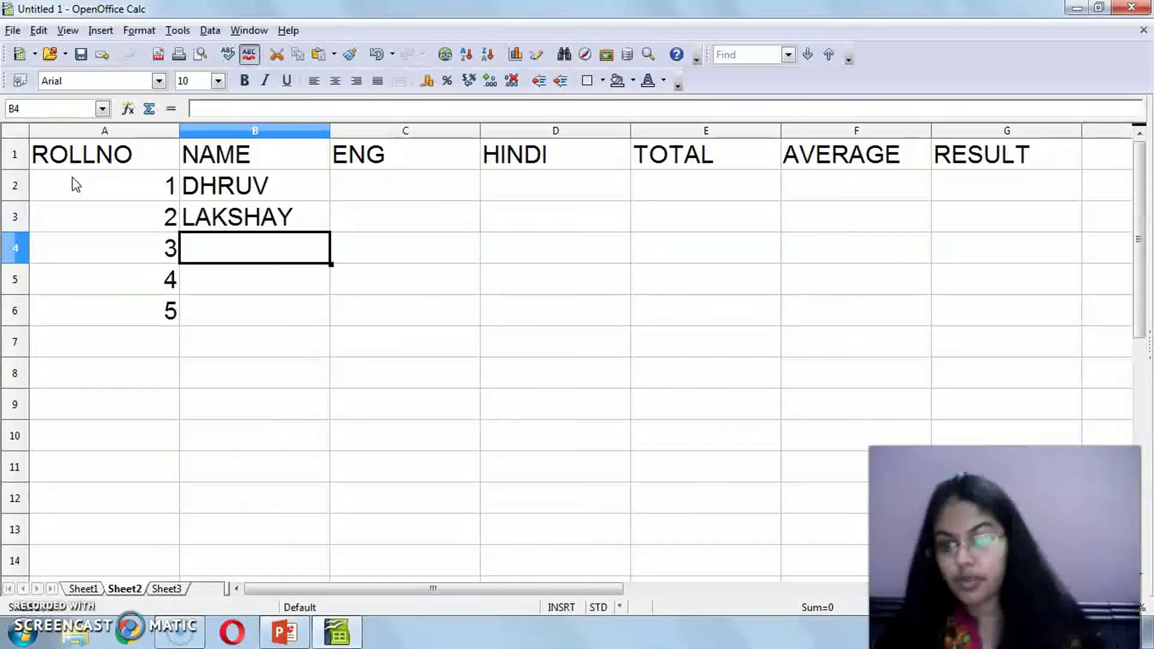
{"action": "type", "text": "POOJA"}
{"action": "key", "text": "Return"}
{"action": "type", "text": "NEHA"}
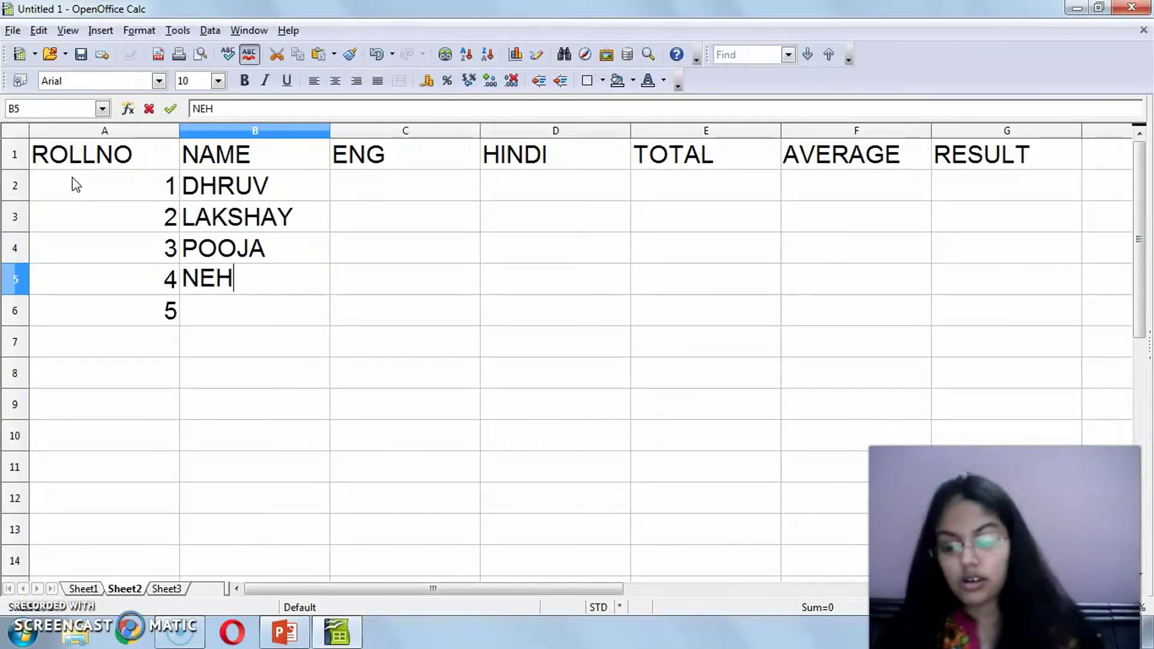
{"action": "key", "text": "Return"}
{"action": "type", "text": "SUMANB"}
{"action": "key", "text": "BackSpace"}
{"action": "type", "text": "="}
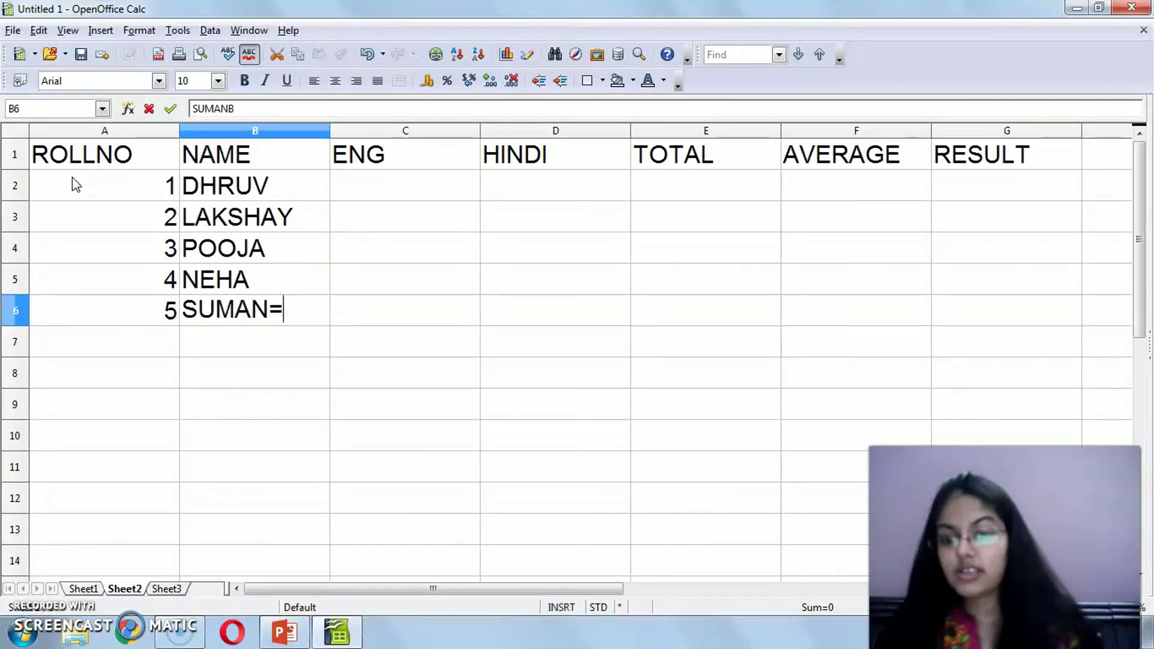
{"action": "key", "text": "Return"}
{"action": "key", "text": "Up"}
{"action": "key", "text": "BackSpace"}
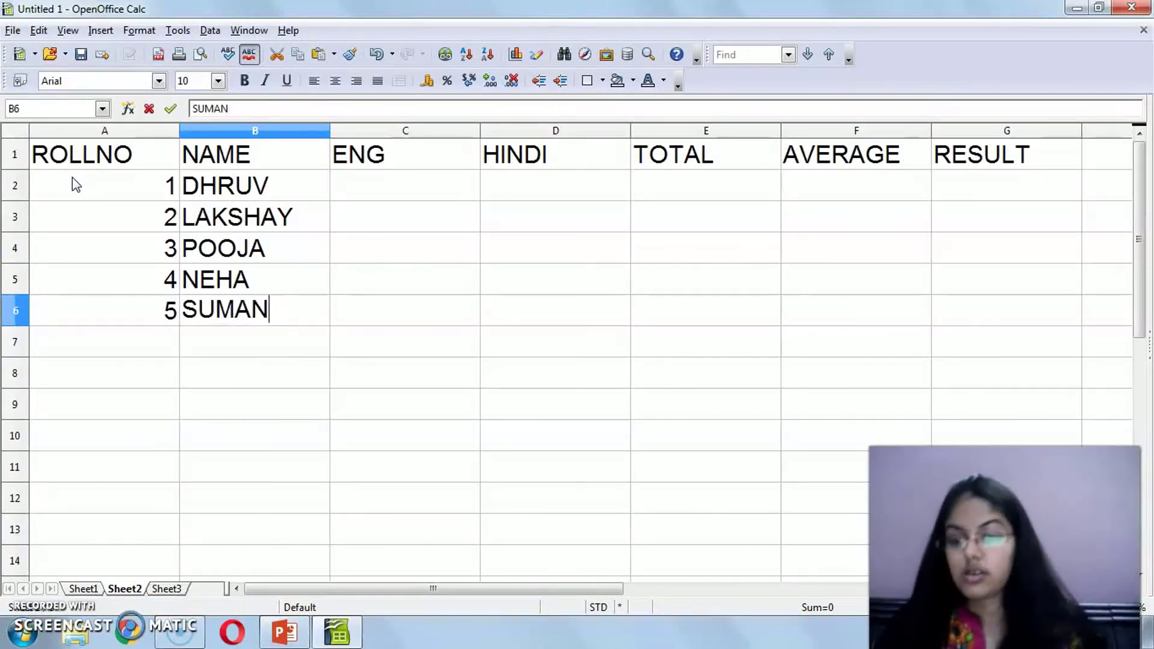
{"action": "key", "text": "Return"}
Enter the ENG marks 76, 45, 67, 45 and 45 in cells C2 to C6.
{"action": "key", "text": "Right"}
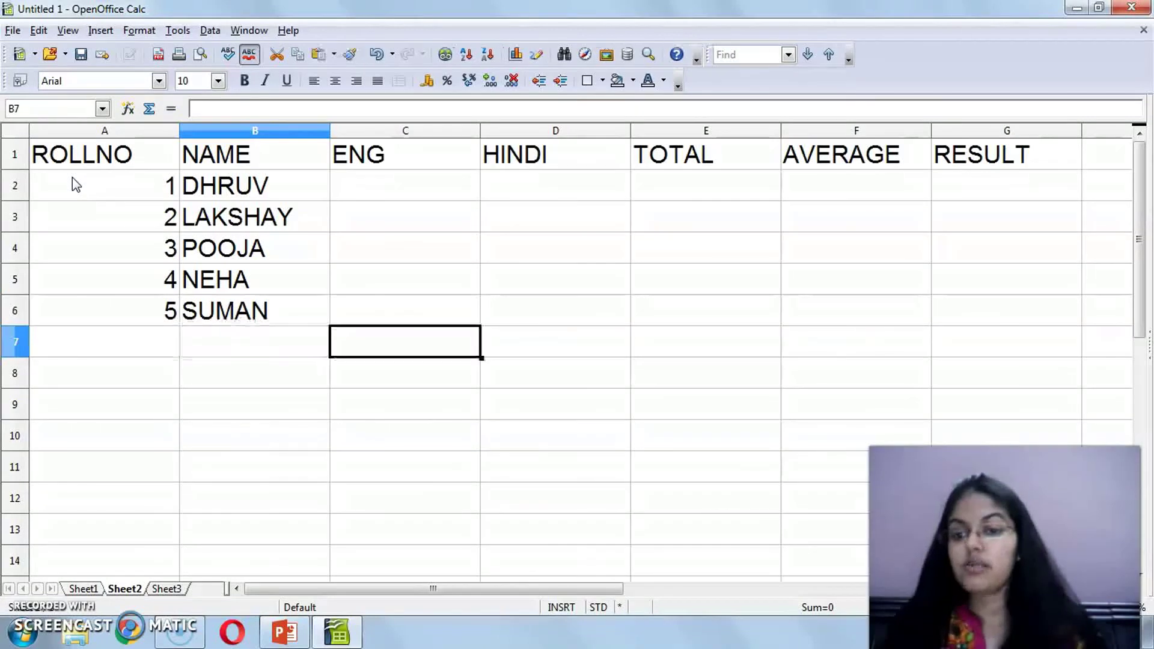
{"action": "key", "text": "Up"}
{"action": "key", "text": "Up"}
{"action": "key", "text": "Up"}
{"action": "key", "text": "Up"}
{"action": "key", "text": "Up"}
{"action": "type", "text": "76"}
{"action": "key", "text": "Return"}
{"action": "type", "text": "45"}
{"action": "key", "text": "Return"}
{"action": "type", "text": "67"}
{"action": "key", "text": "Return"}
{"action": "type", "text": "45 45"}
{"action": "key", "text": "Return"}
Enter the HINDI marks 45, 76, 45, 78 and 23 in cells D2 to D6, and select cell E2.
{"action": "key", "text": "Right"}
{"action": "key", "text": "Up"}
{"action": "key", "text": "Up"}
{"action": "key", "text": "Up"}
{"action": "key", "text": "Up"}
{"action": "key", "text": "Up"}
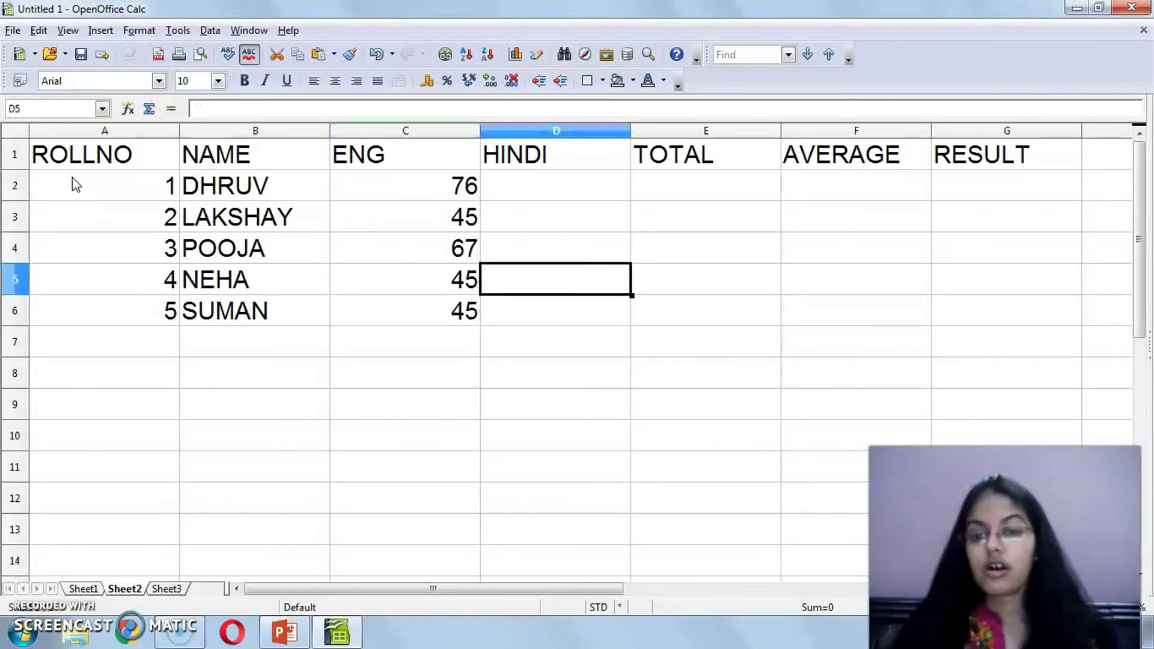
{"action": "type", "text": "87"}
{"action": "key", "text": "BackSpace"}
{"action": "key", "text": "BackSpace"}
{"action": "type", "text": "45"}
{"action": "key", "text": "Return"}
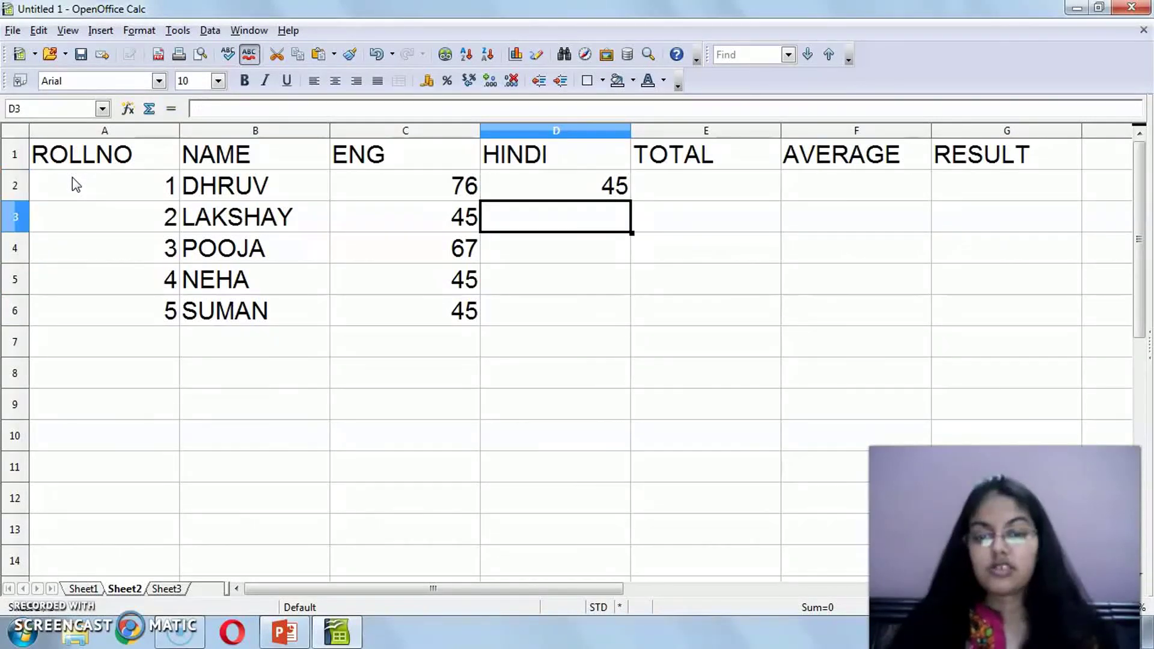
{"action": "type", "text": "76"}
{"action": "key", "text": "Return"}
{"action": "type", "text": "45"}
{"action": "key", "text": "Return"}
{"action": "type", "text": "78"}
{"action": "key", "text": "Return"}
{"action": "type", "text": "23"}
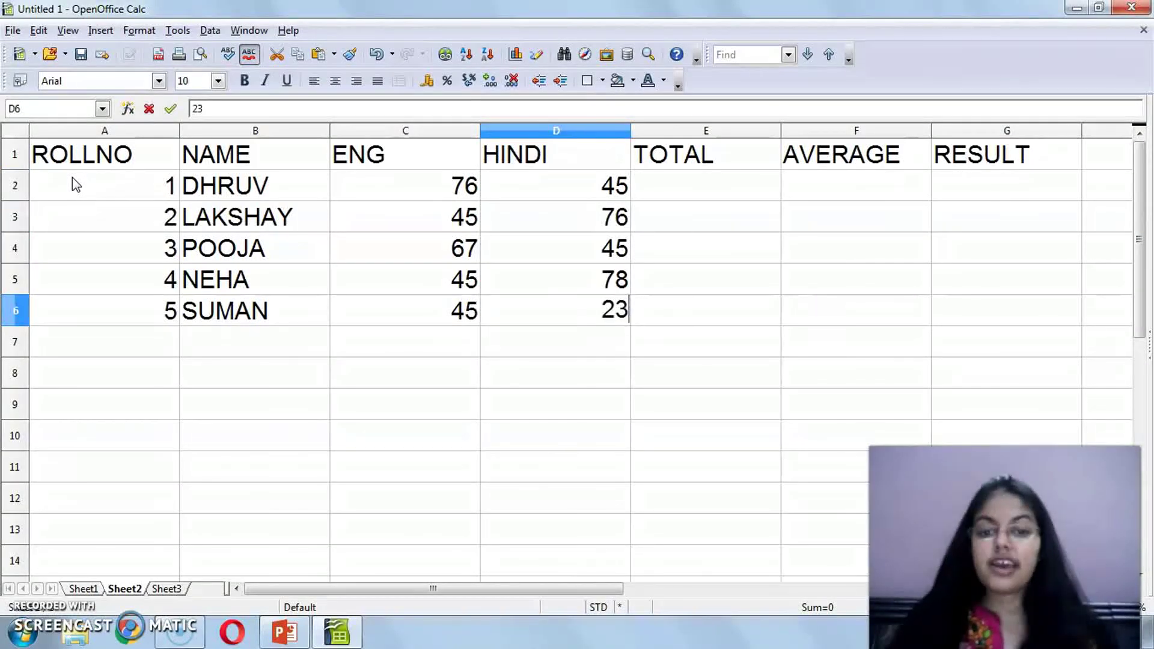
{"action": "key", "text": "Right"}
{"action": "key", "text": "Up"}
{"action": "key", "text": "Up"}
{"action": "key", "text": "Up"}
{"action": "key", "text": "Up"}
{"action": "type", "text": "=SUM"}
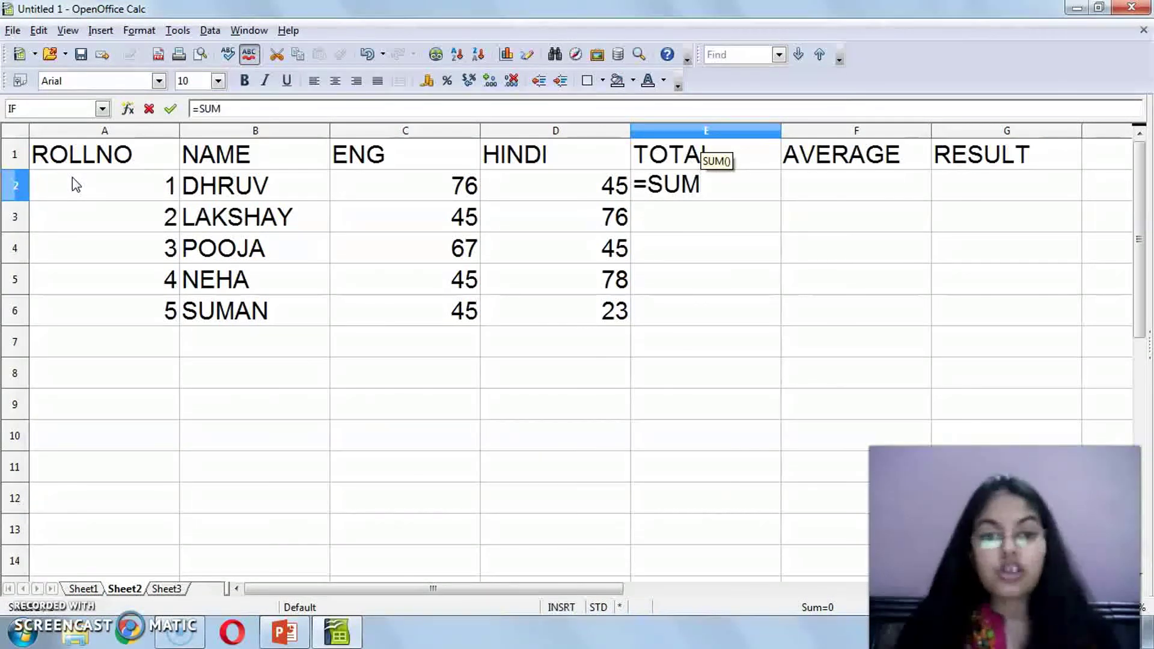
{"action": "type", "text": "("}
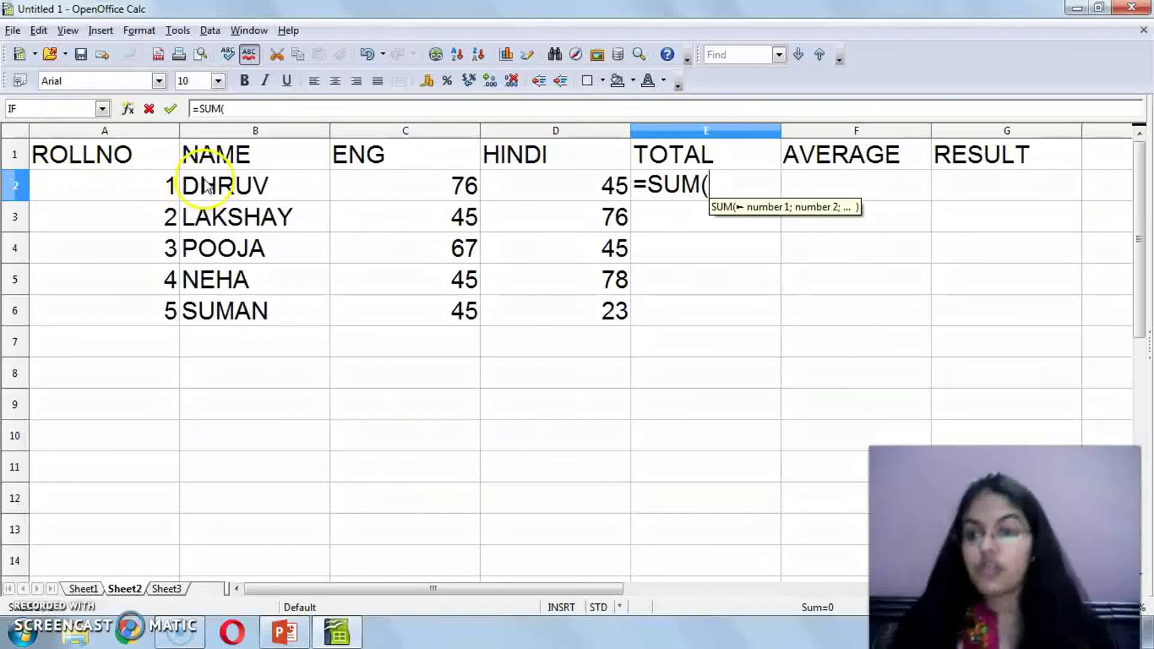
{"action": "left_click_drag", "start_coordinate": [417, 185], "coordinate": [518, 173]}
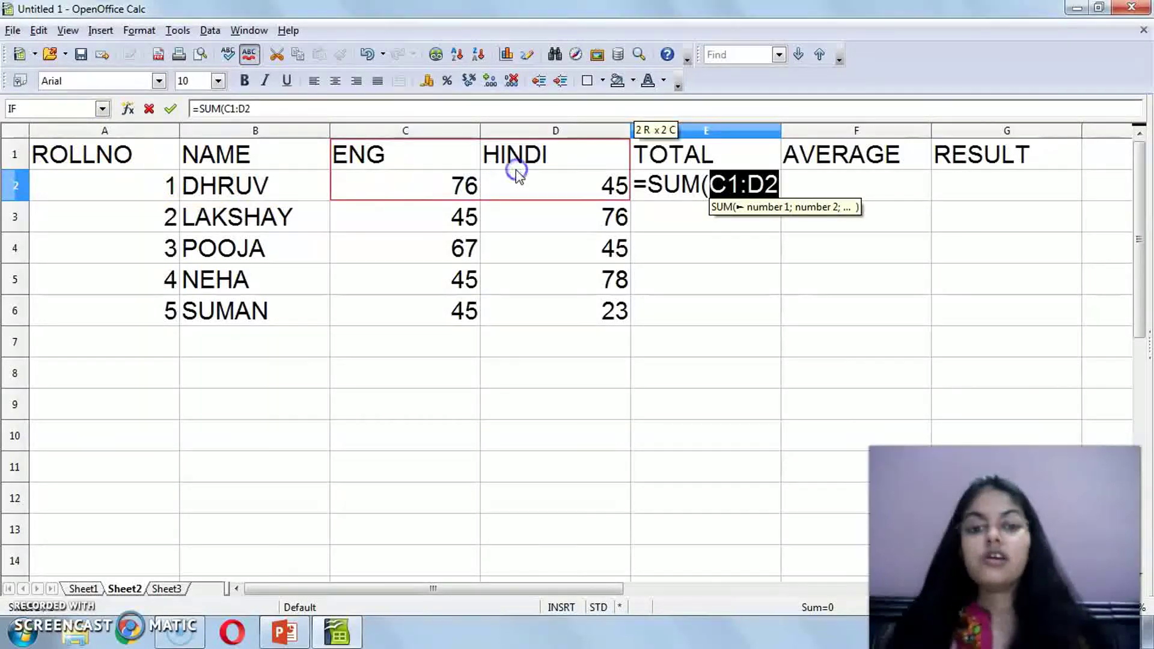
{"action": "left_click", "coordinate": [775, 181]}
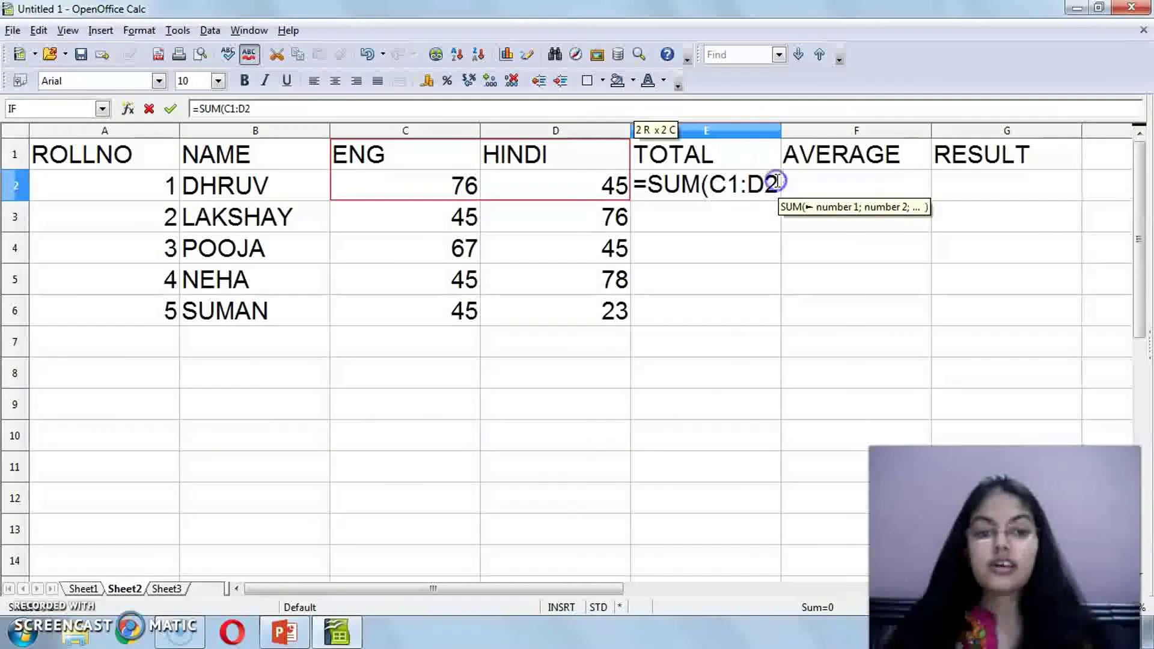
{"action": "key", "text": "BackSpace"}
{"action": "key", "text": "BackSpace"}
{"action": "left_click", "coordinate": [751, 188]}
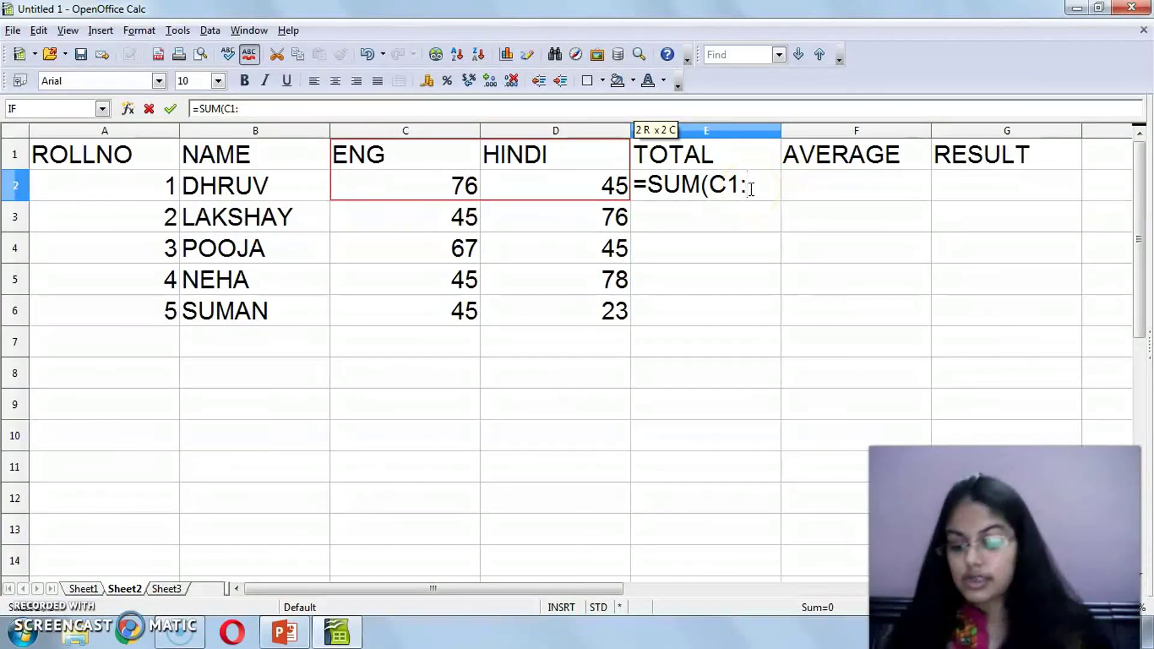
{"action": "type", "text": "d"}
{"action": "type", "text": "1"}
{"action": "key", "text": "BackSpace"}
{"action": "key", "text": "BackSpace"}
{"action": "key", "text": "BackSpace"}
{"action": "key", "text": "BackSpace"}
{"action": "key", "text": "BackSpace"}
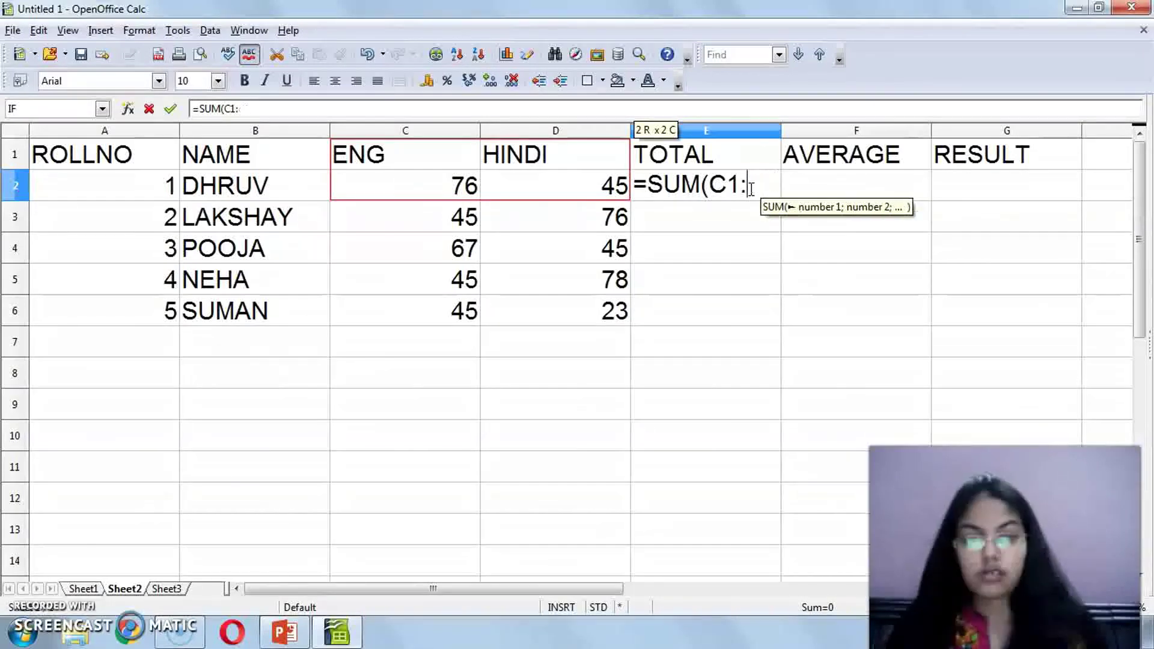
{"action": "key", "text": "Escape"}
Total the first student's ENG and HINDI marks in cell E2 with a SUM formula over C2:D2.
{"action": "type", "text": "=S"}
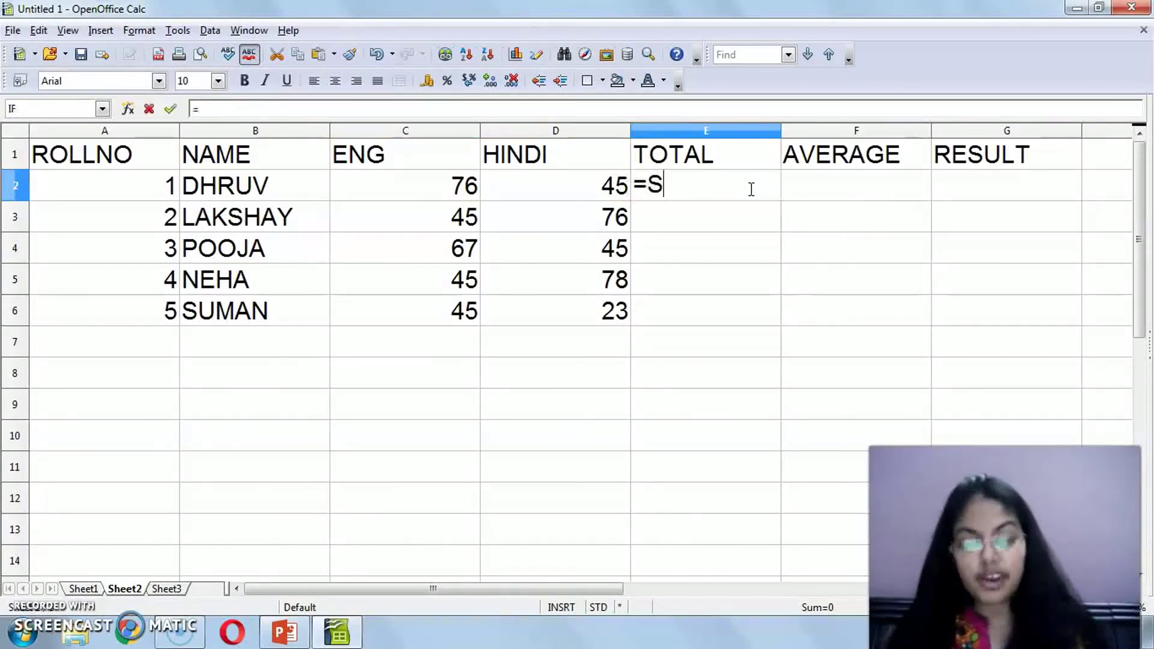
{"action": "type", "text": "UM("}
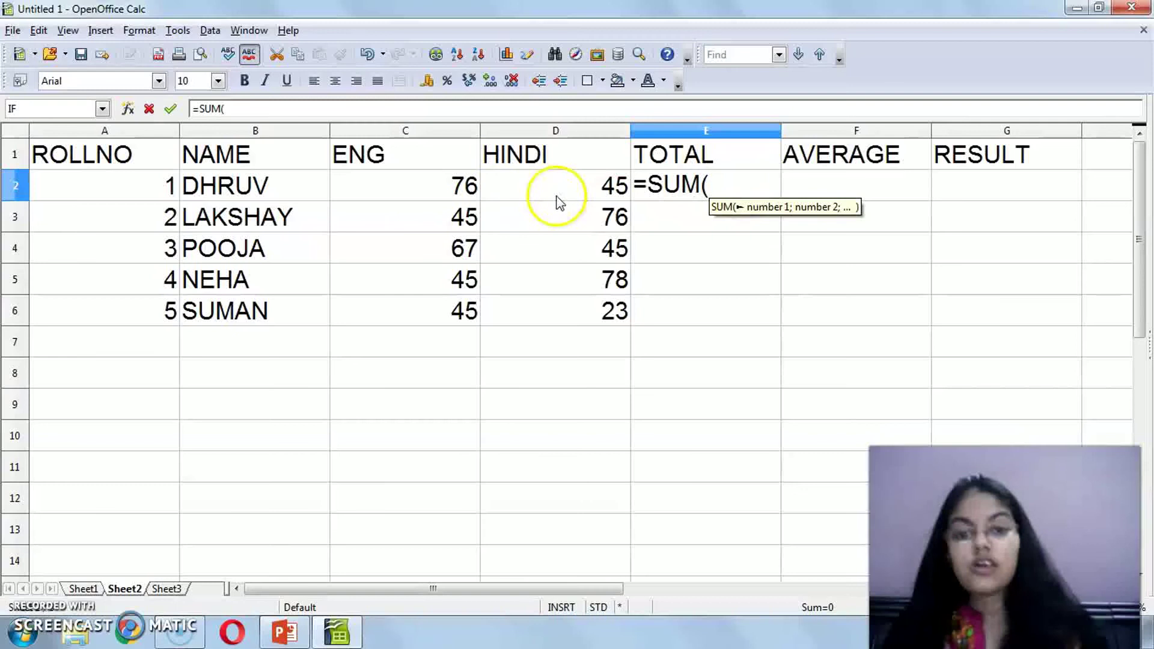
{"action": "left_click_drag", "start_coordinate": [430, 192], "coordinate": [524, 195]}
{"action": "type", "text": ")"}
{"action": "key", "text": "Return"}
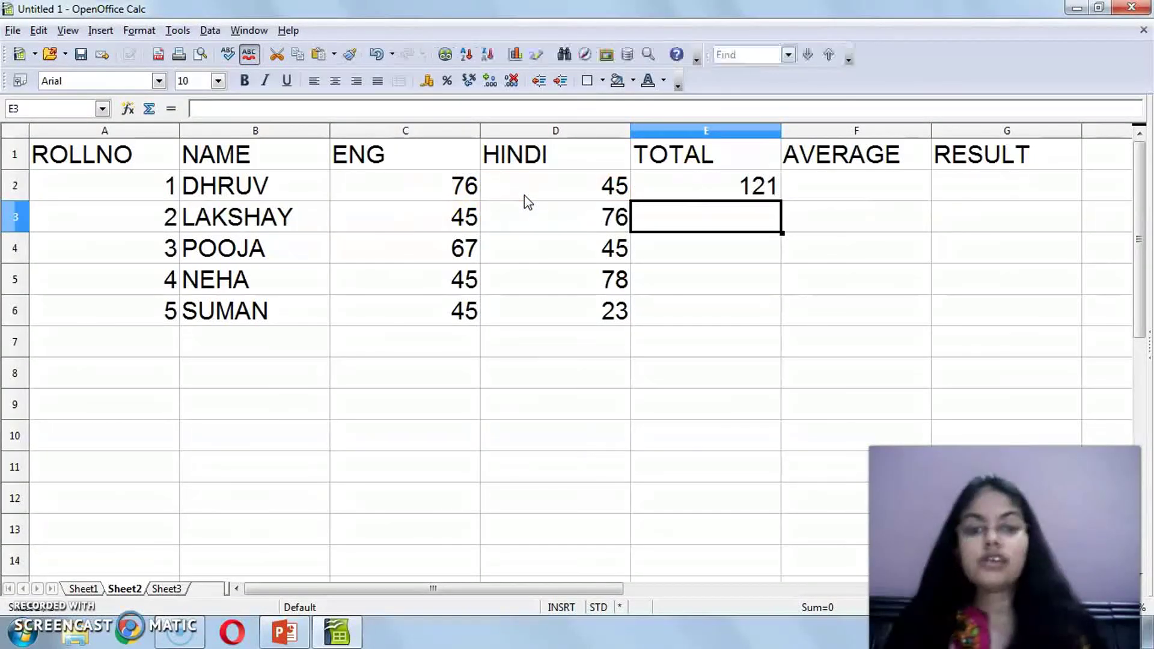
Enter =SUM(C3:D3) in cell E3 and fill the formula down to cell E6.
{"action": "type", "text": "=SUM"}
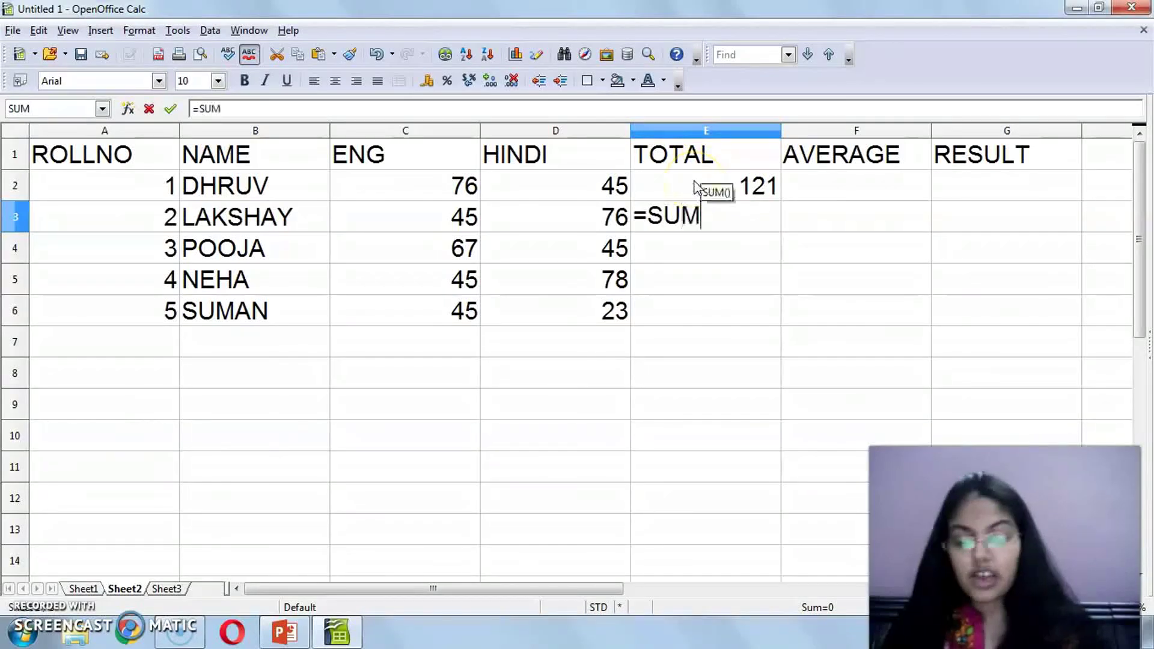
{"action": "type", "text": "("}
{"action": "left_click_drag", "start_coordinate": [402, 215], "coordinate": [515, 220]}
{"action": "type", "text": ")"}
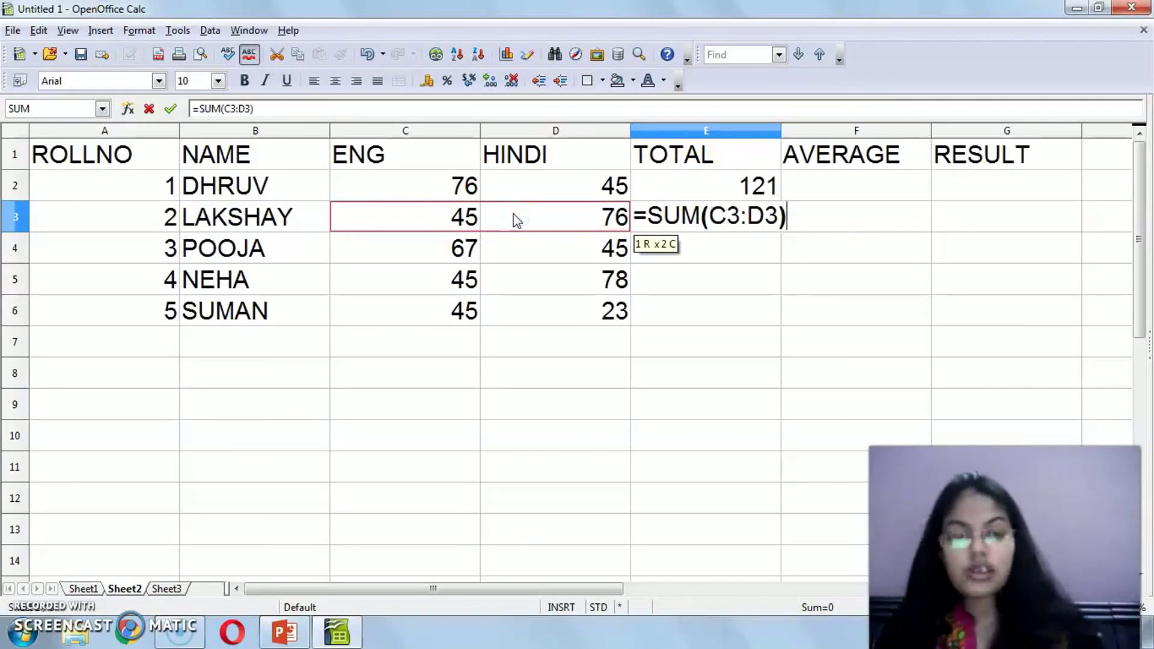
{"action": "key", "text": "Return"}
{"action": "left_click", "coordinate": [721, 215]}
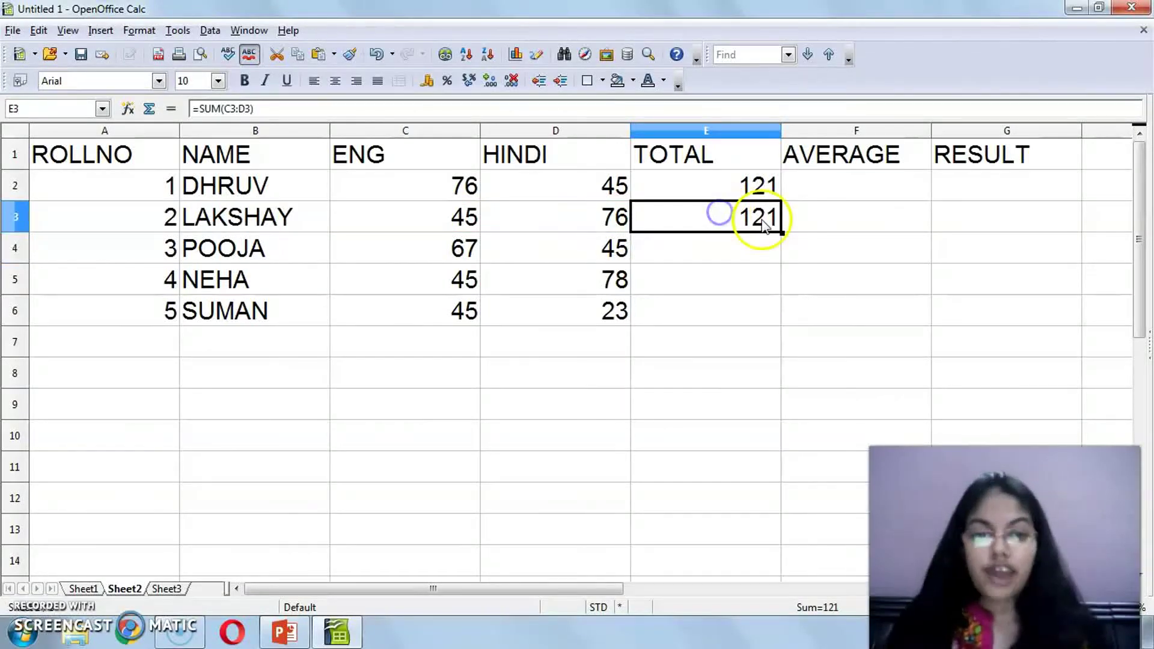
{"action": "left_click_drag", "start_coordinate": [781, 232], "coordinate": [775, 325]}
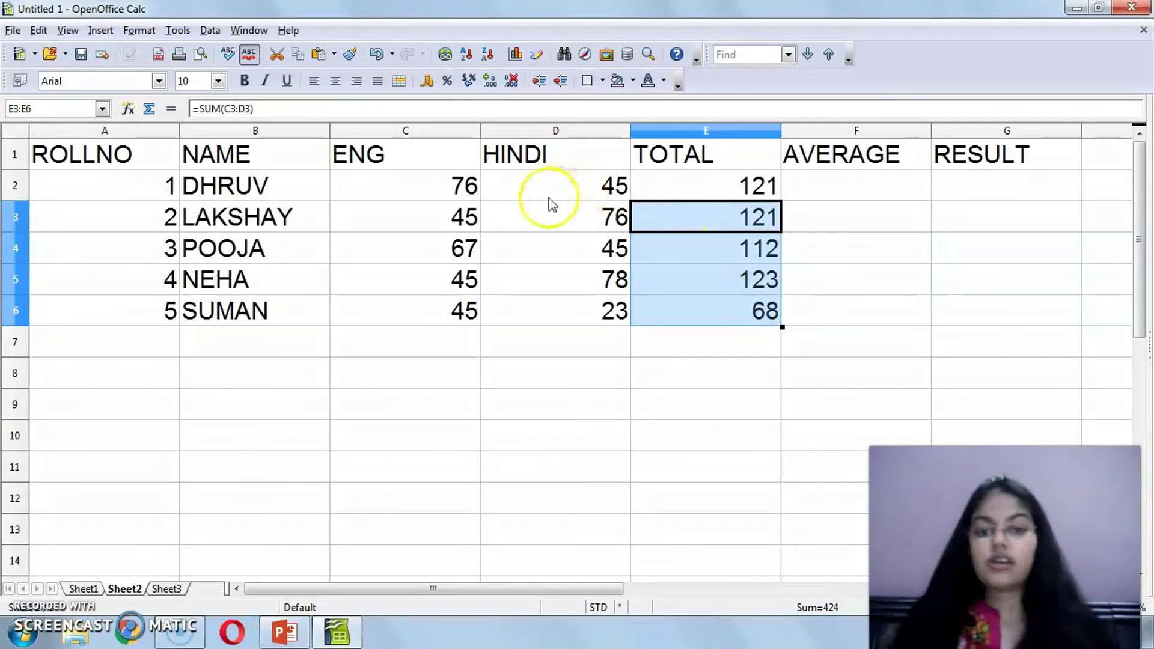
Change the second student's ENG mark in cell C3 to 40 and check the total in E3.
{"action": "left_click", "coordinate": [540, 221]}
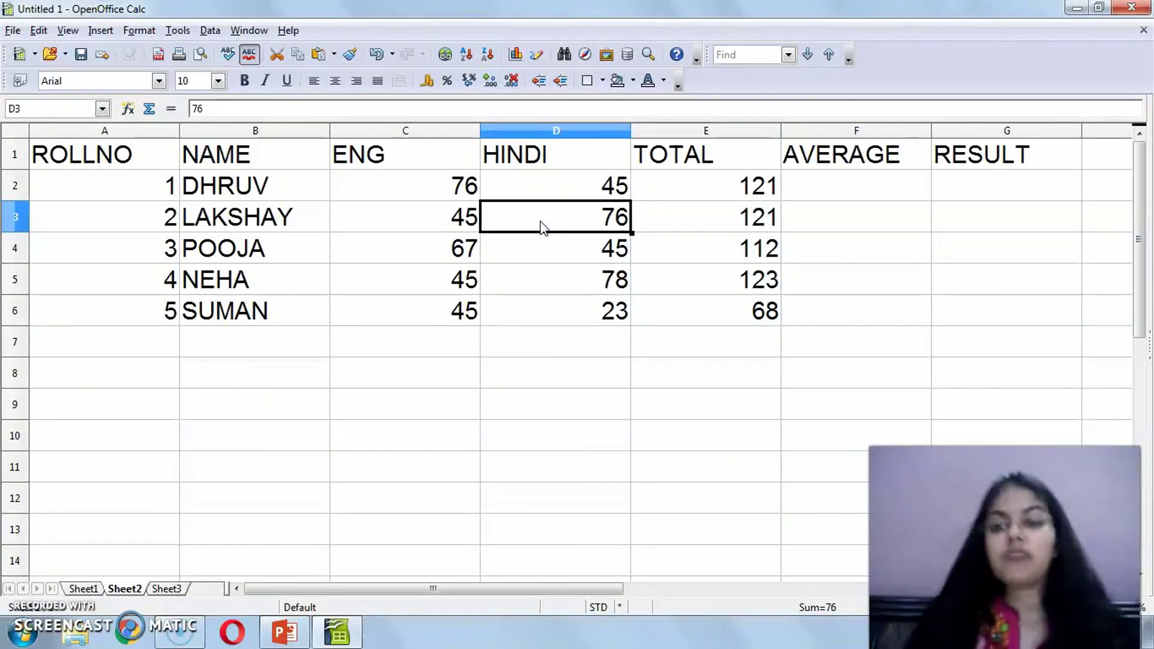
{"action": "left_click", "coordinate": [418, 215]}
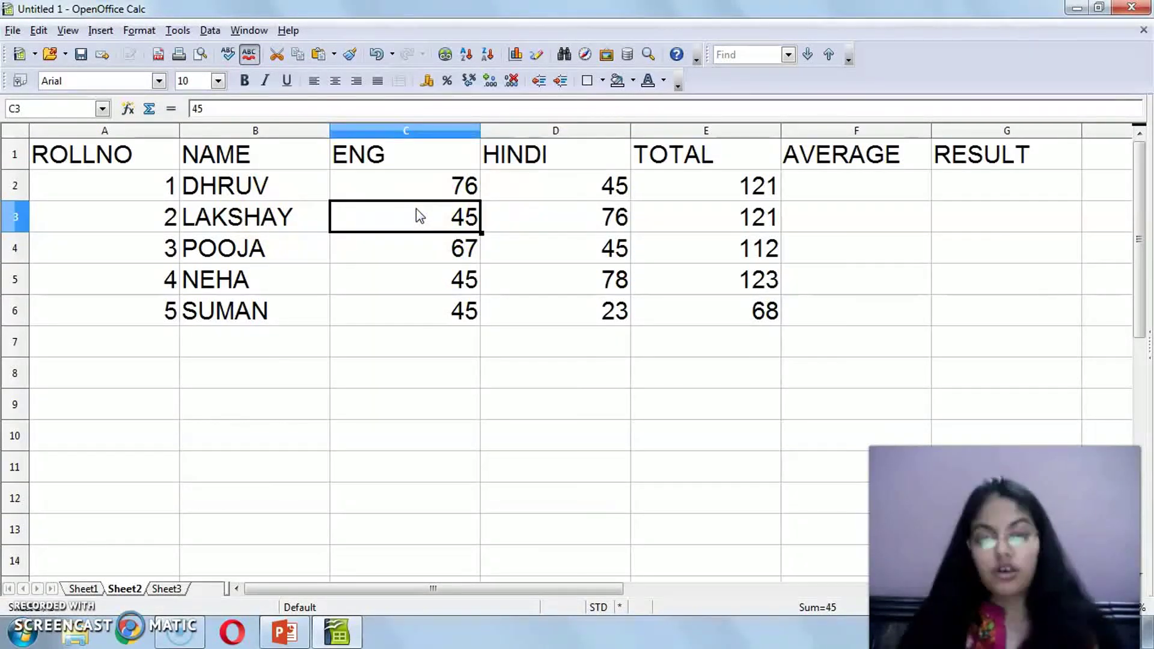
{"action": "type", "text": "4"}
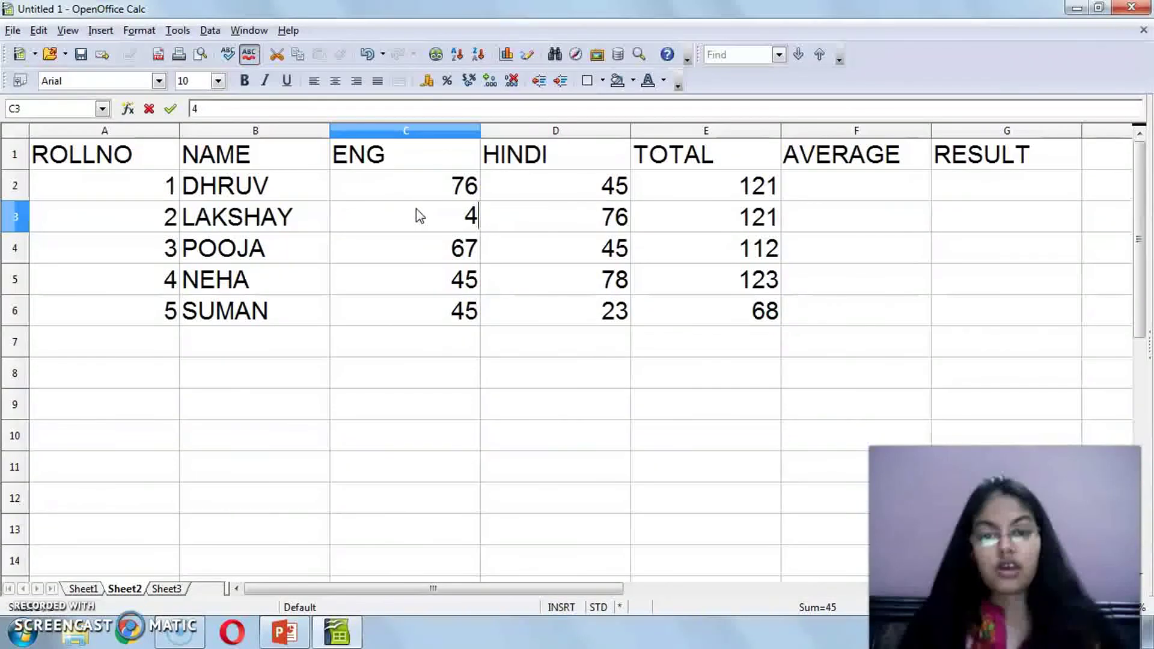
{"action": "type", "text": "0"}
{"action": "key", "text": "Return"}
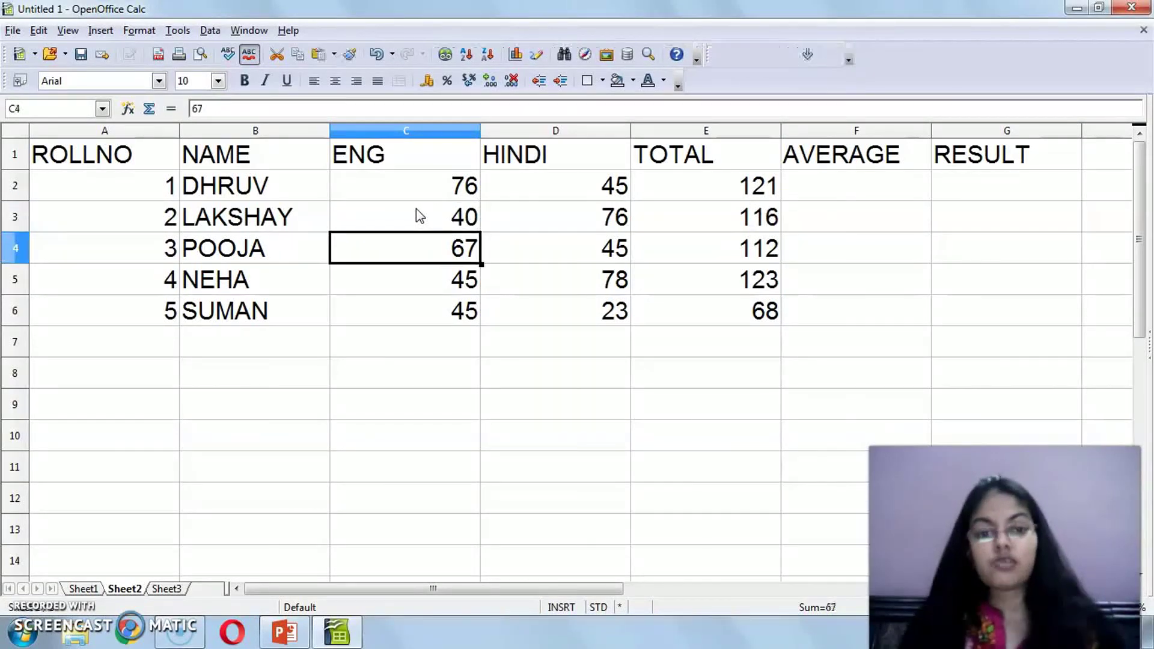
{"action": "left_click", "coordinate": [687, 215]}
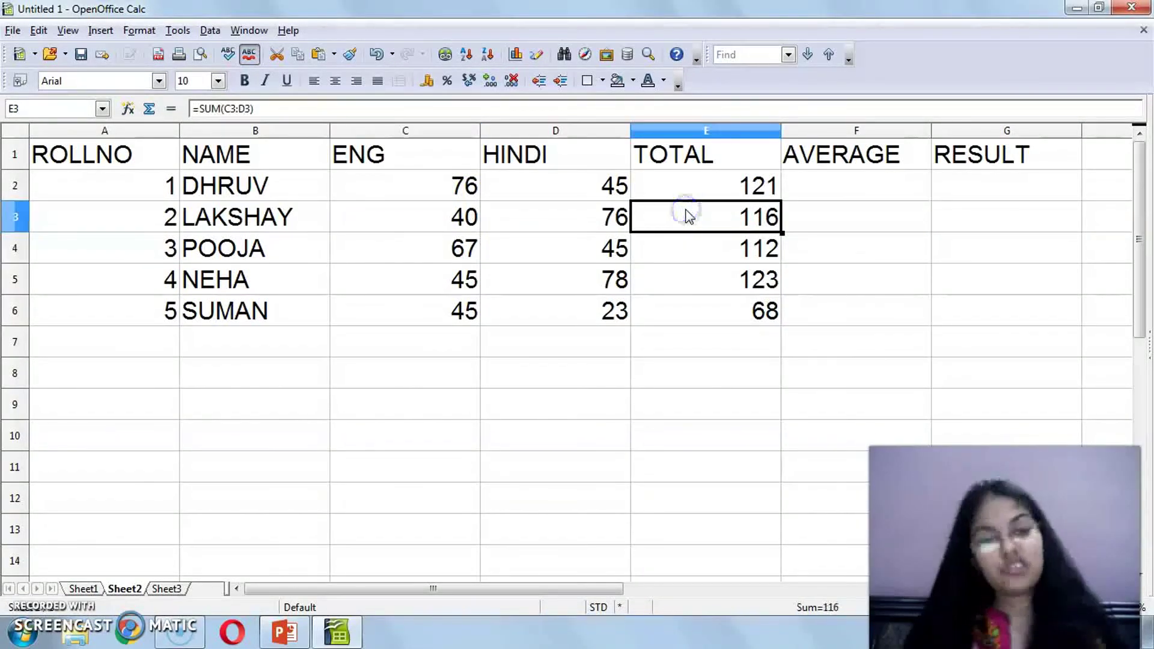
Make the headings in cells A1 to G1 bold.
{"action": "left_click_drag", "start_coordinate": [973, 151], "coordinate": [159, 144]}
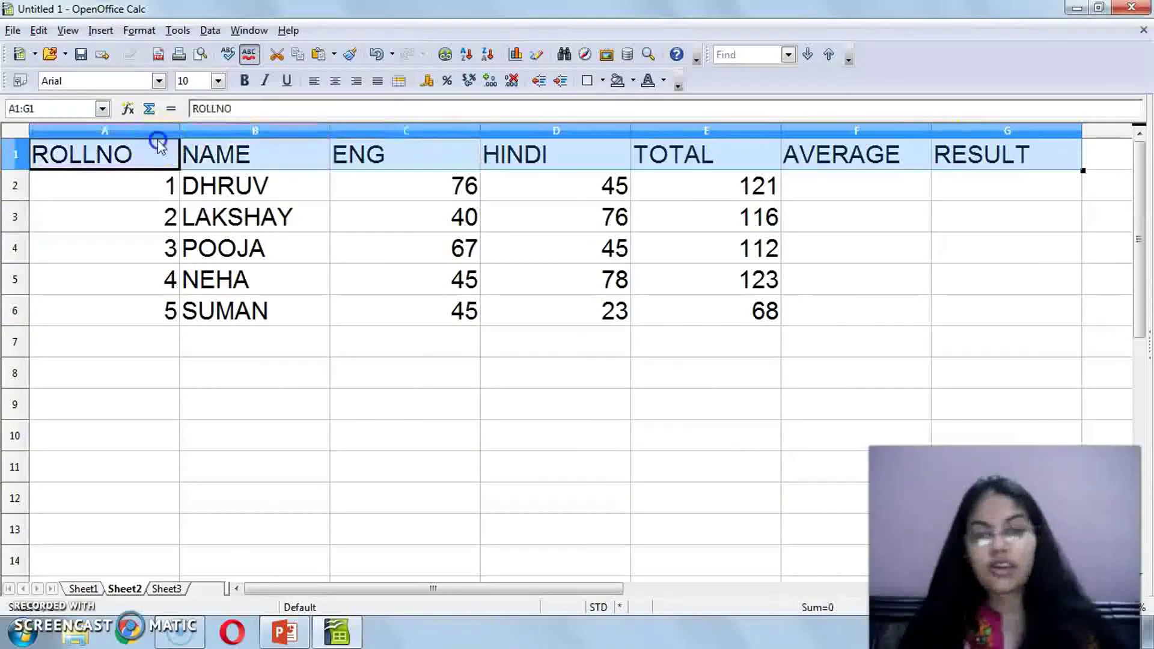
{"action": "key", "text": "ctrl+b"}
{"action": "left_click", "coordinate": [445, 342]}
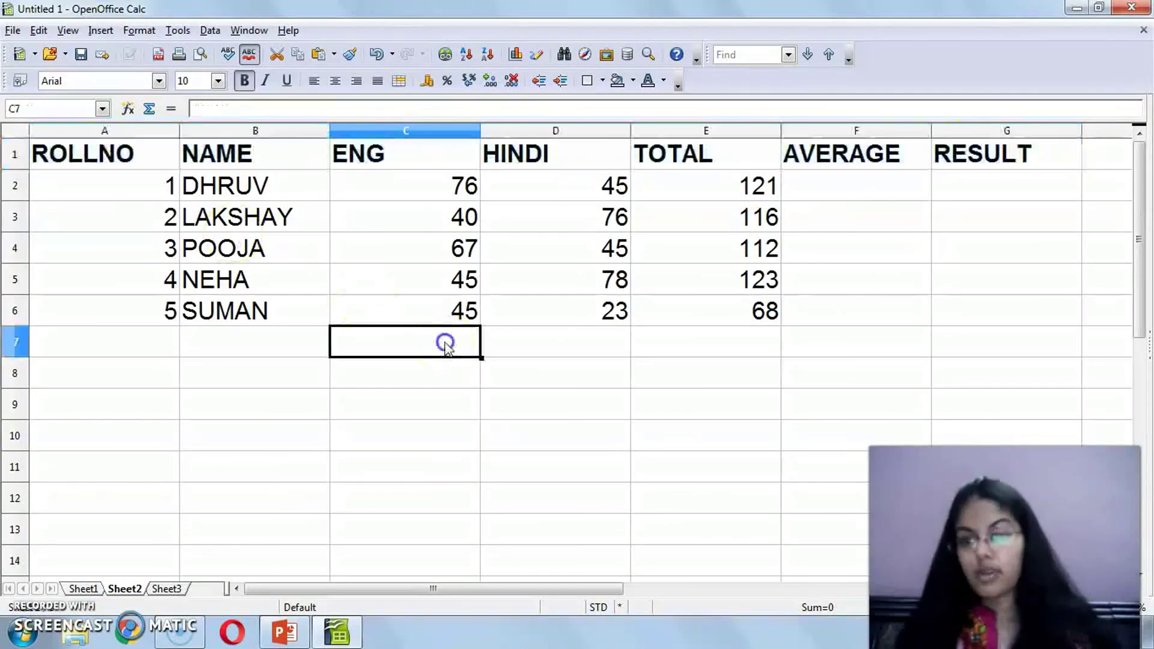
Enter =AVERAGE(C2:D2) in cell F2 and fill the formula down to cell F6.
{"action": "left_click", "coordinate": [843, 185]}
{"action": "type", "text": "=AV"}
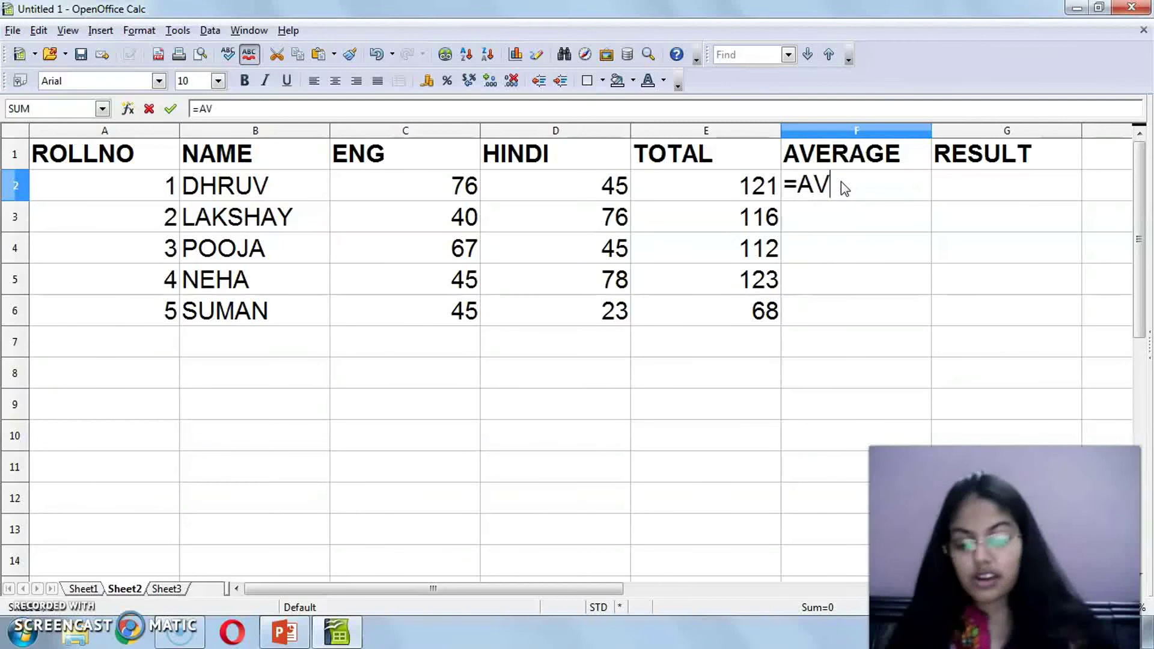
{"action": "type", "text": "ERAGE("}
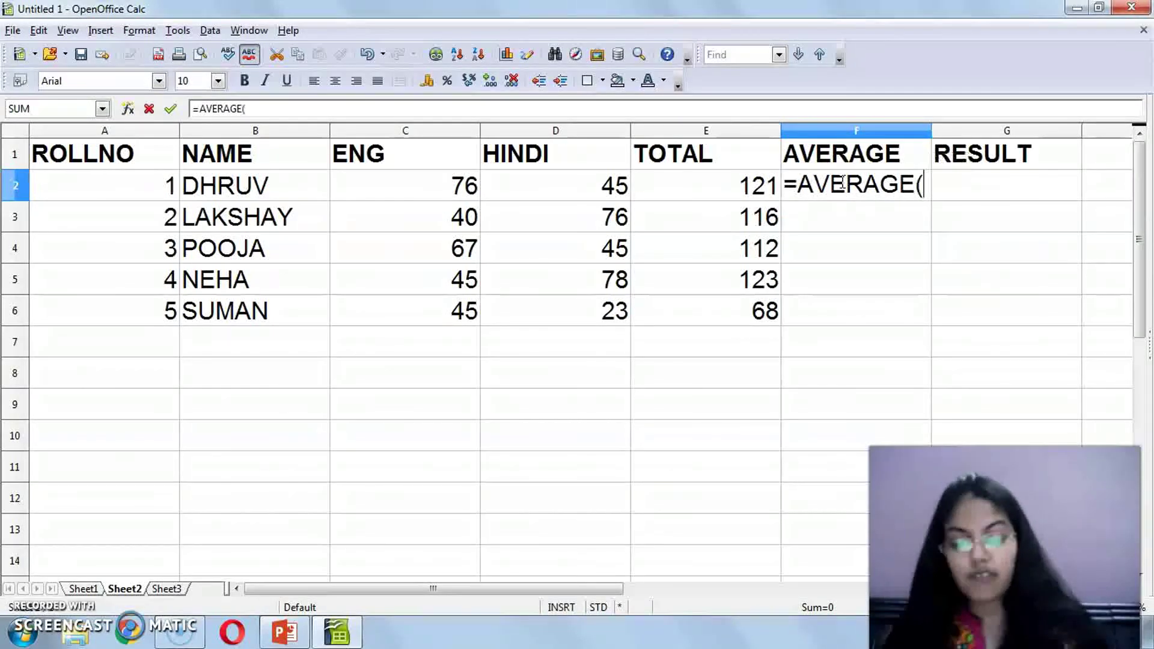
{"action": "left_click_drag", "start_coordinate": [458, 188], "coordinate": [535, 180]}
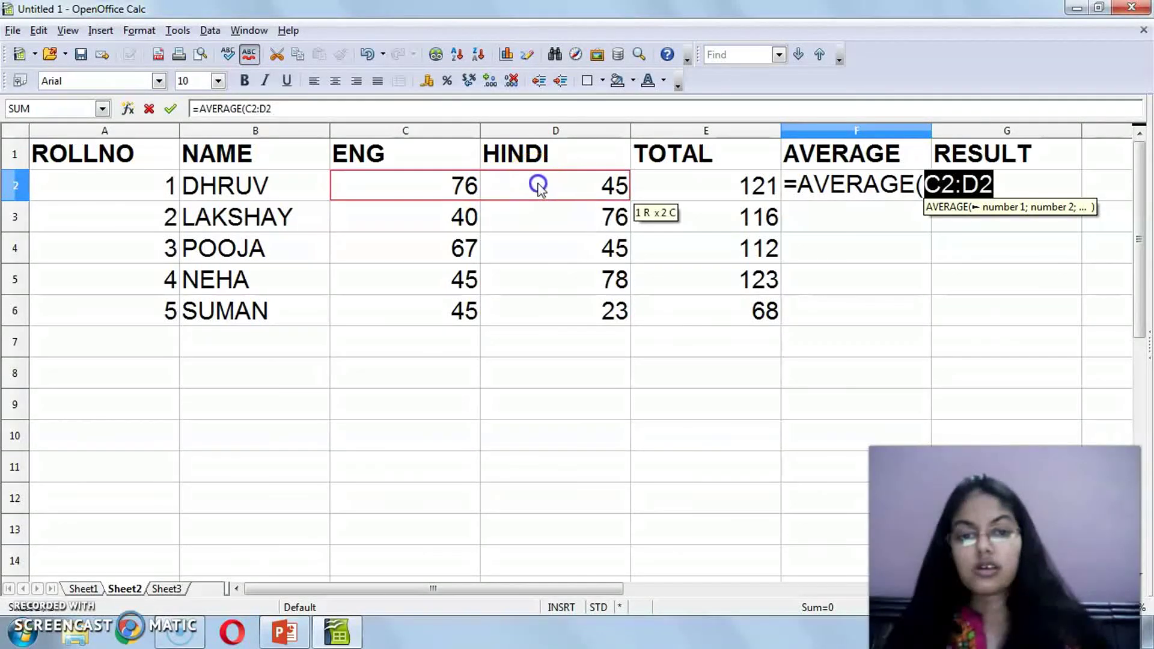
{"action": "type", "text": ")"}
{"action": "key", "text": "Return"}
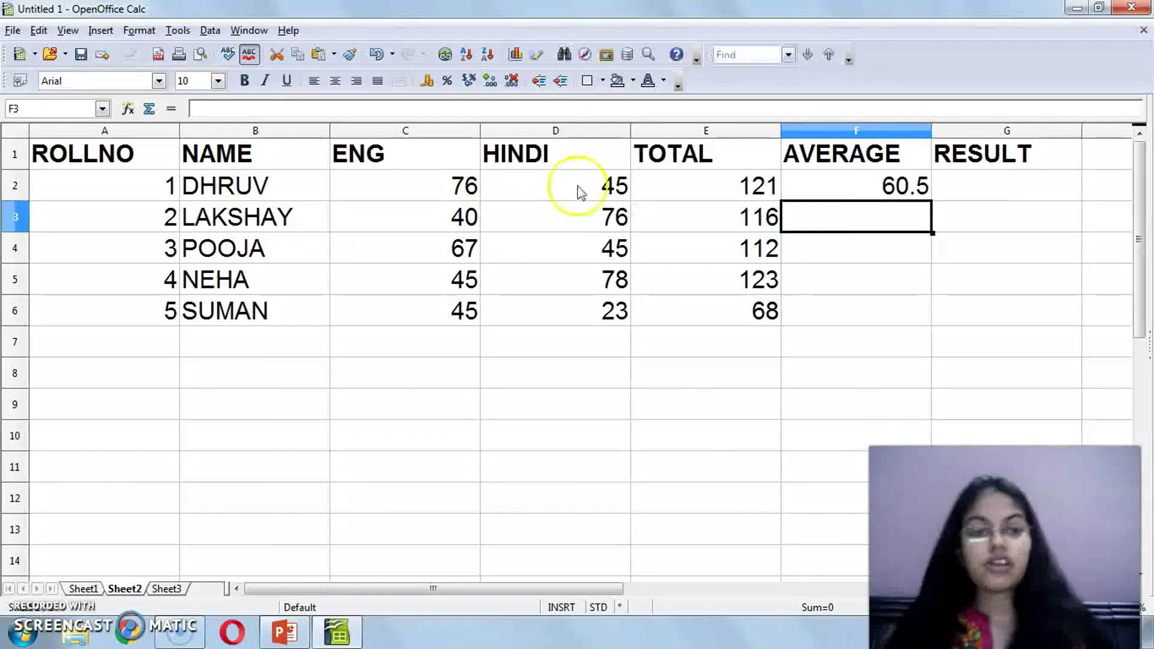
{"action": "left_click", "coordinate": [790, 189]}
{"action": "left_click_drag", "start_coordinate": [932, 202], "coordinate": [912, 323]}
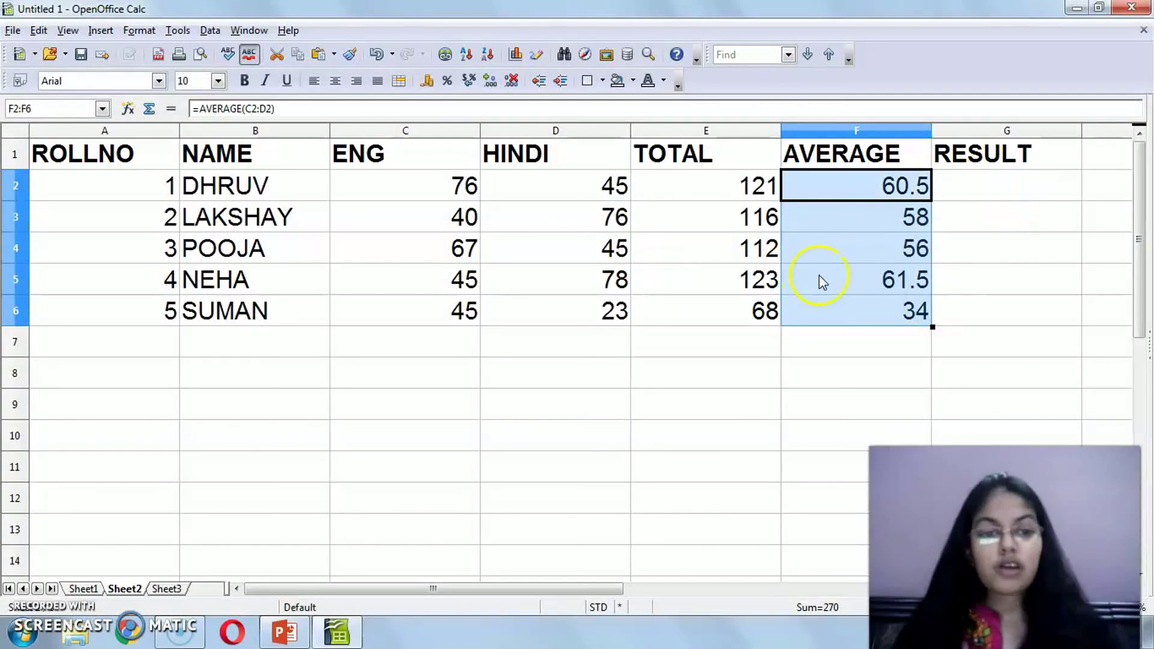
Change the third student's ENG mark in cell C4 to 2 and check the total in E4 and average in F4.
{"action": "left_click", "coordinate": [462, 249]}
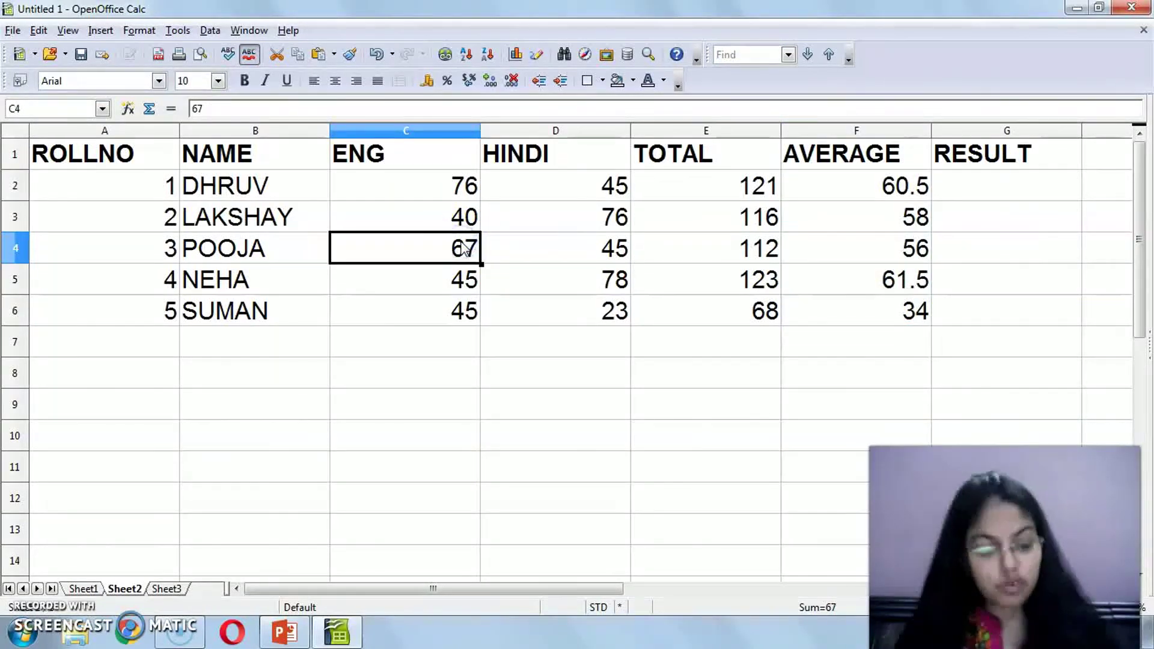
{"action": "type", "text": "2"}
{"action": "key", "text": "Return"}
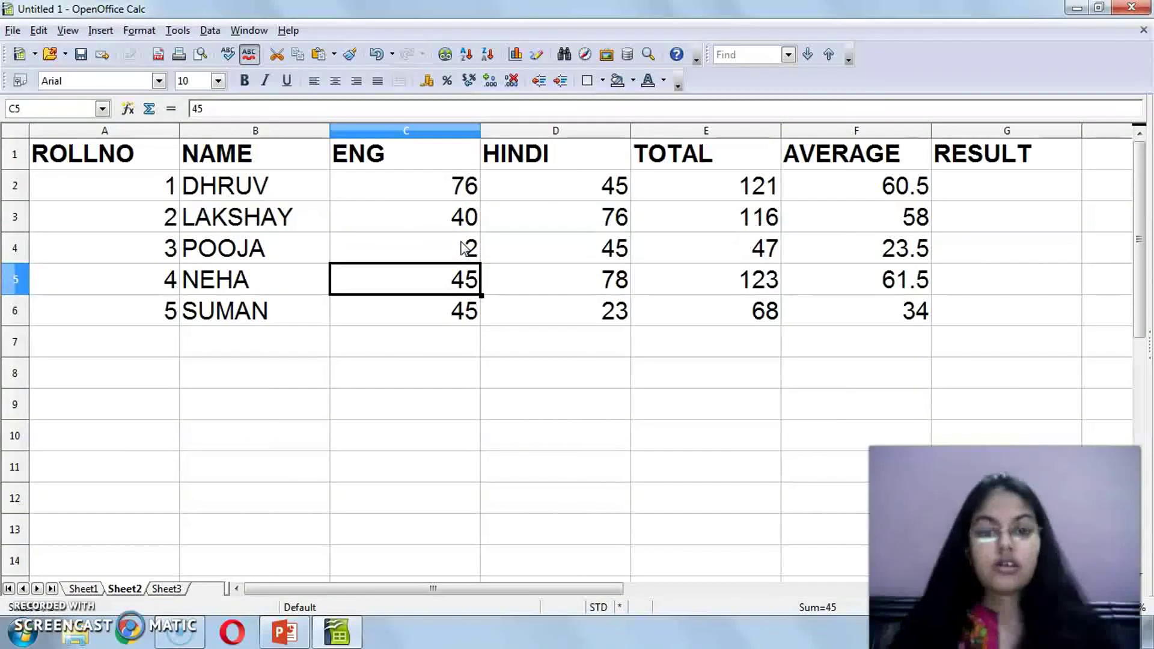
{"action": "left_click", "coordinate": [708, 248]}
{"action": "left_click", "coordinate": [863, 248]}
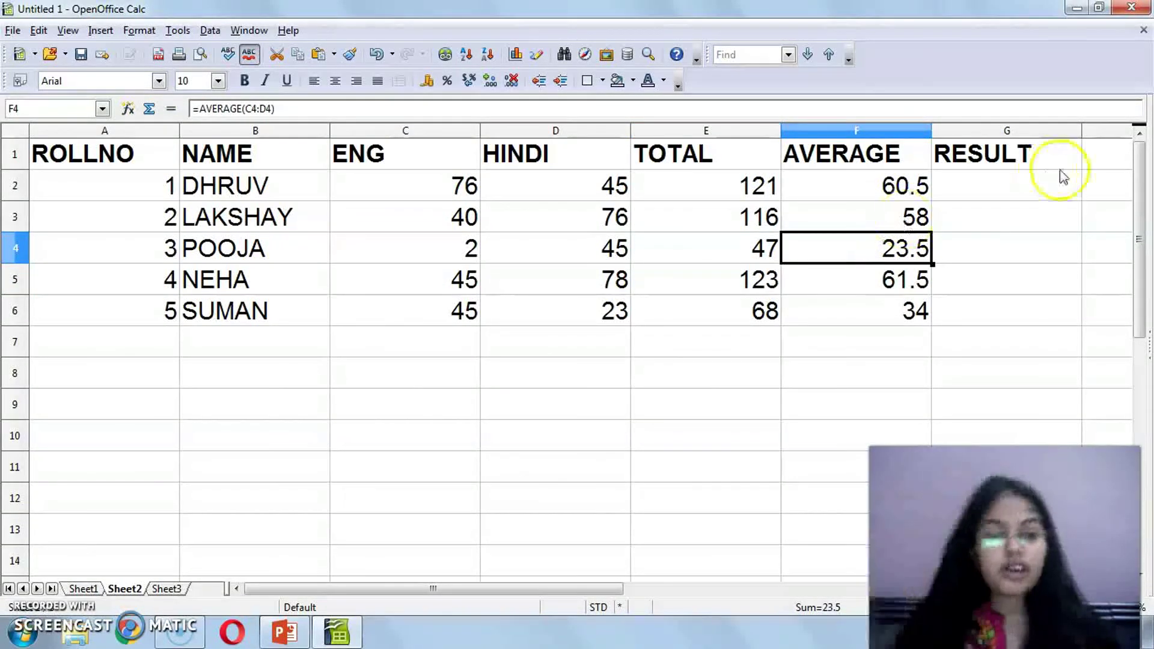
{"action": "left_click", "coordinate": [1025, 182]}
{"action": "left_click_drag", "start_coordinate": [598, 591], "coordinate": [713, 580]}
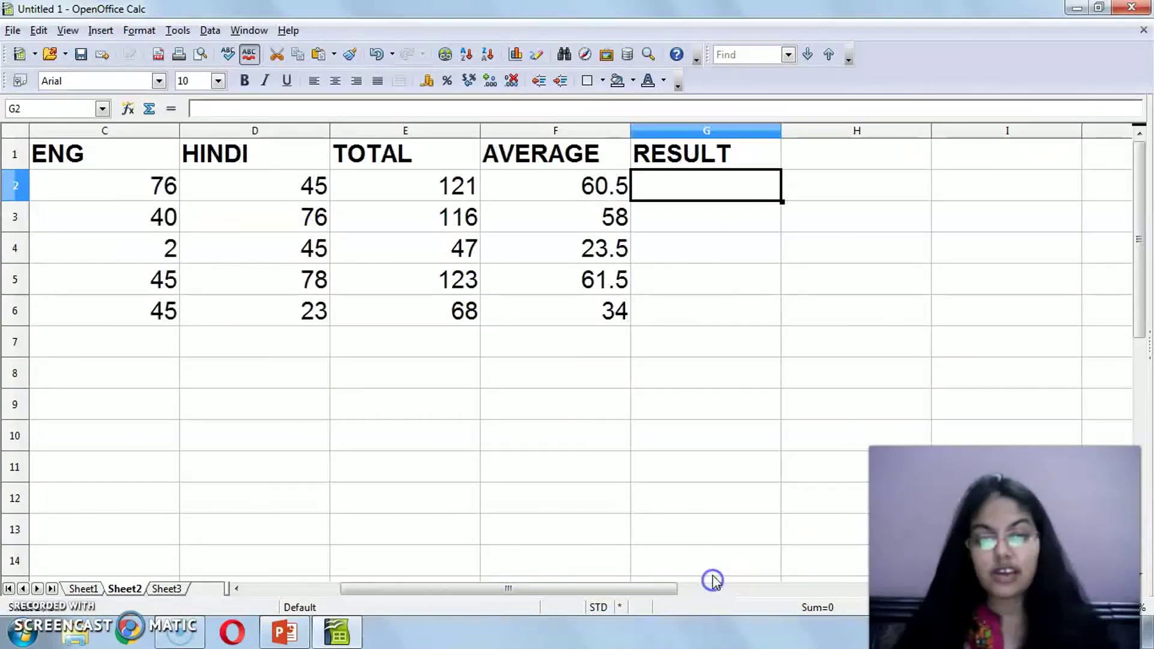
{"action": "type", "text": "=IF"}
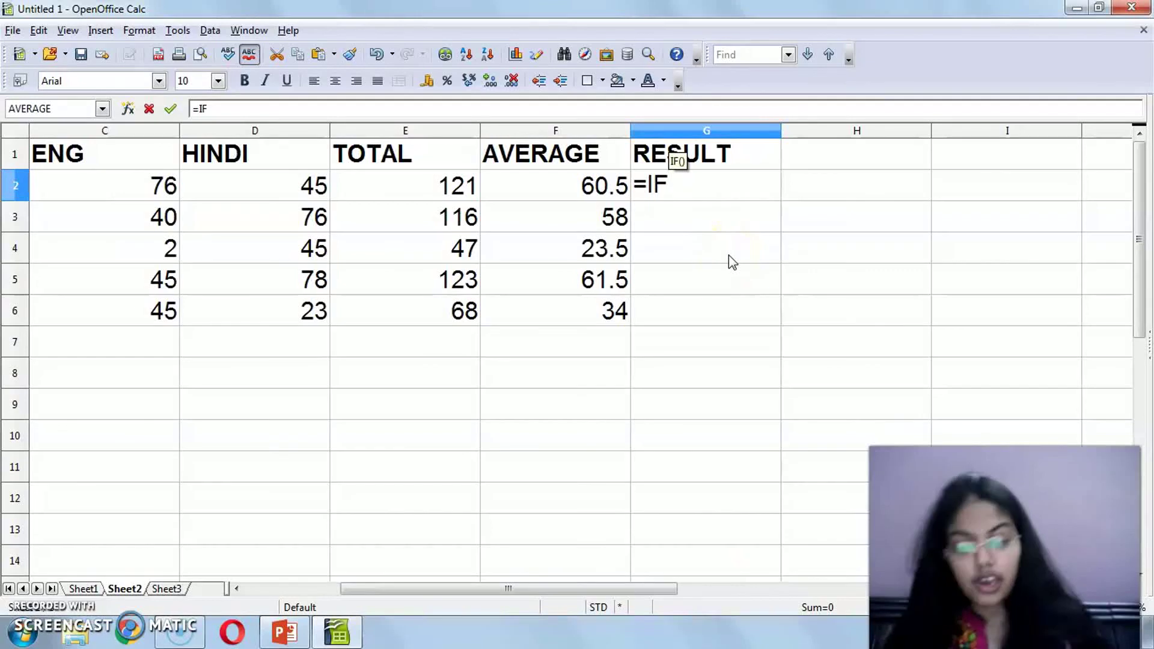
{"action": "type", "text": "("}
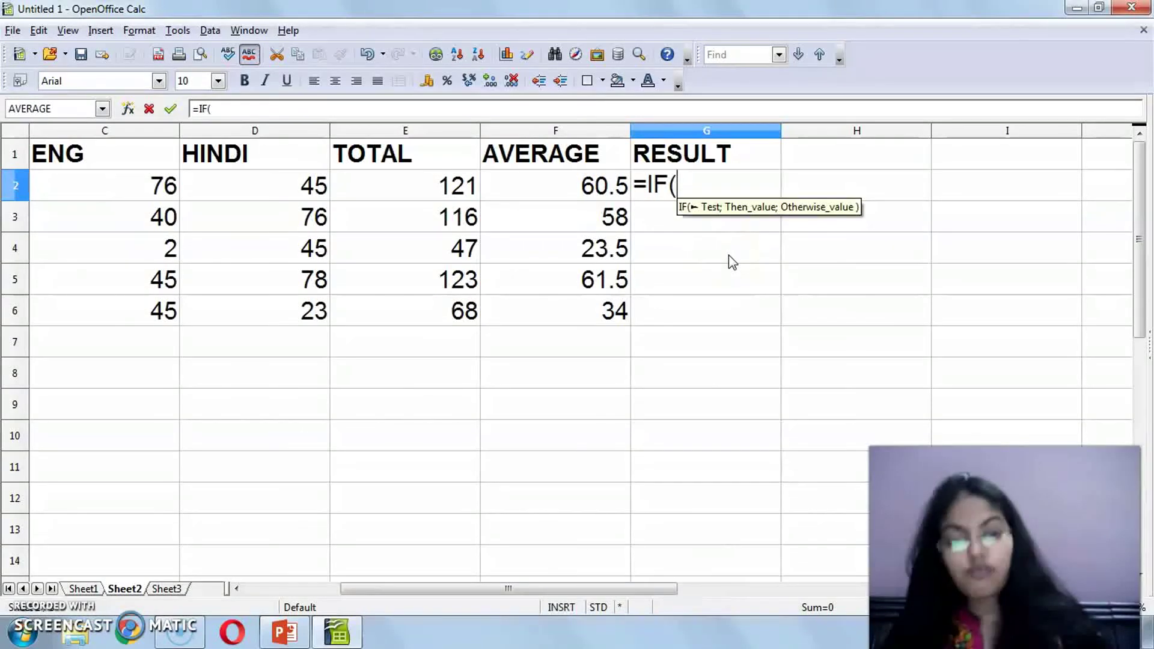
{"action": "left_click", "coordinate": [550, 192]}
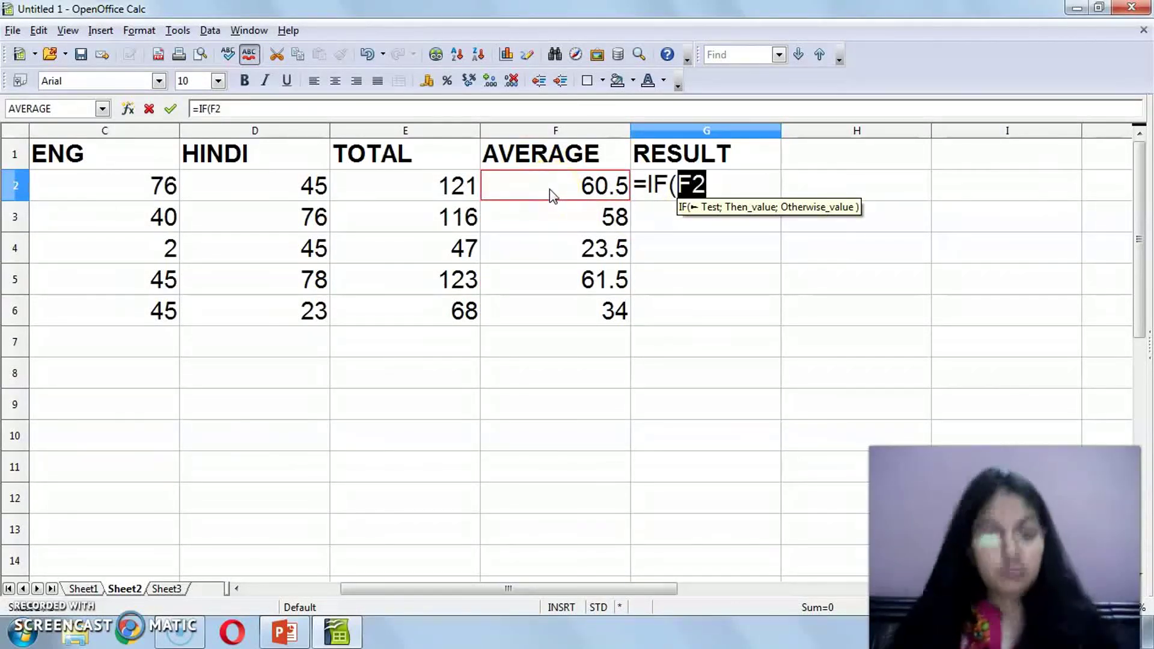
{"action": "type", "text": "G2<"}
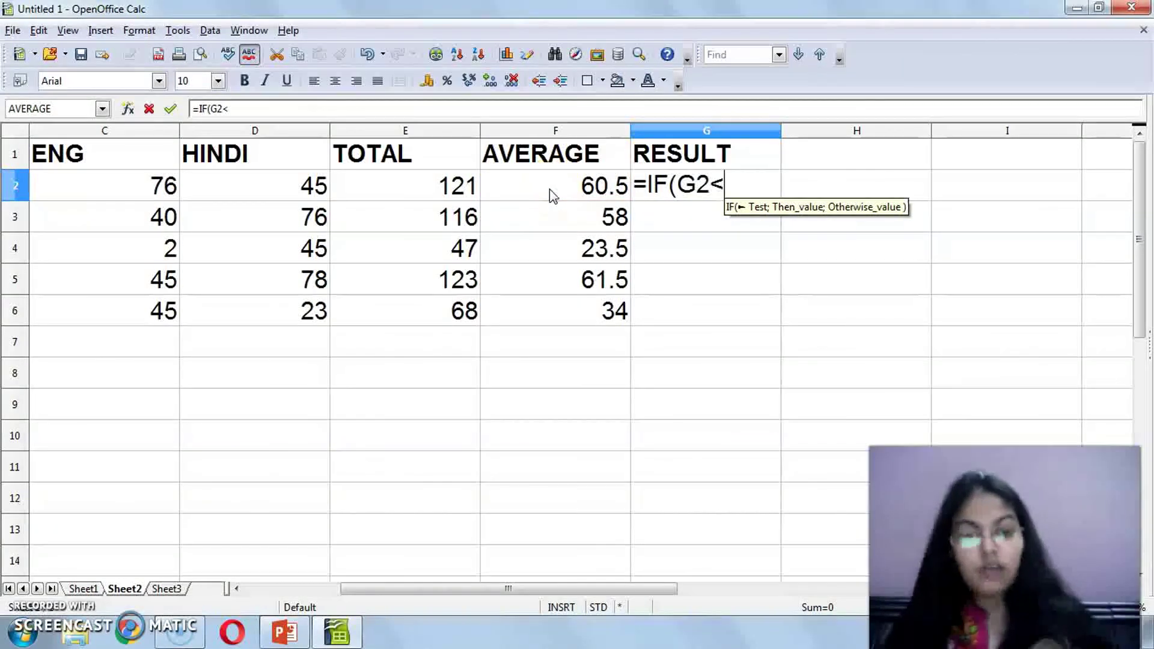
{"action": "type", "text": "\""}
{"action": "key", "text": "BackSpace"}
{"action": "type", "text": "35"}
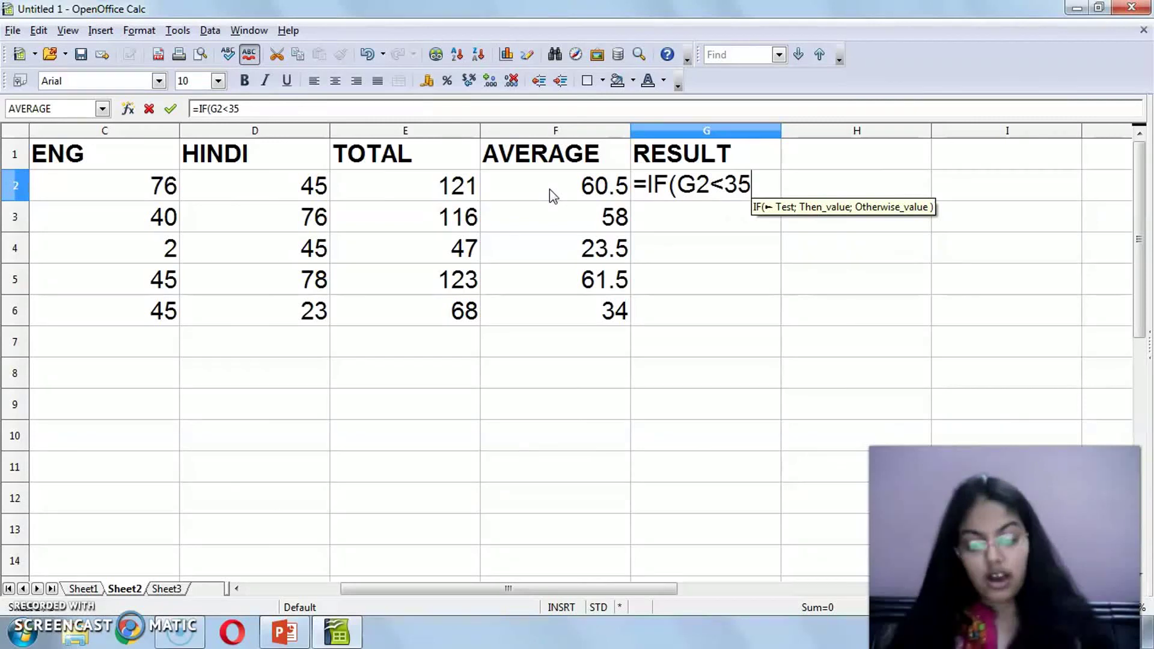
{"action": "type", "text": ";\"fAIL"}
{"action": "key", "text": "BackSpace"}
{"action": "key", "text": "BackSpace"}
{"action": "key", "text": "BackSpace"}
{"action": "type", "text": "F"}
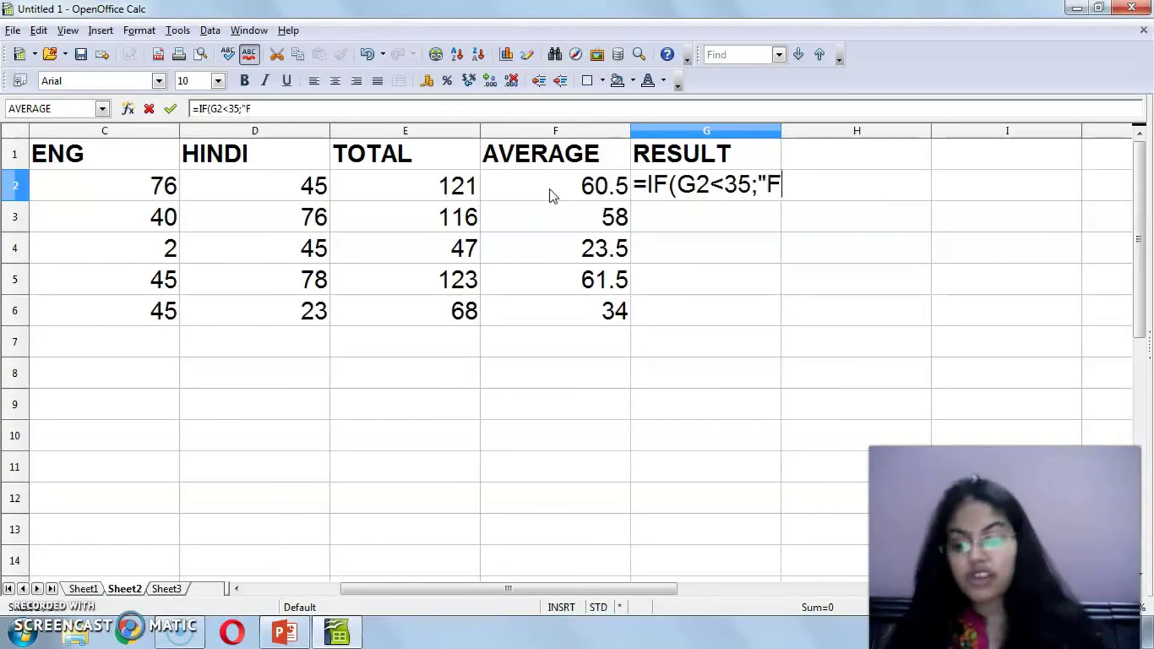
{"action": "type", "text": "AIL\";\"P"}
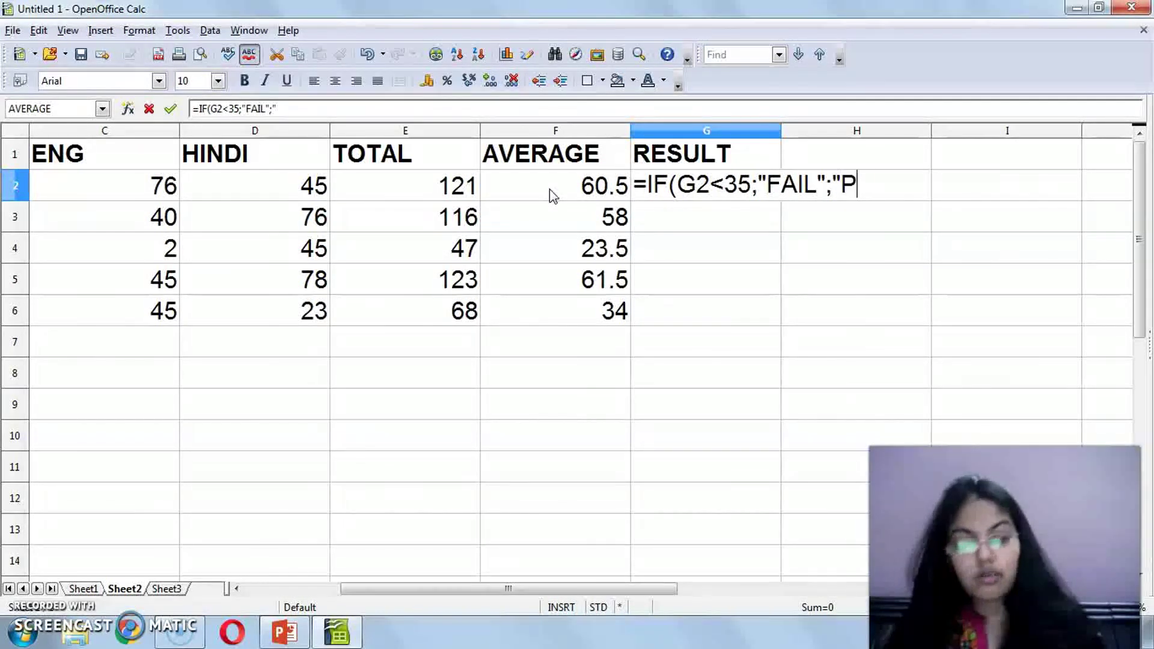
{"action": "type", "text": "ASS\")"}
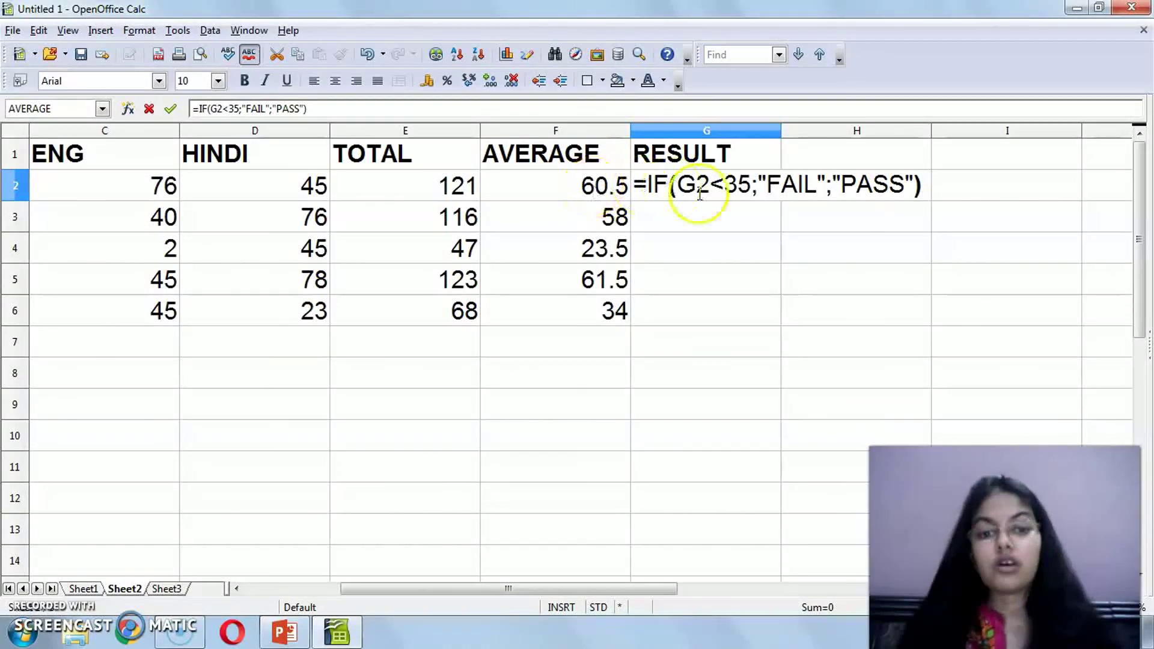
{"action": "left_click", "coordinate": [595, 186]}
{"action": "left_click", "coordinate": [994, 180]}
{"action": "key", "text": "BackSpace"}
{"action": "key", "text": "BackSpace"}
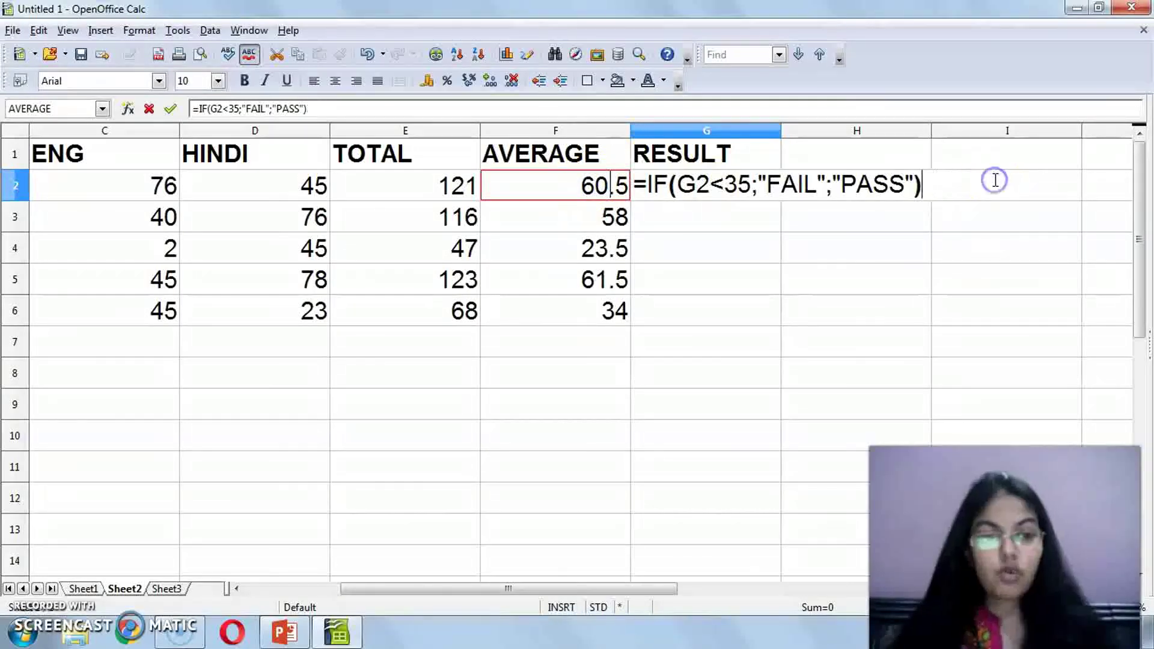
{"action": "key", "text": "Escape"}
Enter =IF(F2<35;"FAIL";"PASS") in cell G2 under the RESULT heading.
{"action": "type", "text": "=IF("}
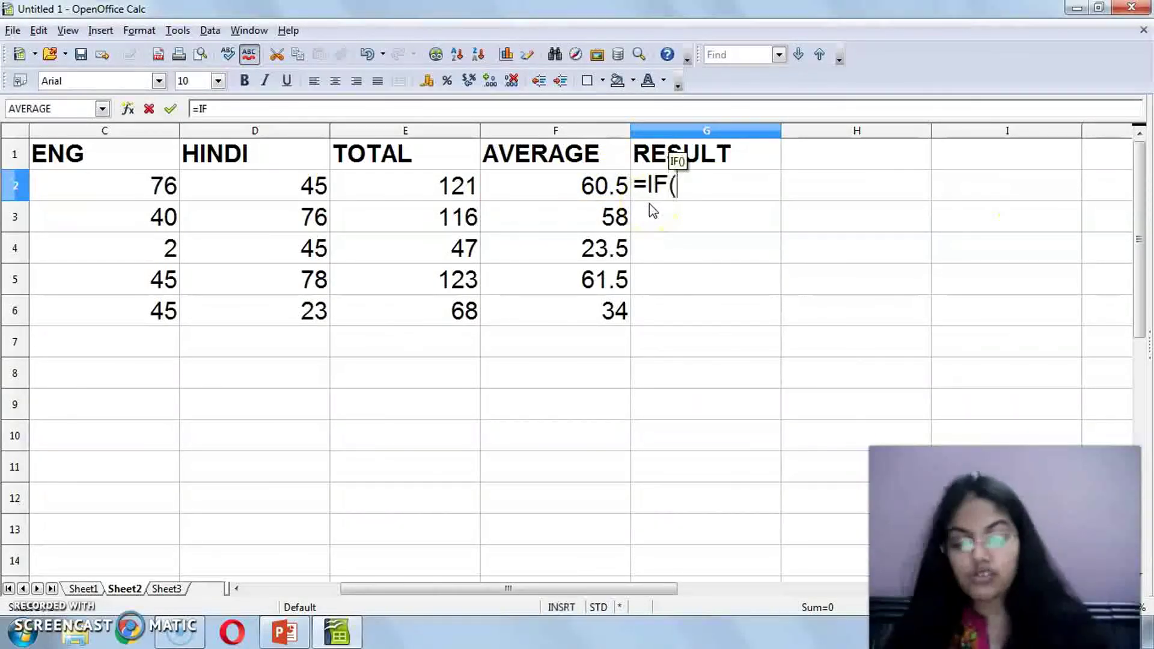
{"action": "left_click", "coordinate": [588, 184]}
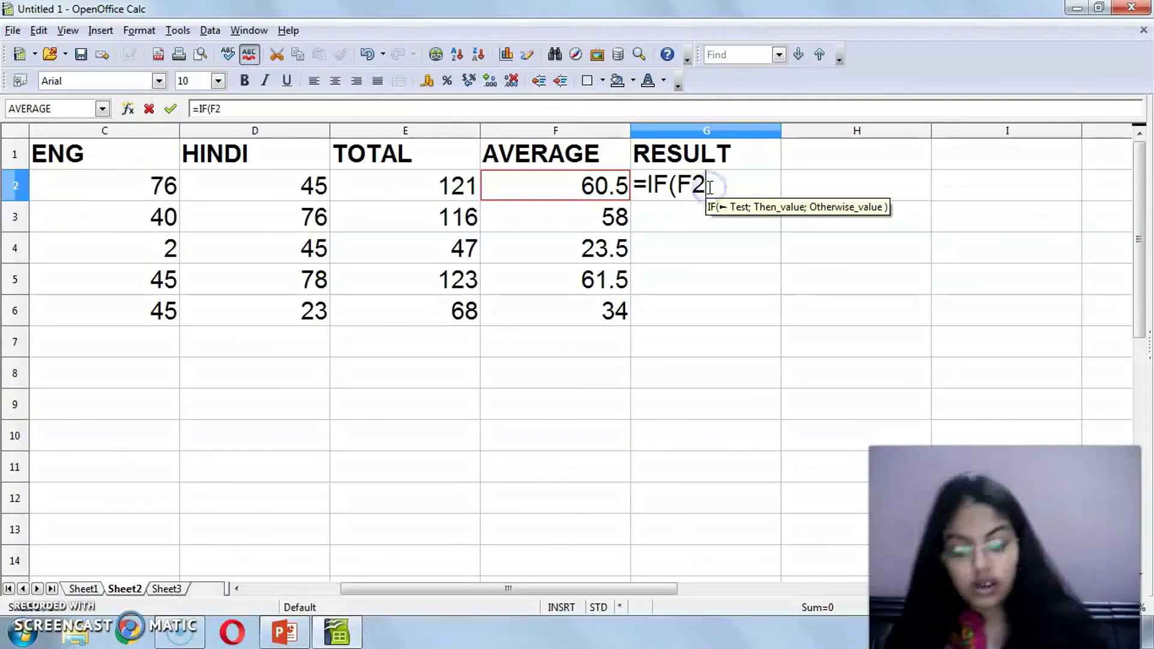
{"action": "type", "text": ">"}
{"action": "key", "text": "BackSpace"}
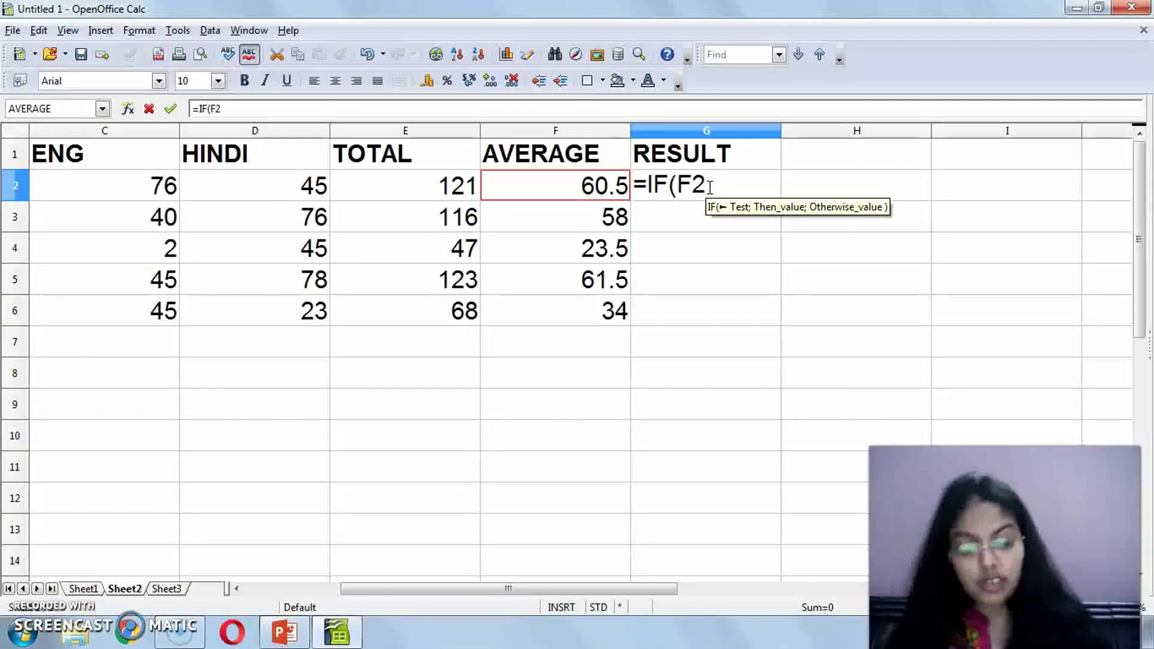
{"action": "type", "text": "<"}
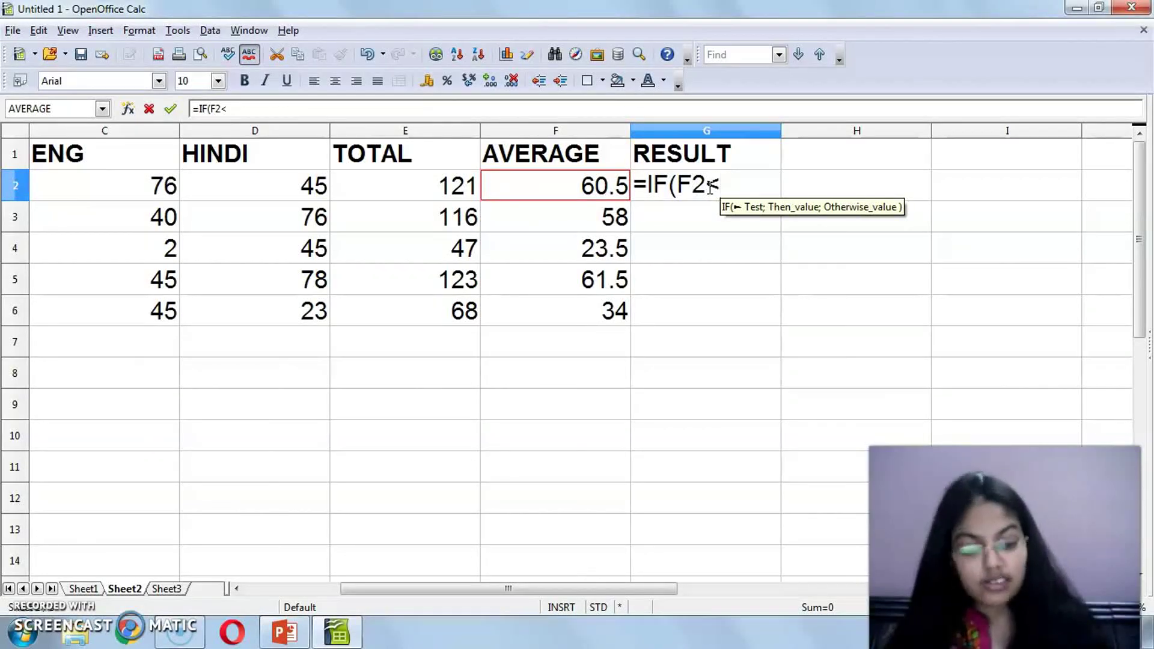
{"action": "type", "text": "35"}
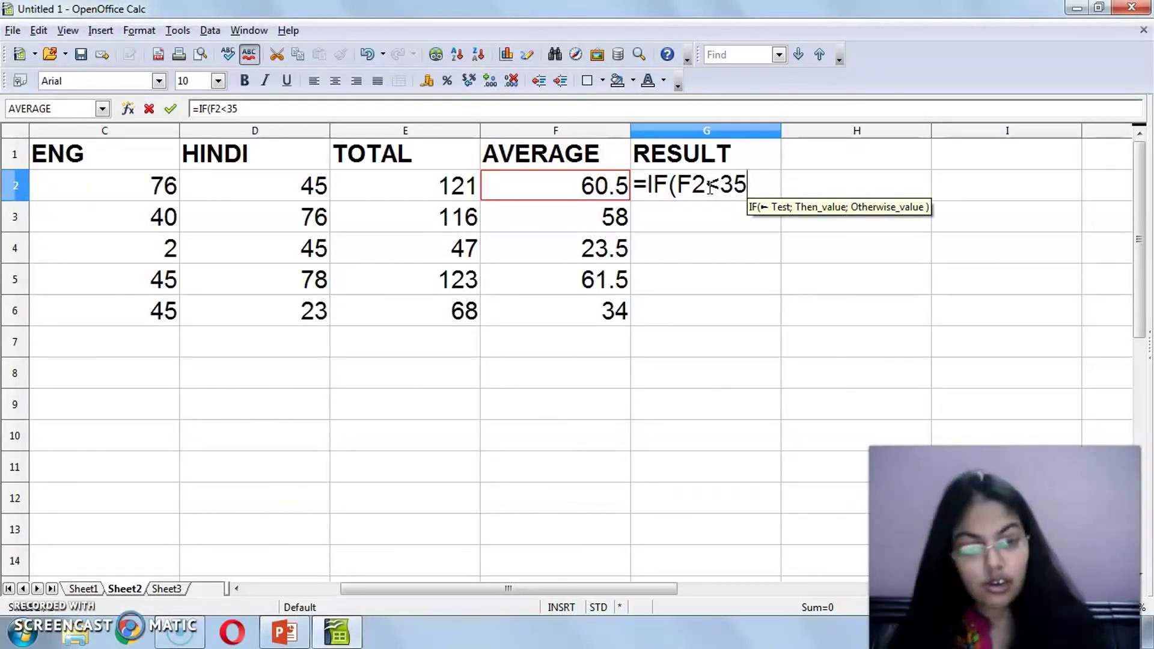
{"action": "type", "text": ";\""}
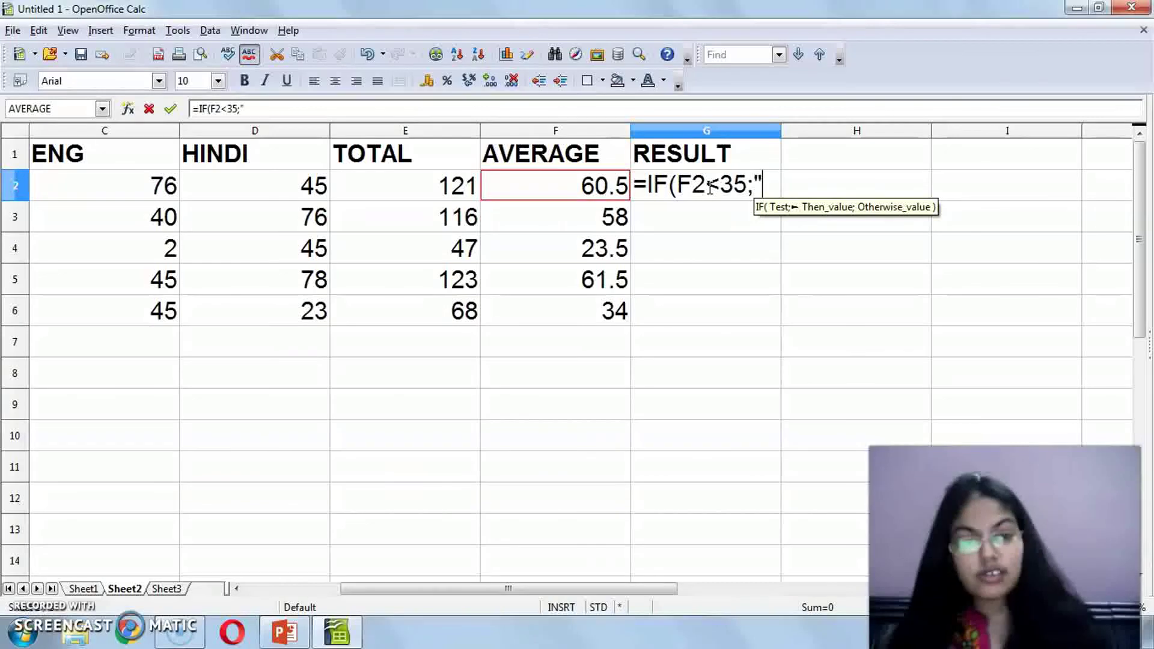
{"action": "type", "text": "FAIL\","}
{"action": "key", "text": "BackSpace"}
{"action": "type", "text": ";"}
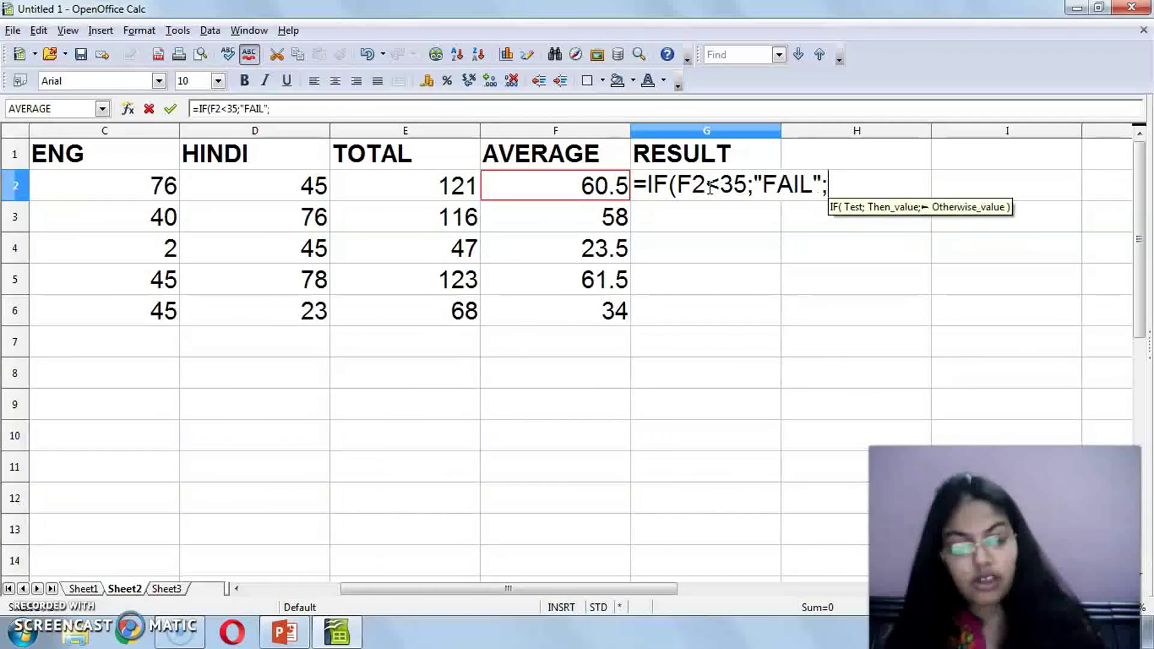
{"action": "type", "text": "\"PASS\")"}
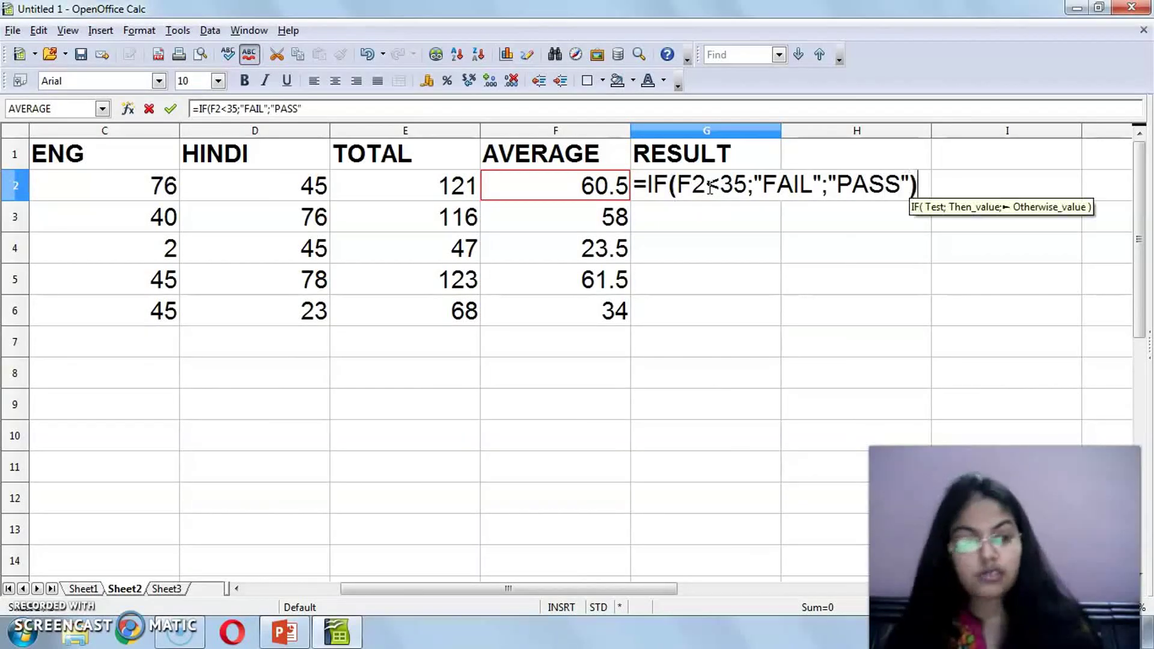
{"action": "key", "text": "Return"}
Fill the IF formula from cell G2 down to G6 and check the results in G4 and G6.
{"action": "left_click", "coordinate": [710, 190]}
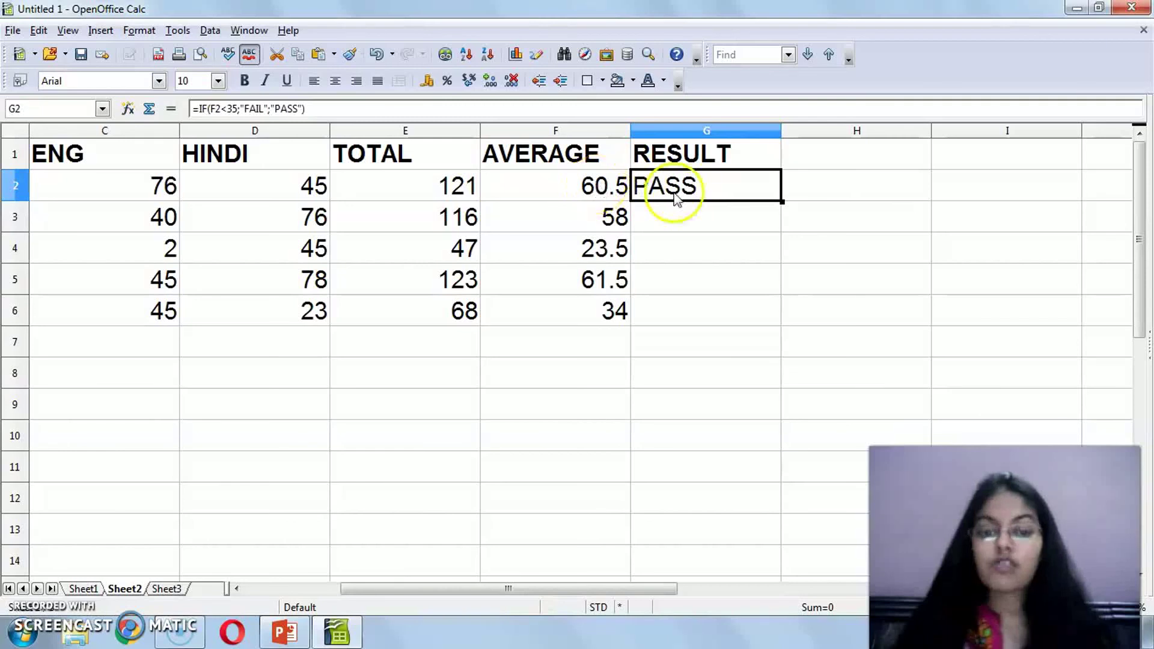
{"action": "left_click_drag", "start_coordinate": [781, 203], "coordinate": [781, 322]}
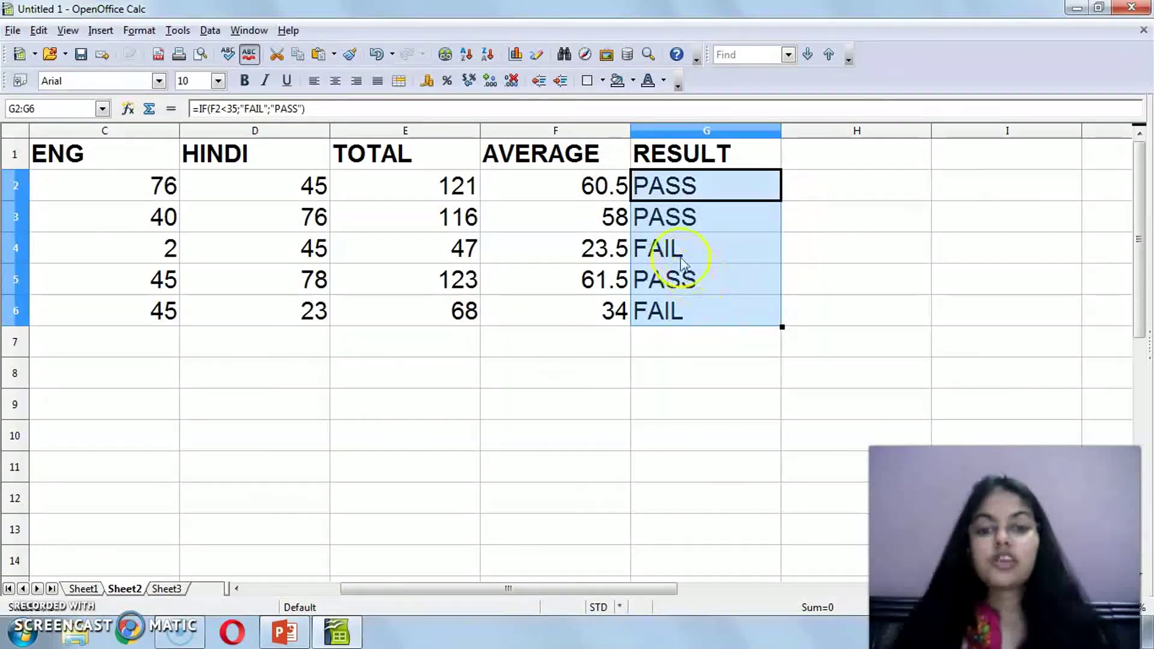
{"action": "left_click", "coordinate": [667, 246]}
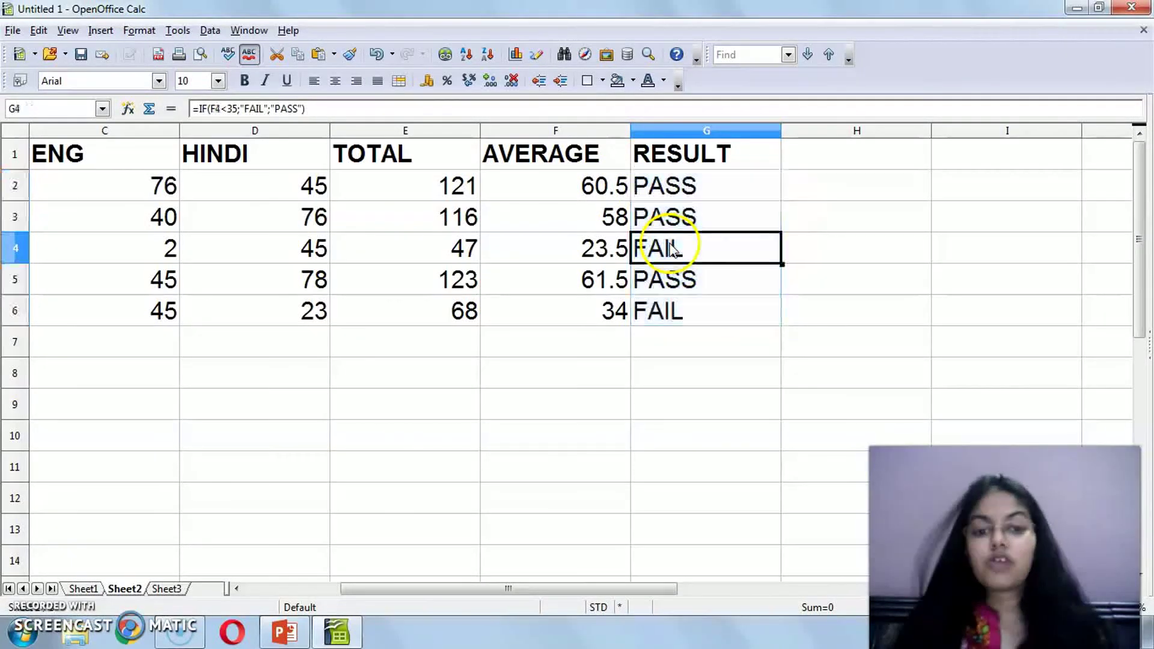
{"action": "left_click", "coordinate": [684, 310]}
Change the fifth student's HINDI mark in cell D6 to 25 and check the average in F6 and result in G6.
{"action": "left_click_drag", "start_coordinate": [616, 592], "coordinate": [593, 588]}
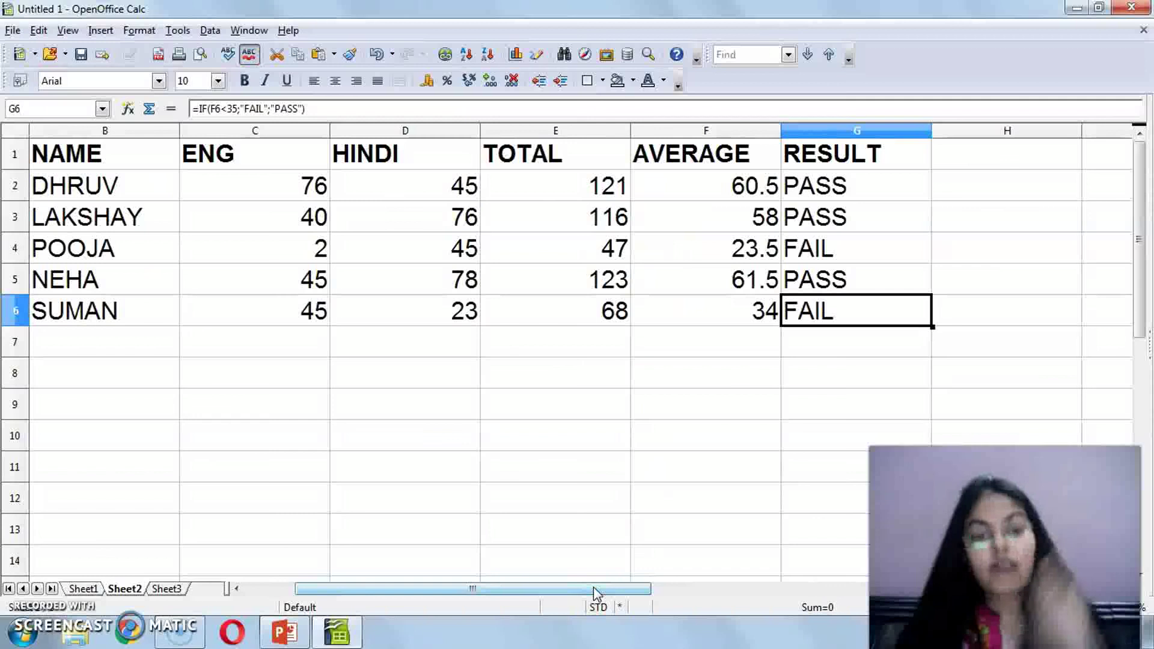
{"action": "left_click", "coordinate": [435, 306]}
{"action": "type", "text": "25"}
{"action": "key", "text": "Return"}
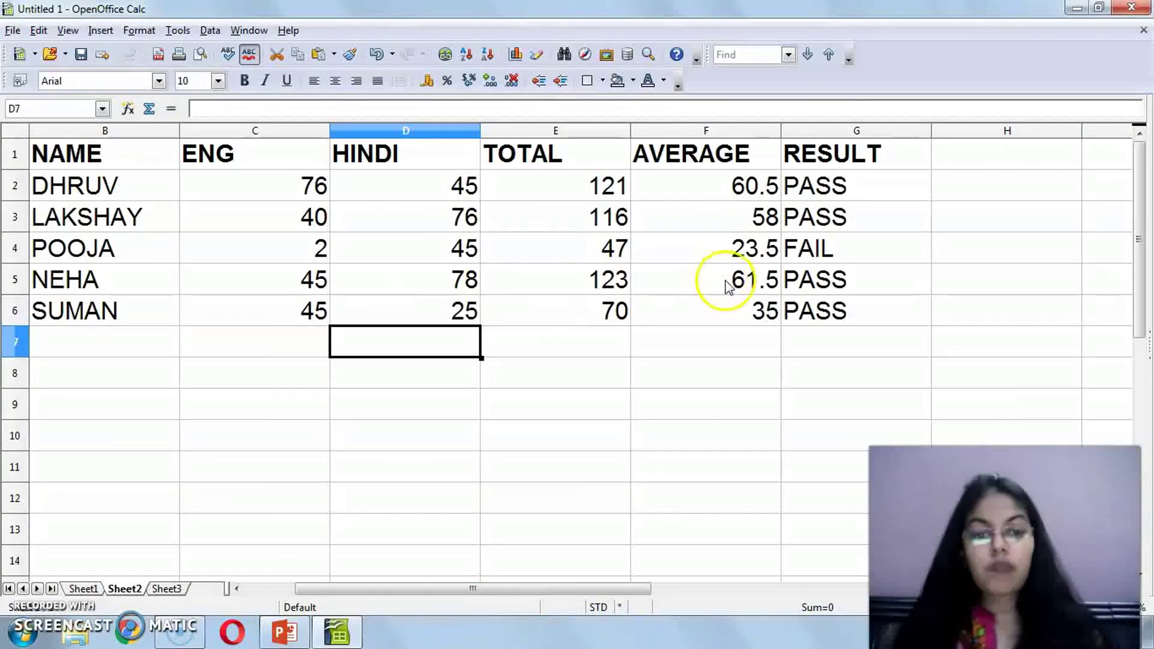
{"action": "left_click", "coordinate": [726, 305]}
{"action": "left_click", "coordinate": [835, 319]}
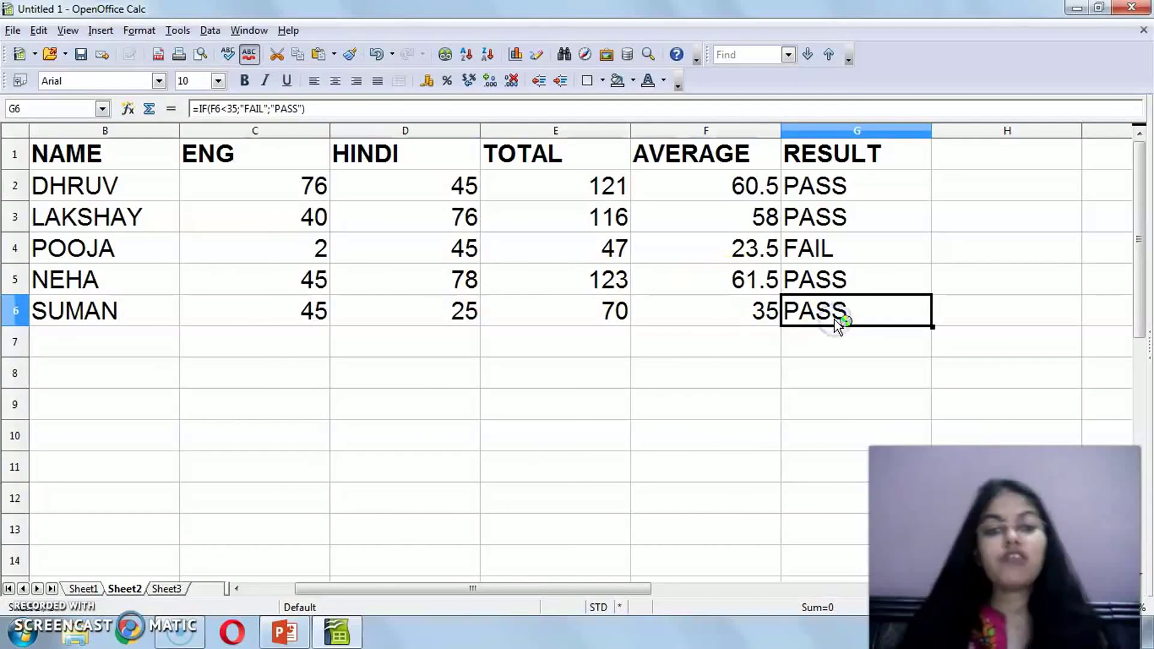
Switch to the PowerPoint presentation and start the slide show from the IF ( ) slide.
{"action": "left_click", "coordinate": [285, 631]}
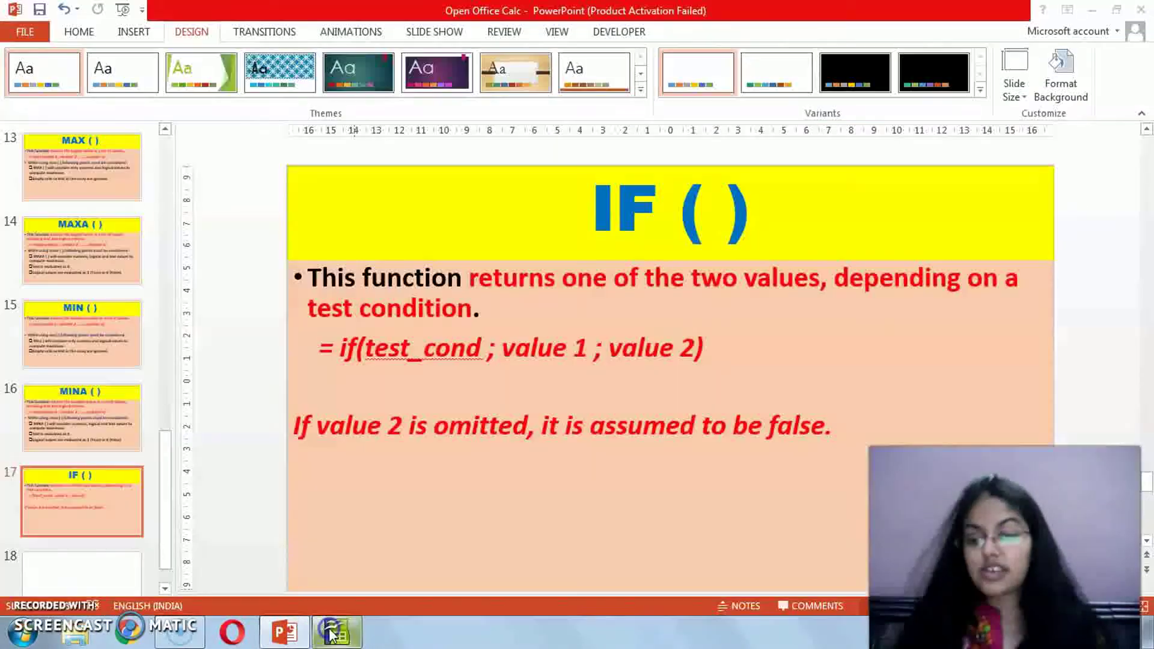
{"action": "key", "text": "shift+F5"}
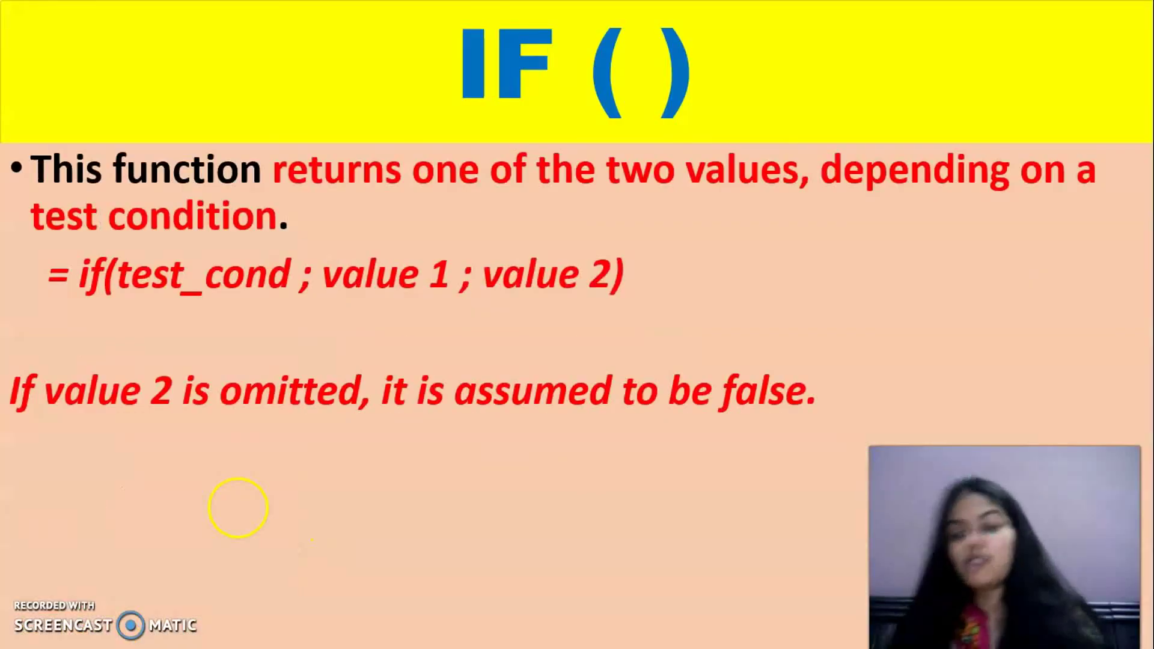